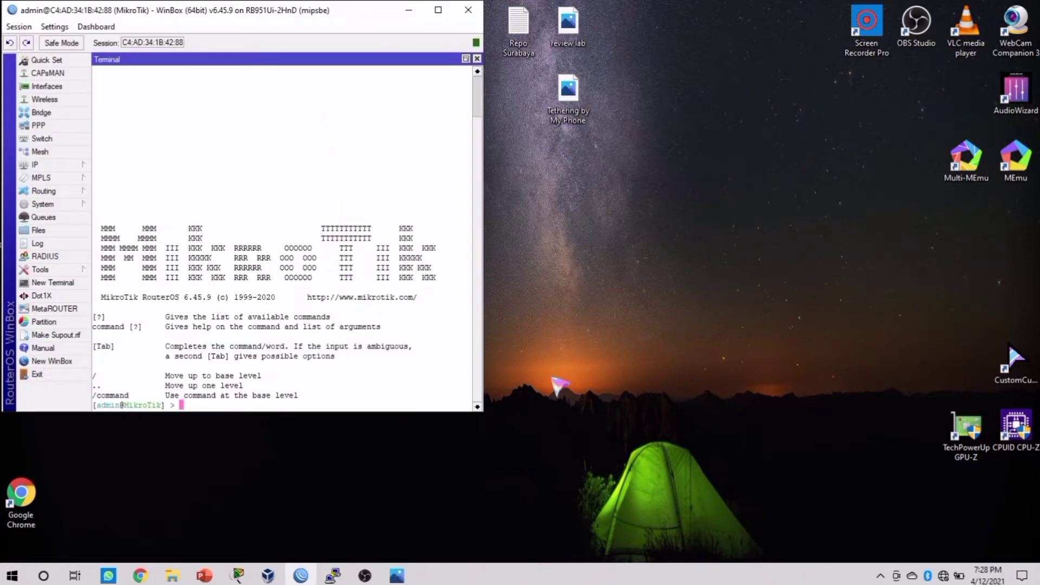
# - Run 'interface wireless security-profiles print' to list the security profiles; only 'default' appears
pyautogui.write('interface wireless security-profiles ')
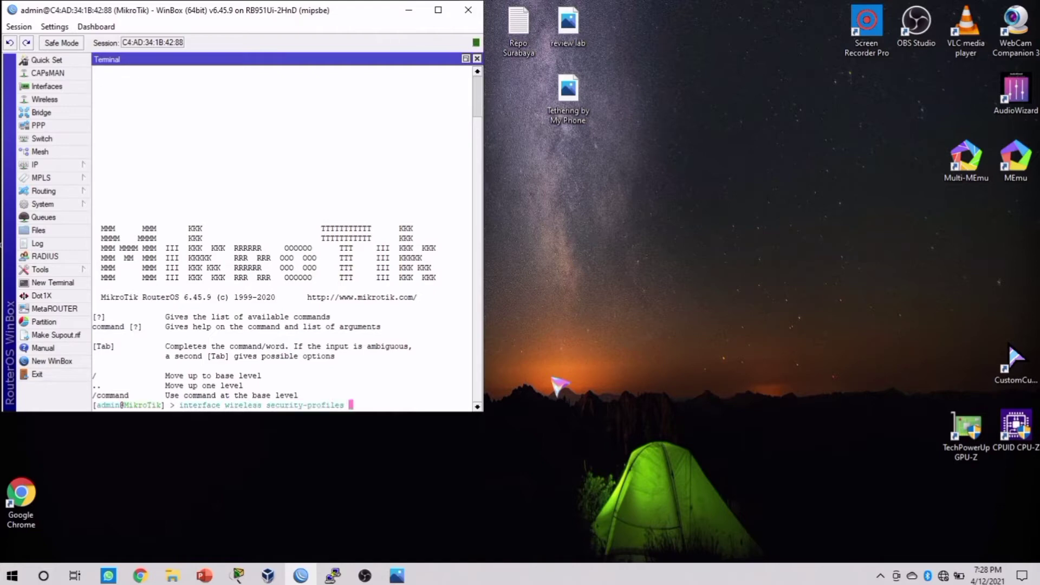
pyautogui.write('print')
pyautogui.press('Return')
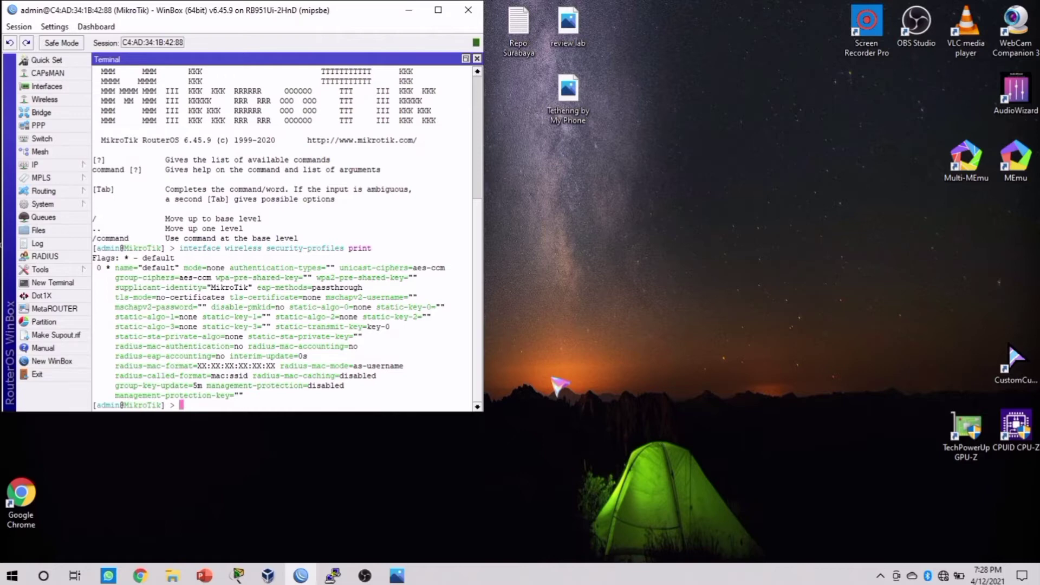
# - Edit the recalled command to add profile1 with dynamic-keys and wpa-psk,wpa2-psk, up to wpa-pre-shared-key=
pyautogui.press('Up')
pyautogui.press('BackSpace')
pyautogui.press('BackSpace')
pyautogui.press('BackSpace')
pyautogui.press('BackSpace')
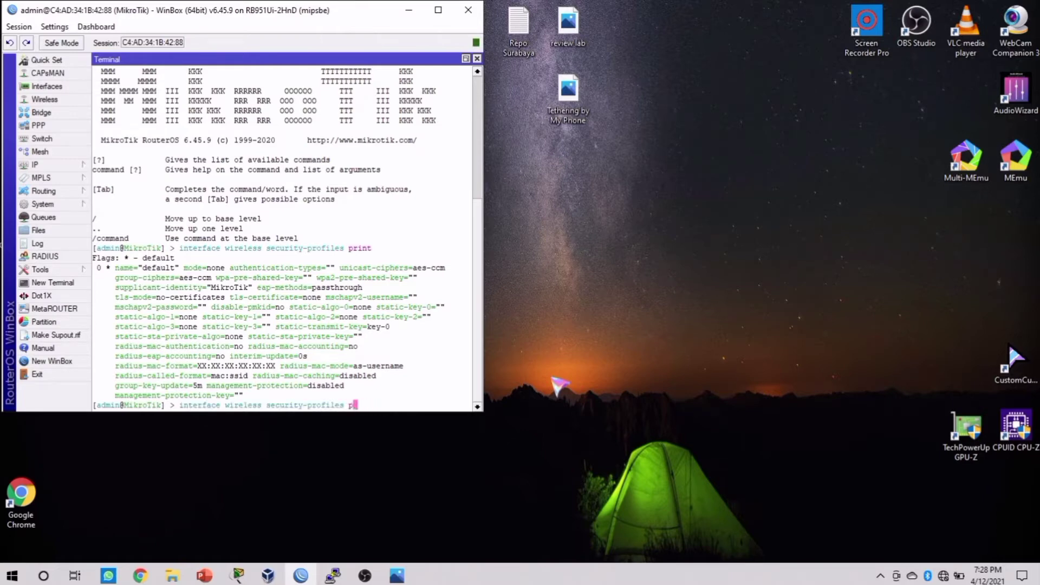
pyautogui.press('BackSpace')
pyautogui.write('add name=profile1 mode=dynamic-keys ')
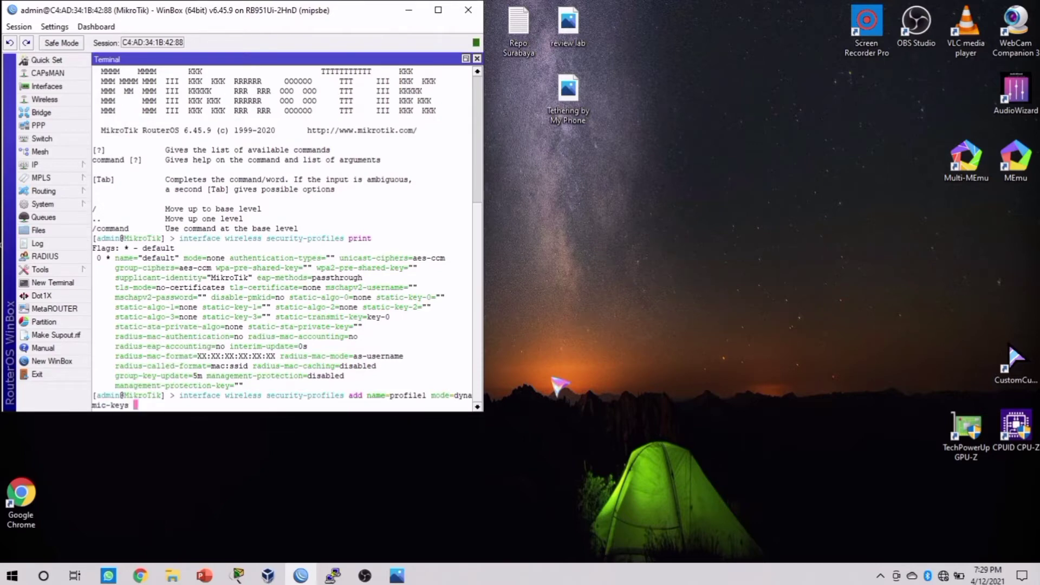
pyautogui.write('authentication-types=wpa-')
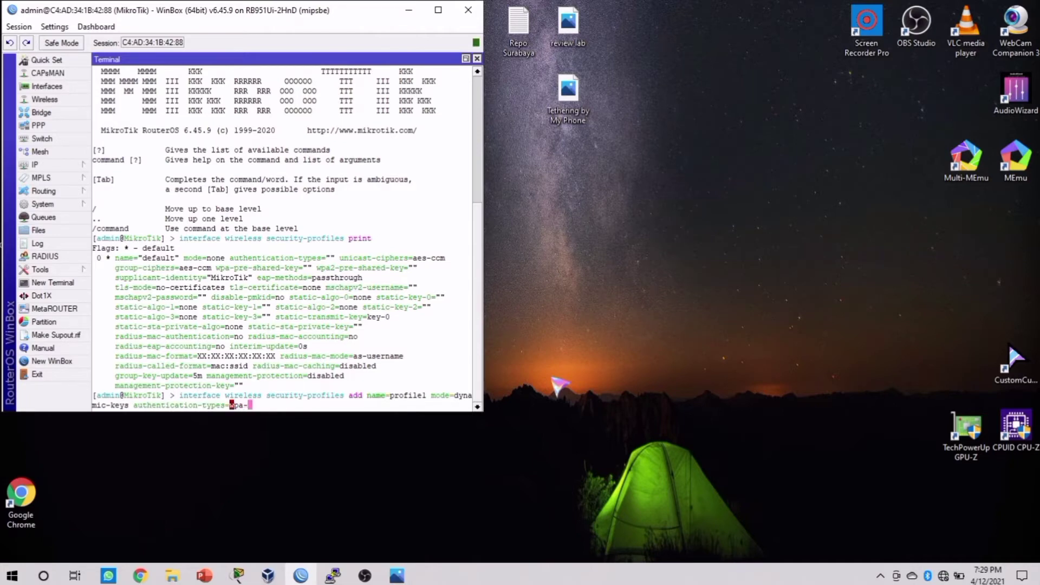
pyautogui.write('psk,wpa2-psk wpa-pre')
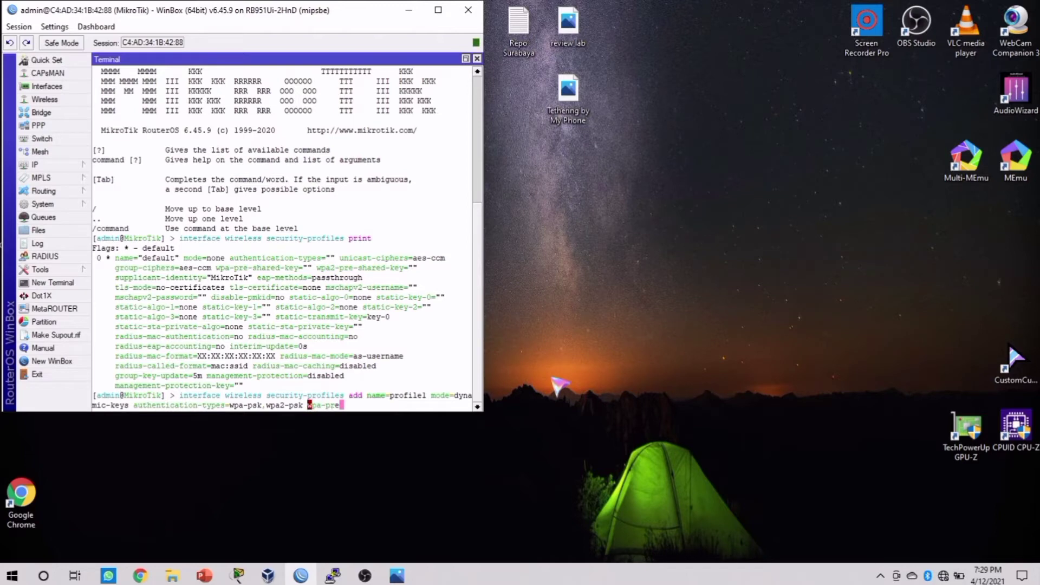
pyautogui.press('Tab')
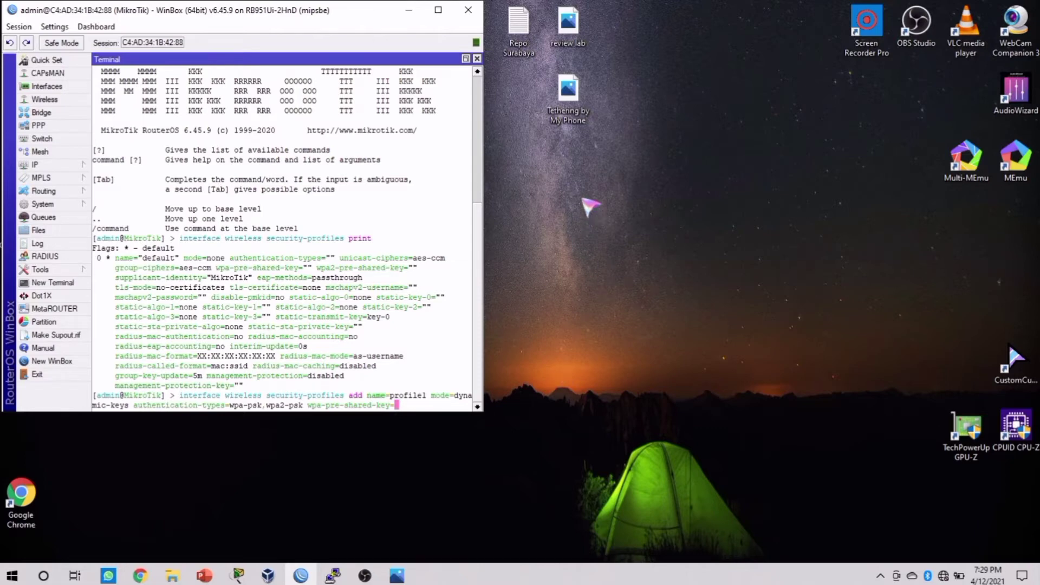
pyautogui.click(584, 93)
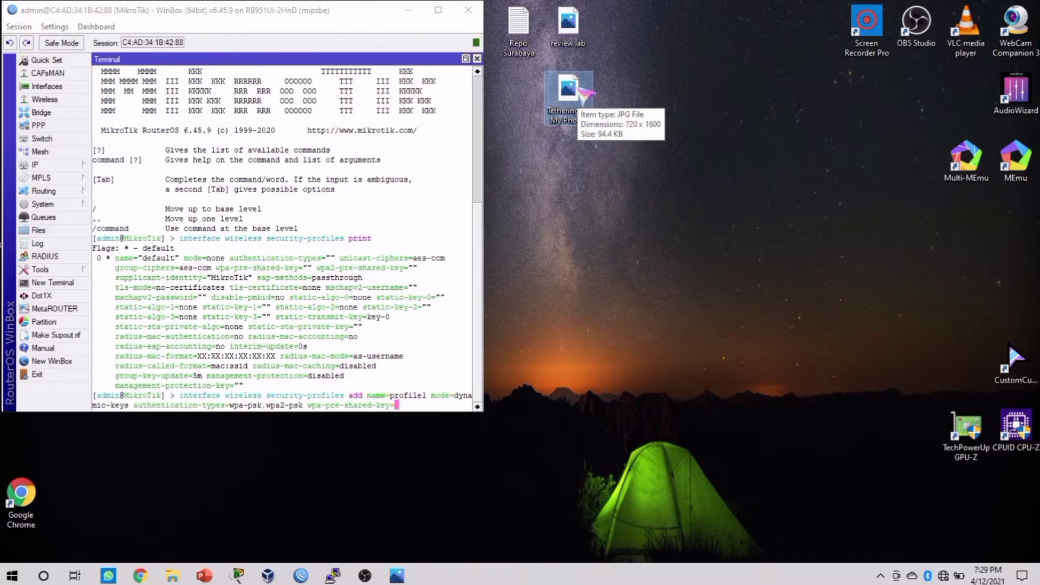
pyautogui.doubleClick(580, 90)
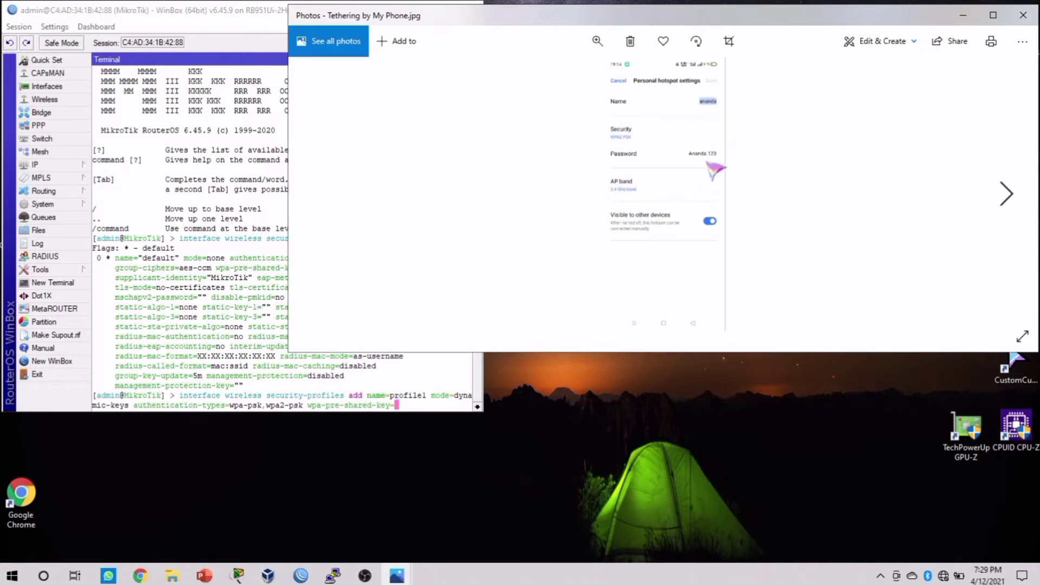
pyautogui.scroll(2, 708, 157)
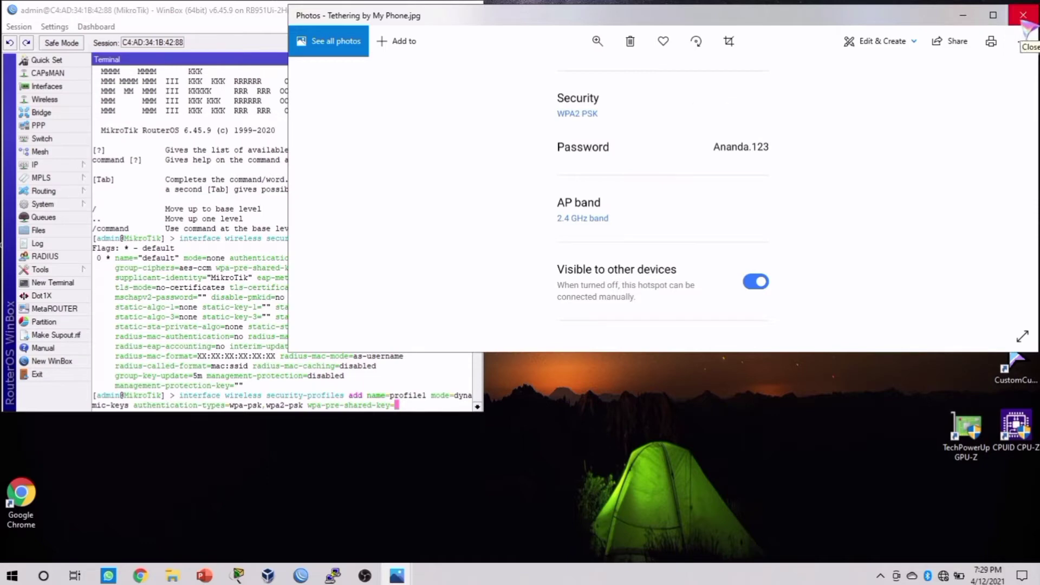
pyautogui.click(959, 17)
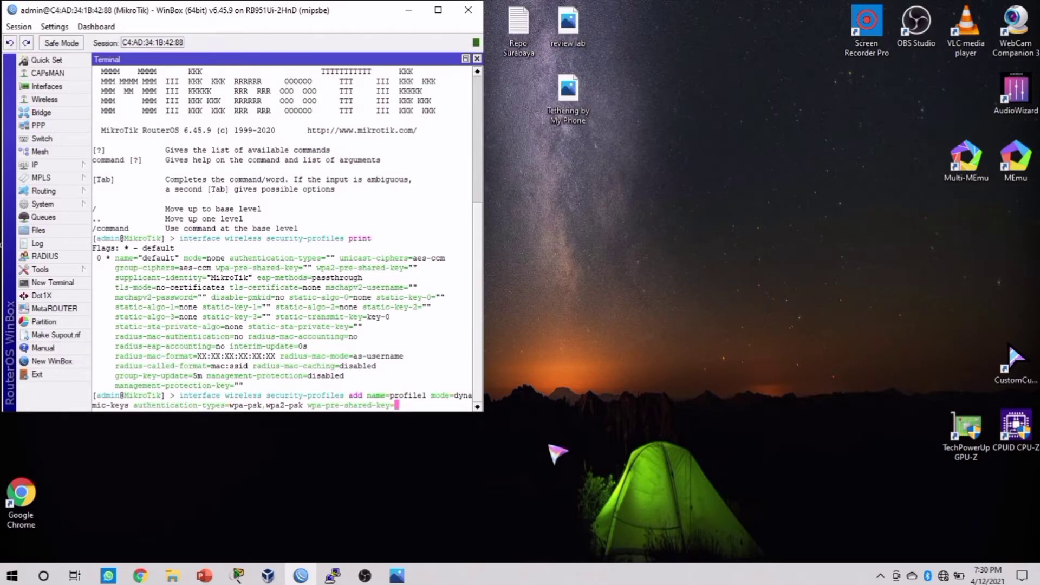
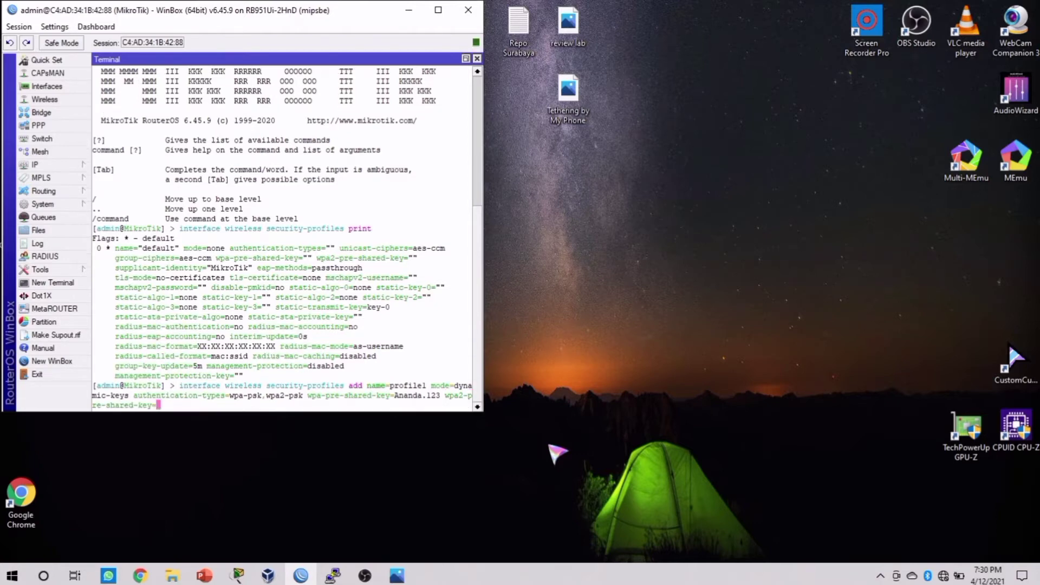
# - Create profile1 with the hotspot password as both pre-shared keys, then list profiles and wireless interfaces
pyautogui.press('Return')
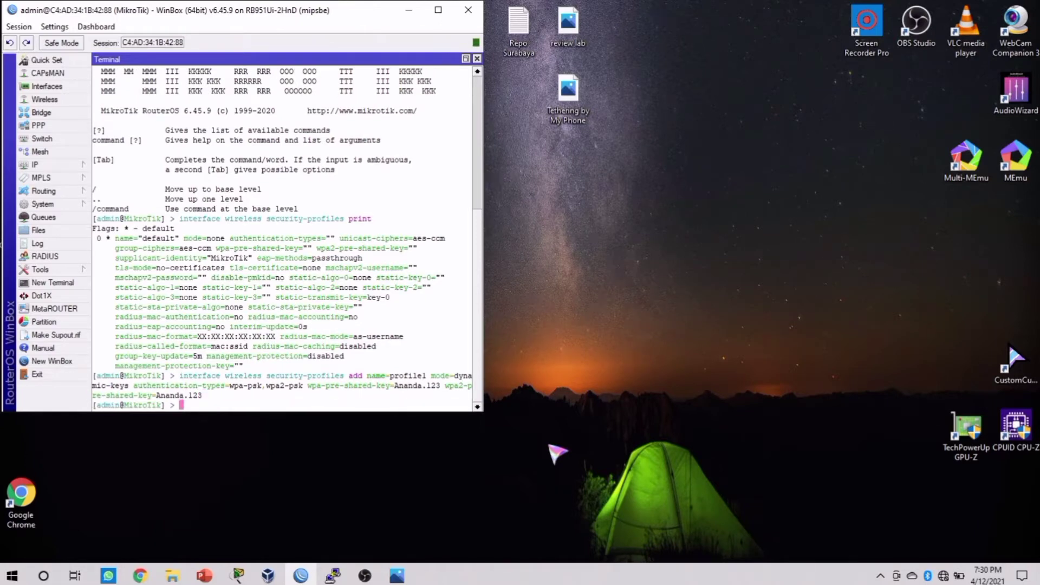
pyautogui.press('Up')
pyautogui.press('Up')
pyautogui.press('Return')
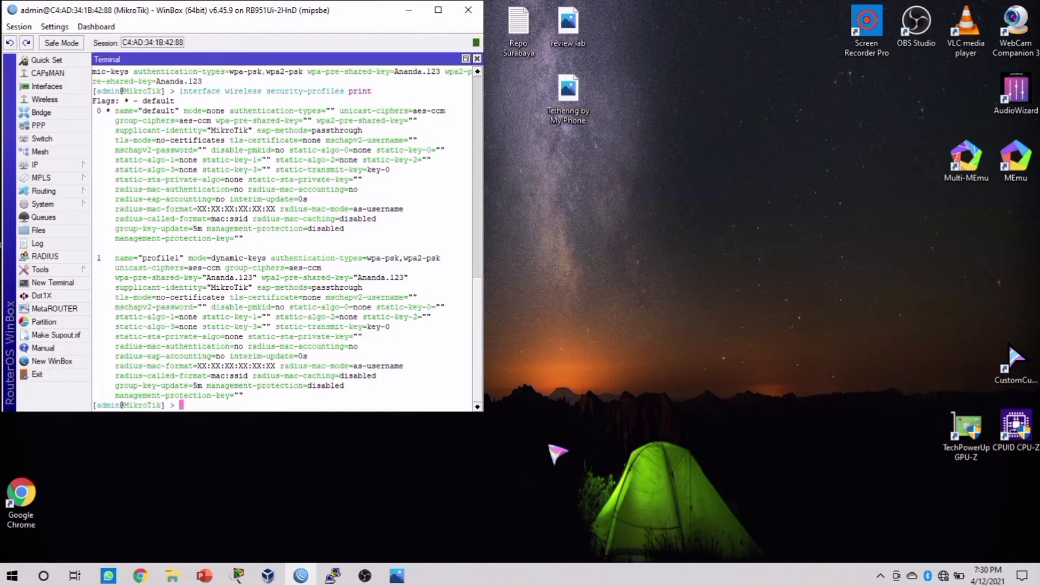
pyautogui.press('Return')
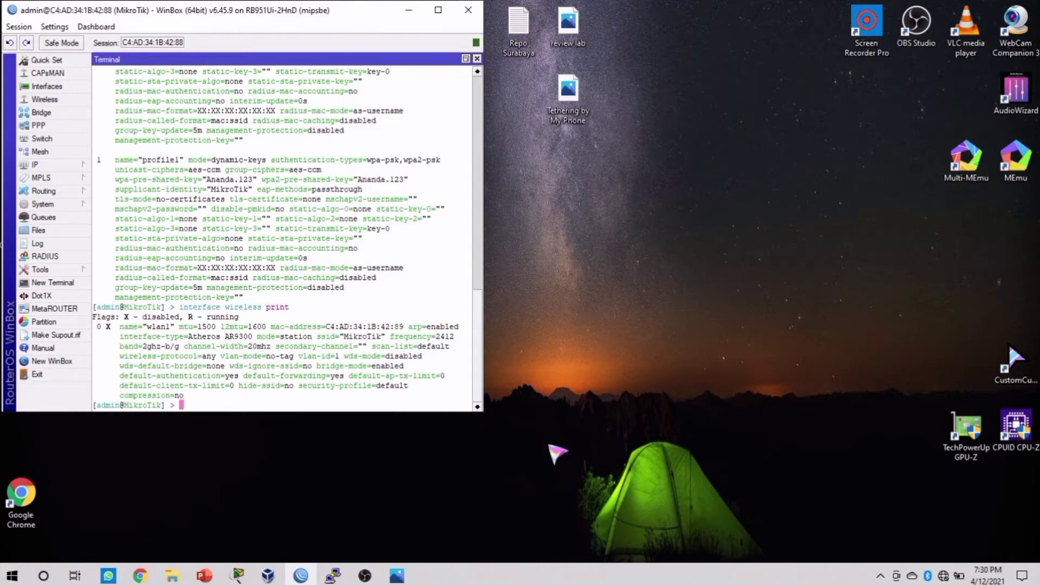
# - Run 'interface wireless scan wlan1', which finds four access points including the phone hotspot on 2437 MHz
pyautogui.press('Up')
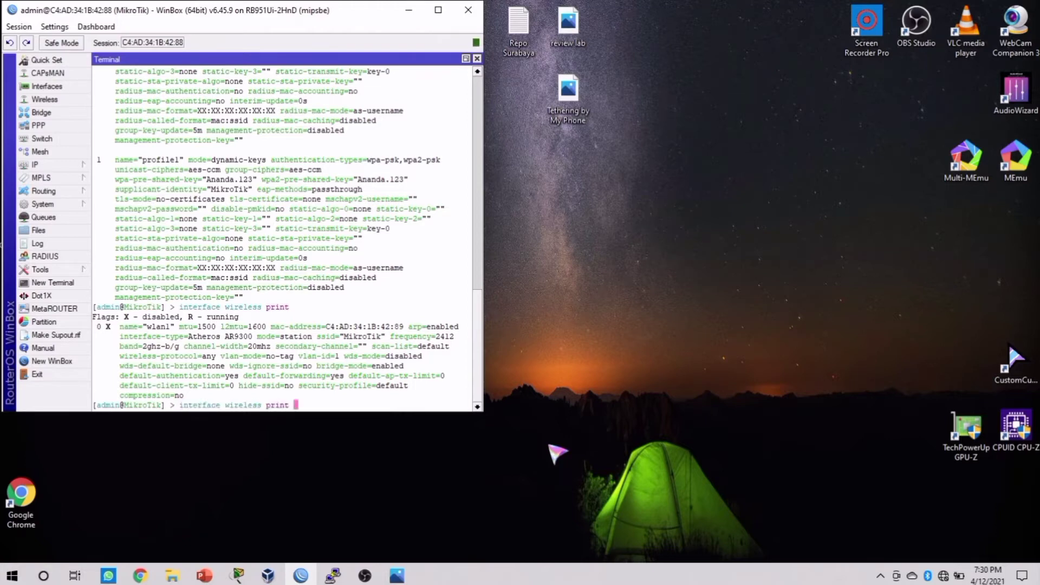
pyautogui.press('BackSpace')
pyautogui.press('BackSpace')
pyautogui.press('BackSpace')
pyautogui.press('BackSpace')
pyautogui.press('BackSpace')
pyautogui.write('scan wlan1')
pyautogui.press('Return')
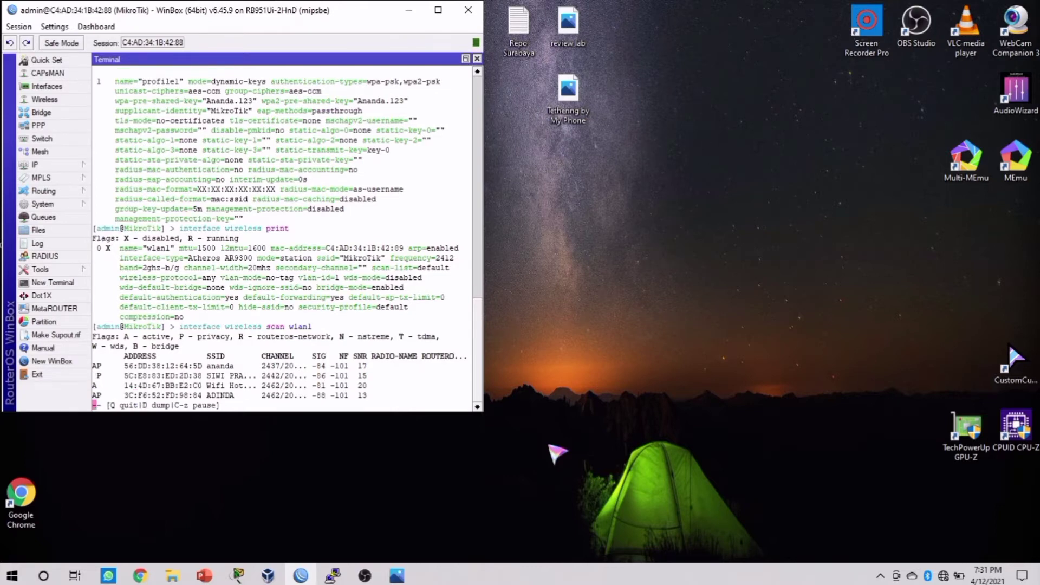
pyautogui.press('q')
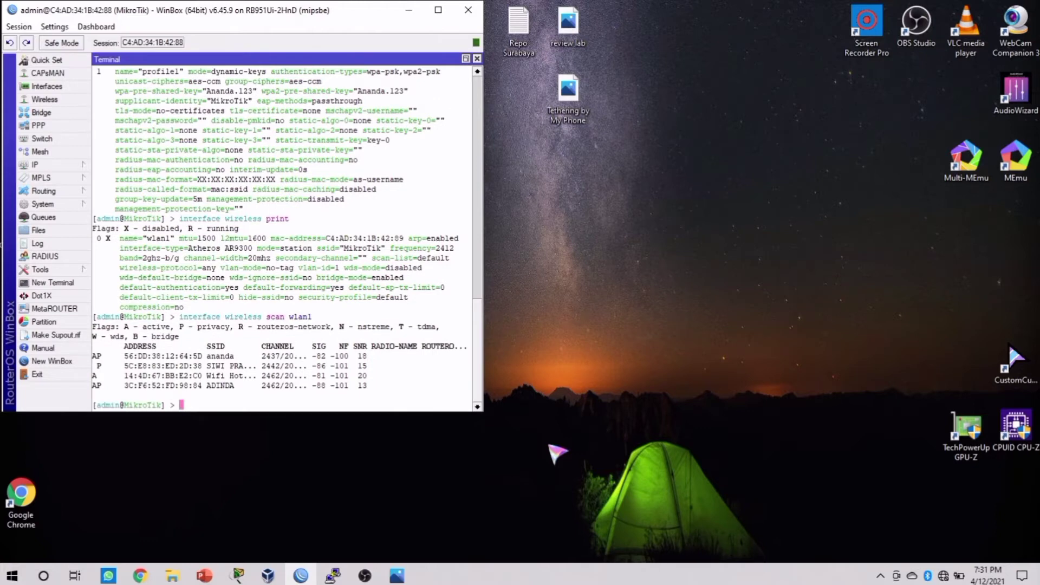
pyautogui.press('Up')
pyautogui.press('Left')
pyautogui.press('Left')
pyautogui.press('Left')
pyautogui.press('Left')
pyautogui.press('Left')
pyautogui.press('Left')
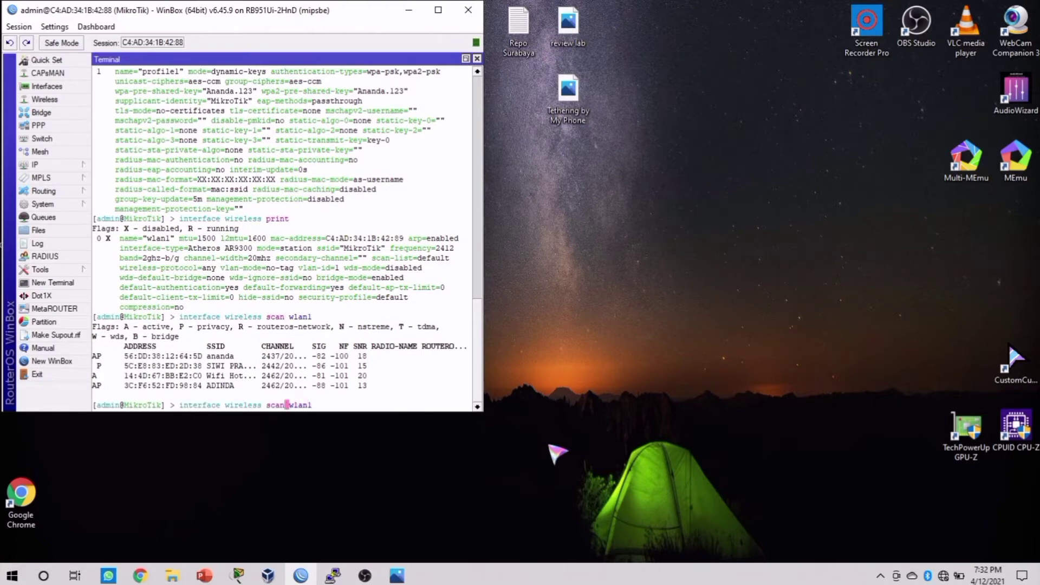
# - Rewrite the command as 'interface wireless set wlan1' with the hotspot SSID and security-profile=profile1
pyautogui.press('BackSpace')
pyautogui.press('BackSpace')
pyautogui.press('BackSpace')
pyautogui.press('BackSpace')
pyautogui.write('set')
pyautogui.press('End')
pyautogui.write('ssid=ananda ')
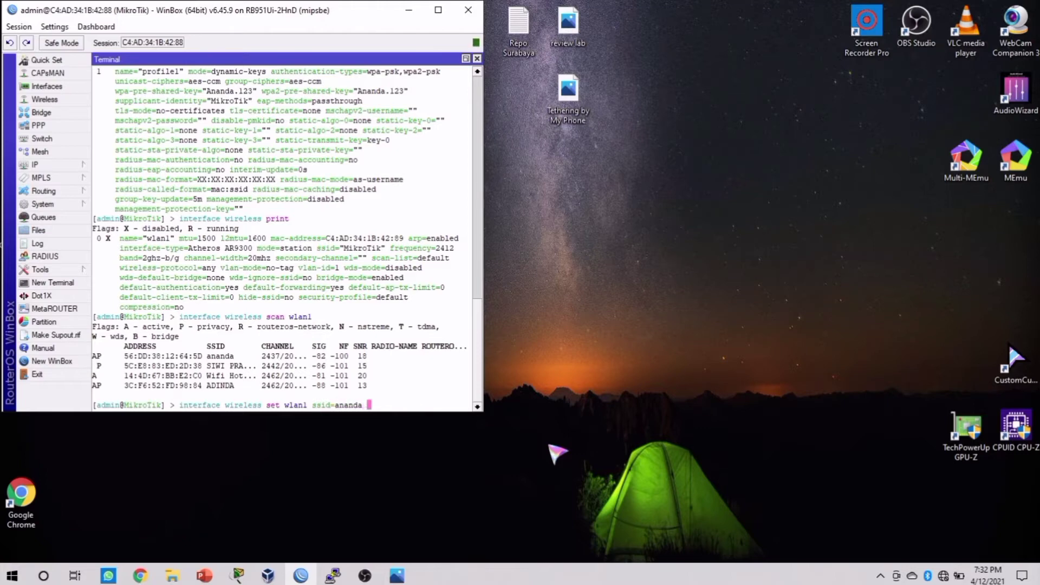
pyautogui.write('secur')
pyautogui.press('Tab')
pyautogui.write('profile')
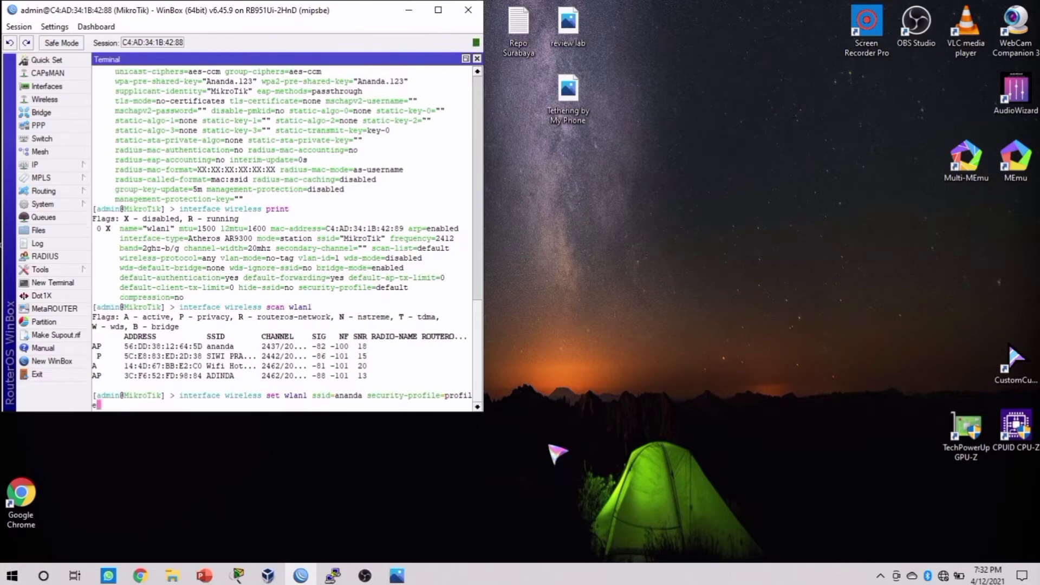
pyautogui.write('1')
# - Append disabled=no, apply the wlan1 settings, and confirm the interface shows as running
pyautogui.click(477, 73)
pyautogui.click(477, 74)
pyautogui.click(477, 74)
pyautogui.click(477, 74)
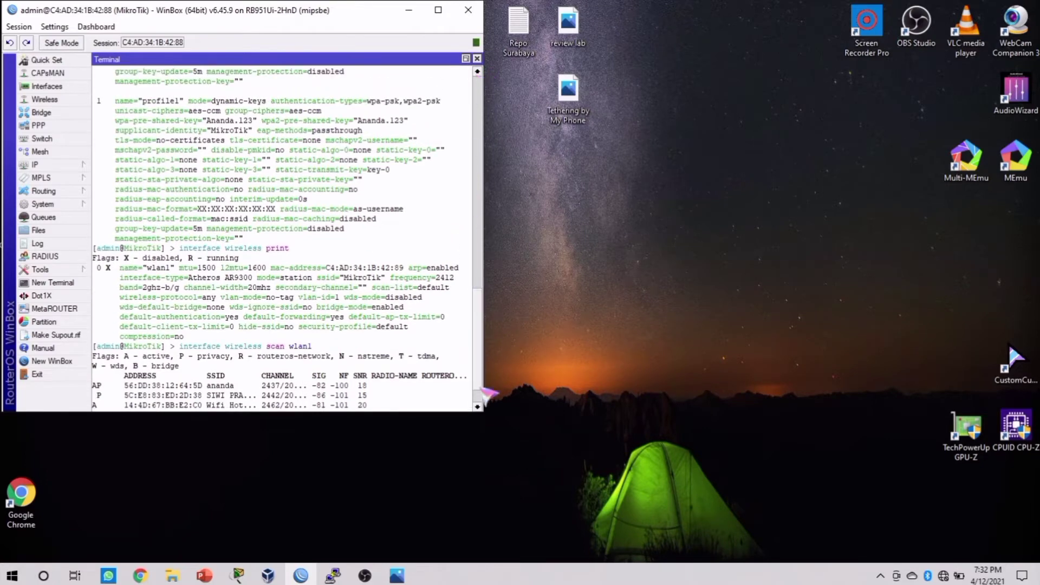
pyautogui.click(477, 406)
pyautogui.click(477, 406)
pyautogui.click(478, 406)
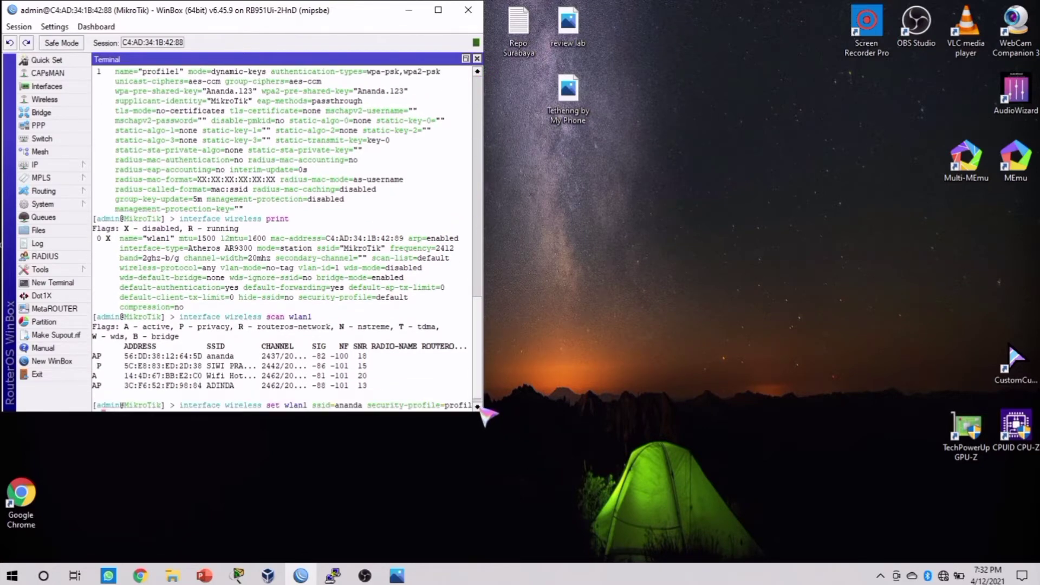
pyautogui.click(477, 406)
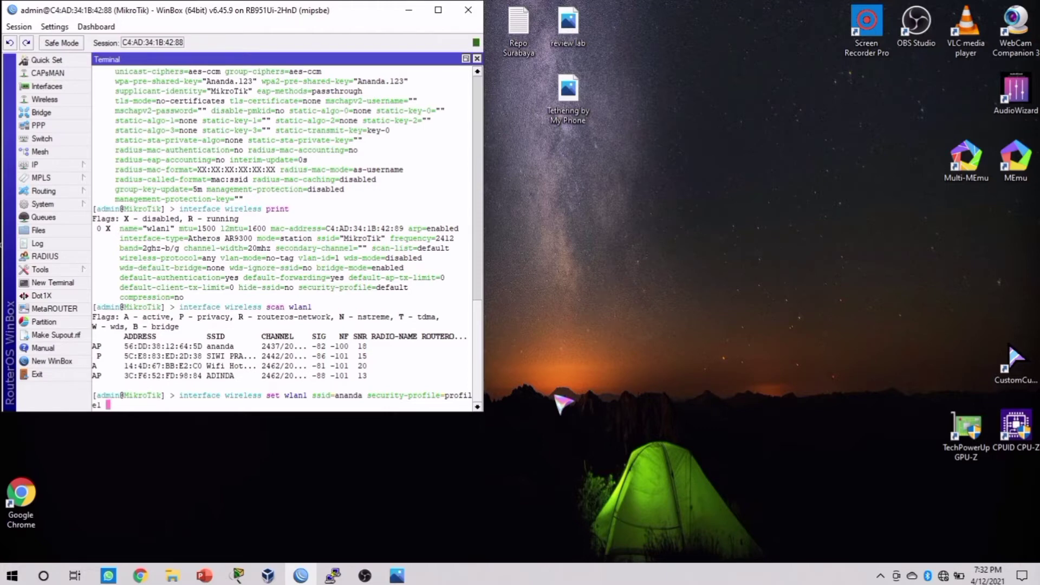
pyautogui.write('disabled=no')
pyautogui.press('Return')
pyautogui.press('Up')
pyautogui.press('Up')
pyautogui.press('Up')
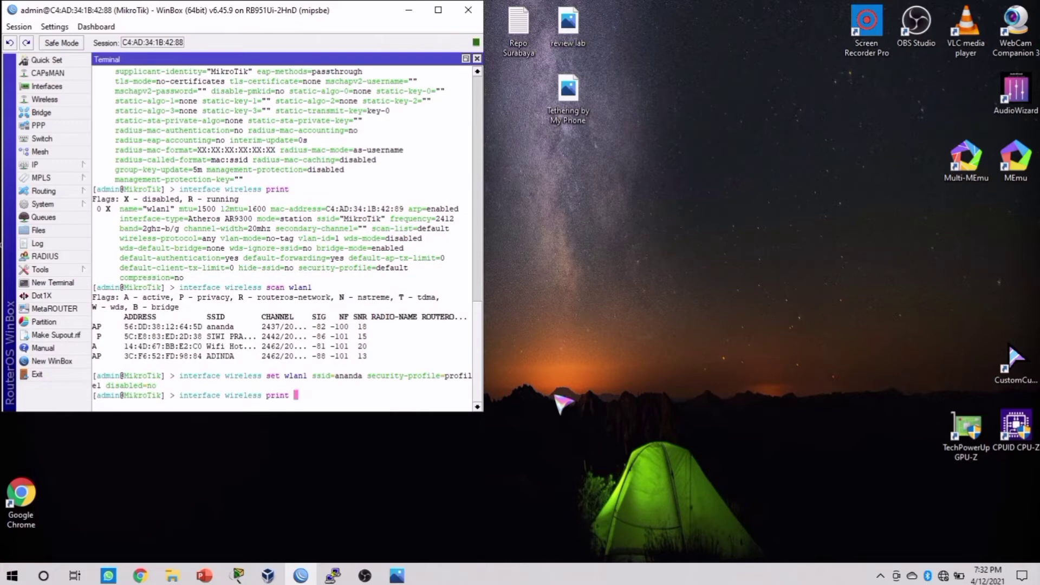
pyautogui.press('Return')
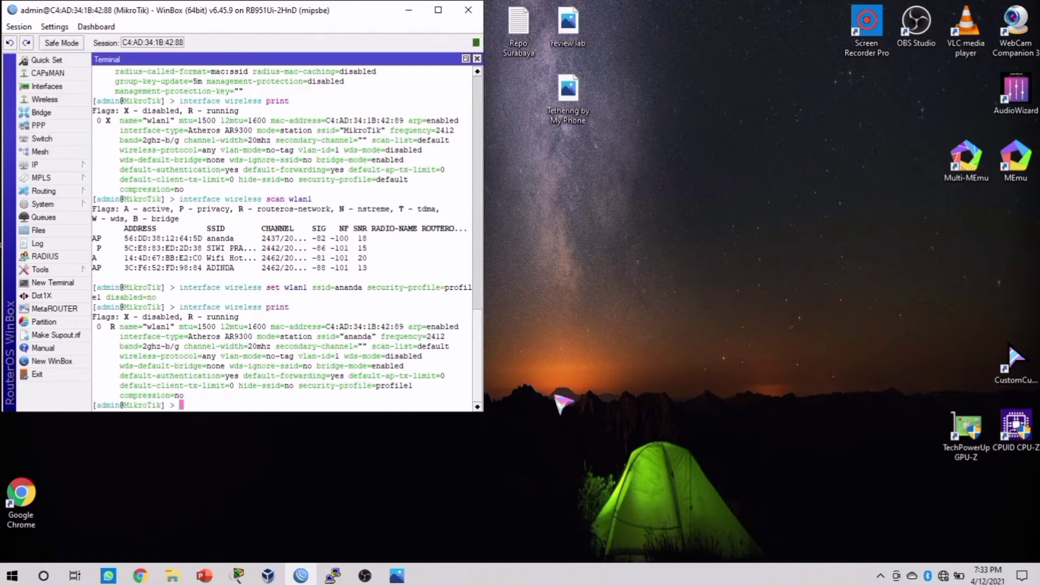
# - Add an enabled DHCP client on wlan1 with 'ip dhcp-client add interface=wlan1 disabled=no'
pyautogui.write('ip ')
pyautogui.write('dhcp-c')
pyautogui.write('lient')
pyautogui.write('se')
pyautogui.press('BackSpace')
pyautogui.press('BackSpace')
pyautogui.write('add interface=')
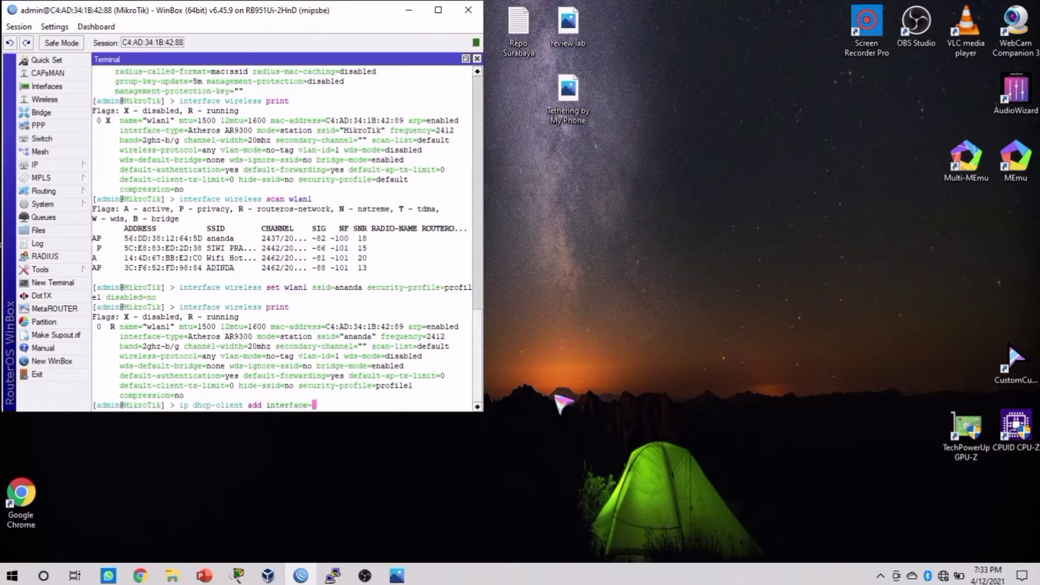
pyautogui.write('wlan1 disabled=no')
pyautogui.press('Return')
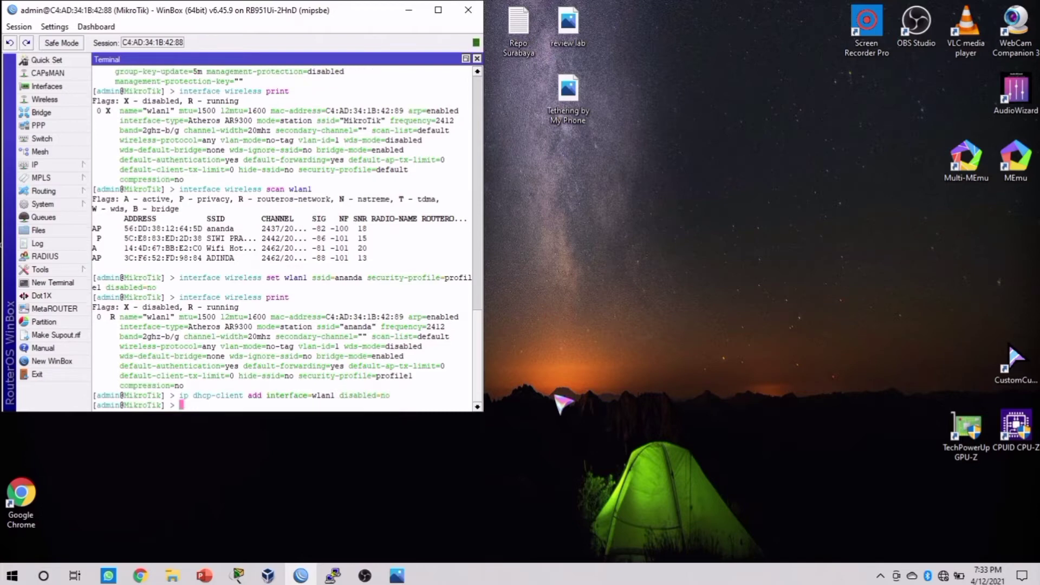
# - Print the DHCP client and IP addresses, confirming wlan1 got 192.168.43.116/24
pyautogui.write('ip dhcp-client print')
pyautogui.press('Return')
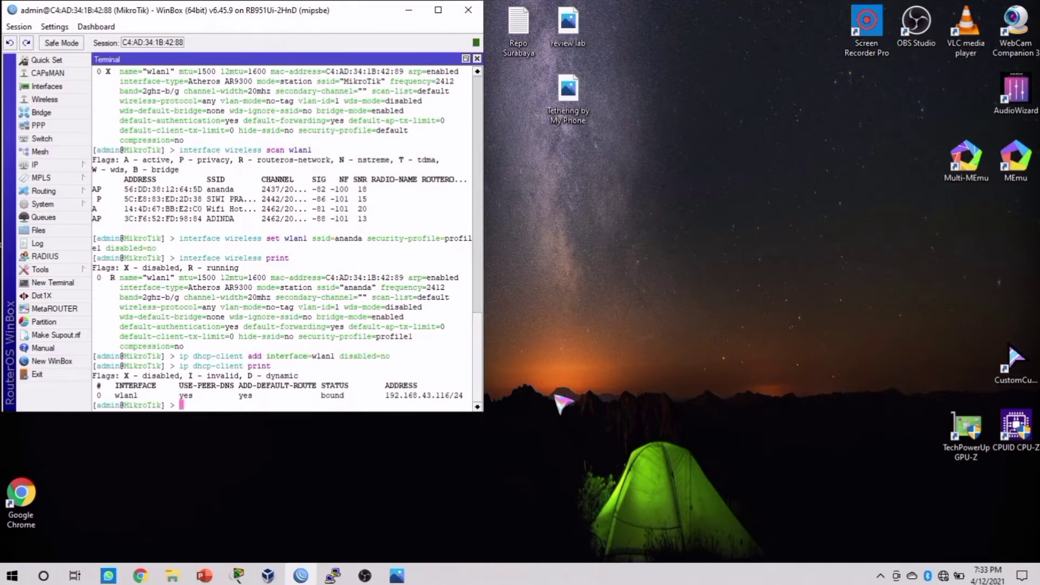
pyautogui.write('ip address print')
pyautogui.press('Return')
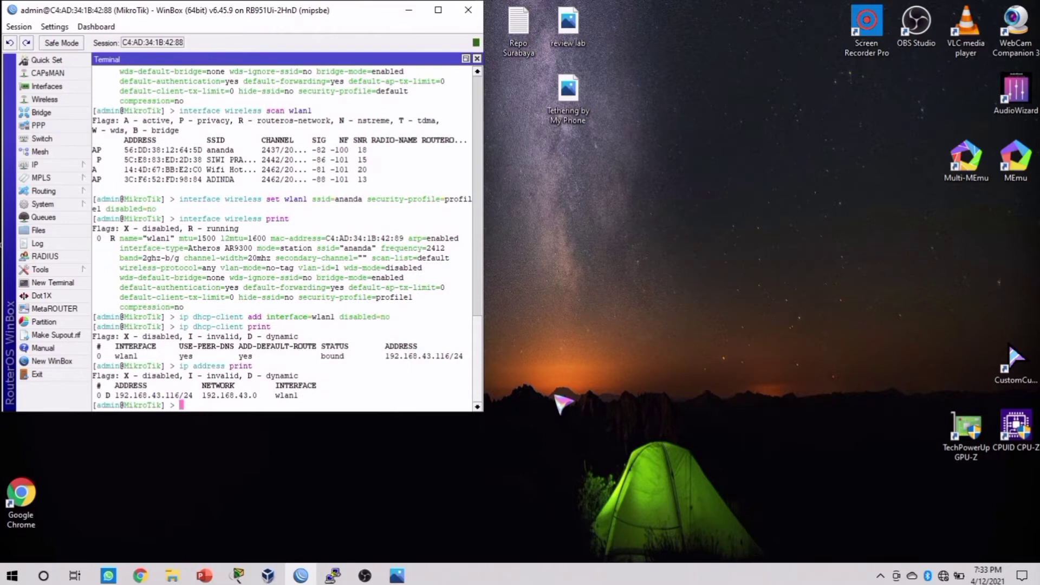
# - Start typing the 'ip dns' command
pyautogui.write('ip ad')
pyautogui.press('BackSpace')
pyautogui.press('BackSpace')
pyautogui.write('dns')
# - Print DNS settings and the routing table, then ping google.com, getting 4 of 4 replies
pyautogui.write('print')
pyautogui.press('Return')
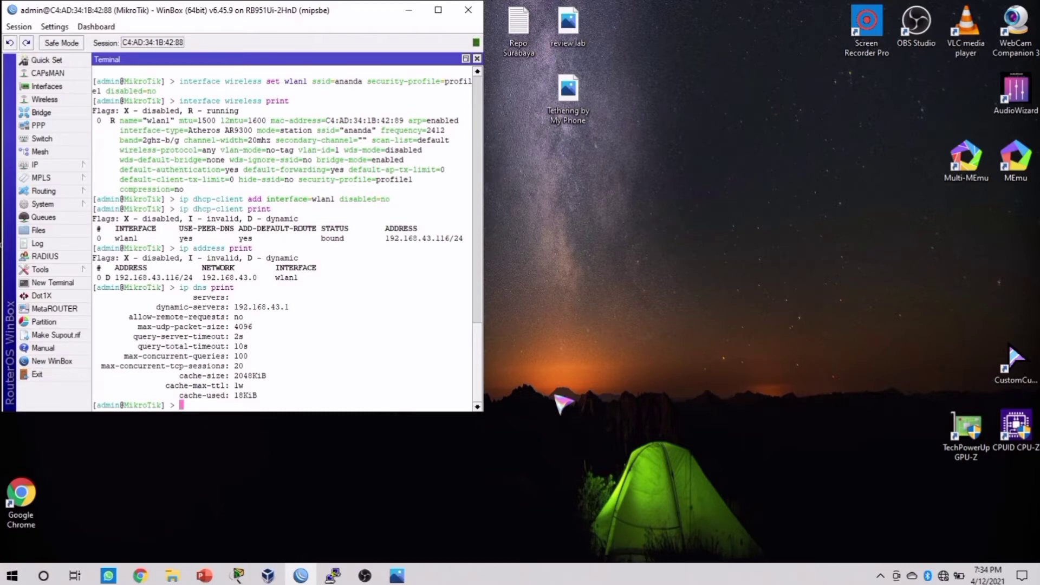
pyautogui.write('ip route print')
pyautogui.press('Return')
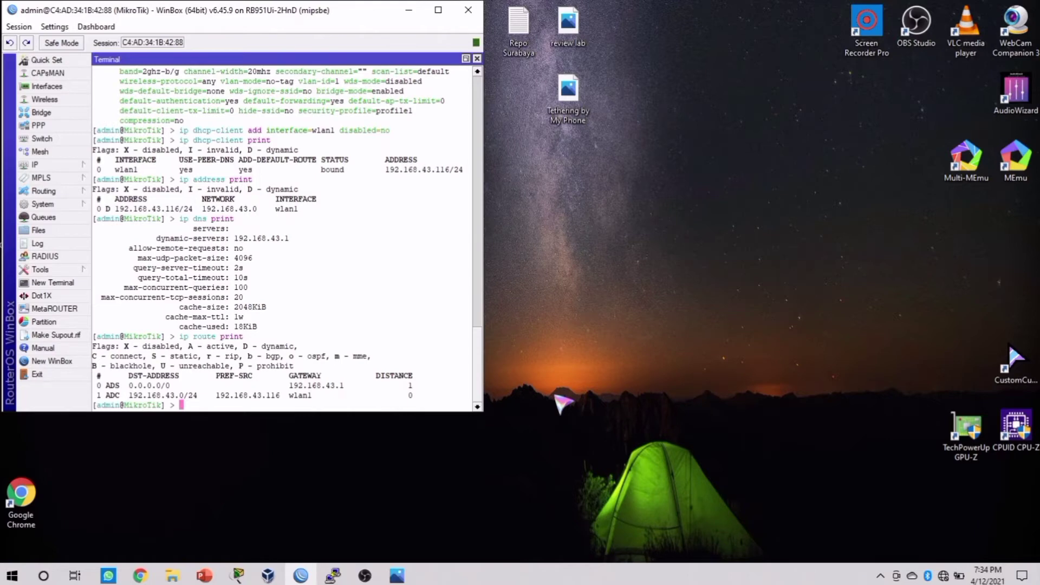
pyautogui.write('ping google.com')
pyautogui.press('Return')
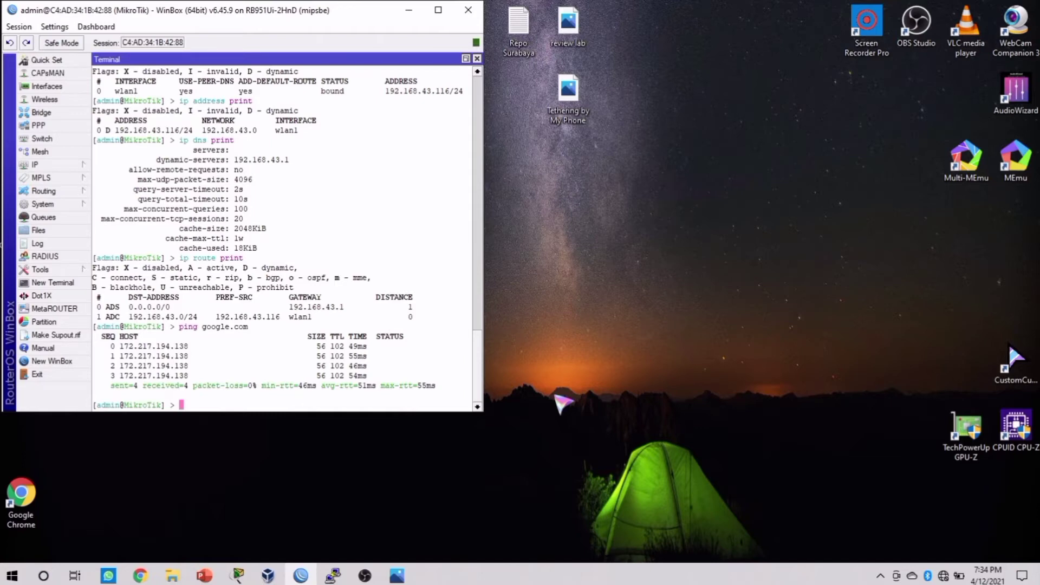
# - Set the ssh service to port 123 allowed only from 192.168.10.99, then verify services and addresses
pyautogui.write('ip service ')
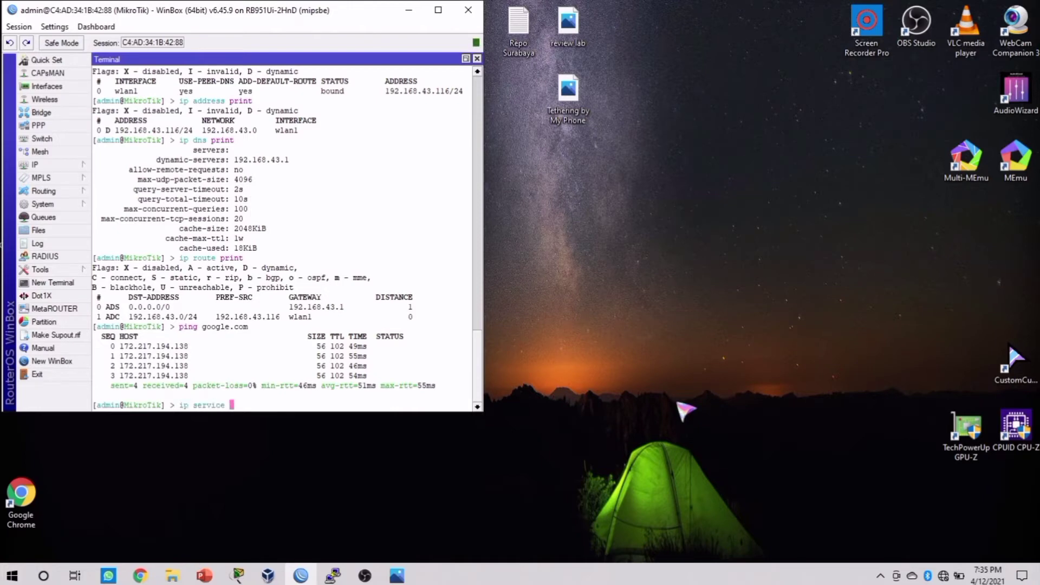
pyautogui.write('print')
pyautogui.press('Return')
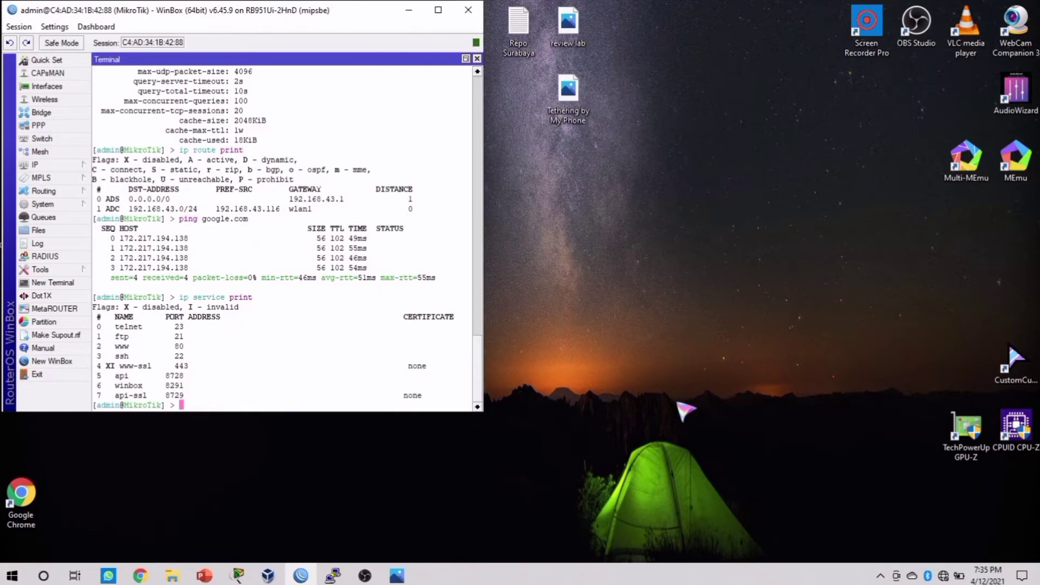
pyautogui.write('ip service set ssh')
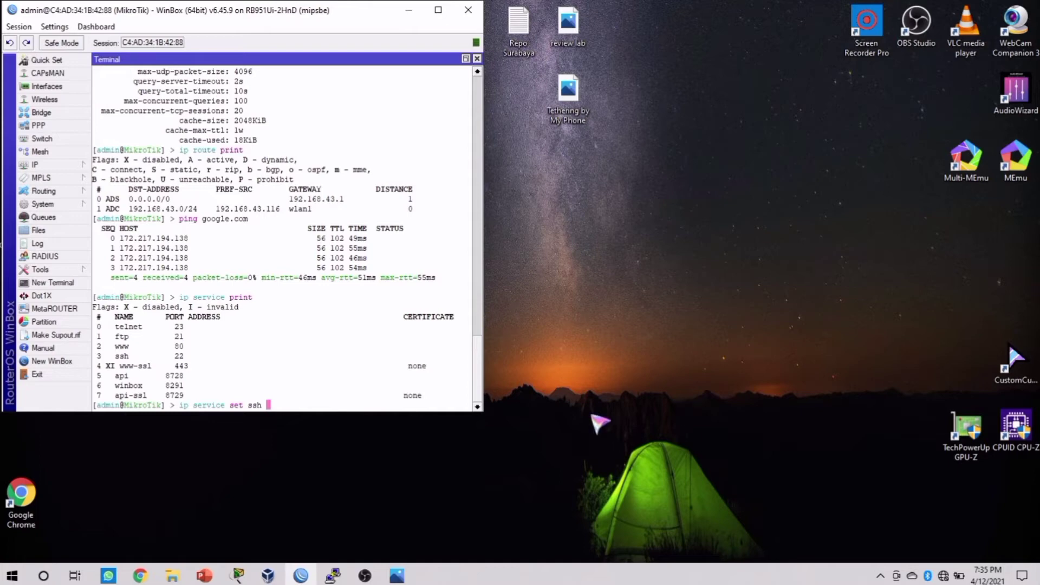
pyautogui.write(' port=123 address=192.168.10')
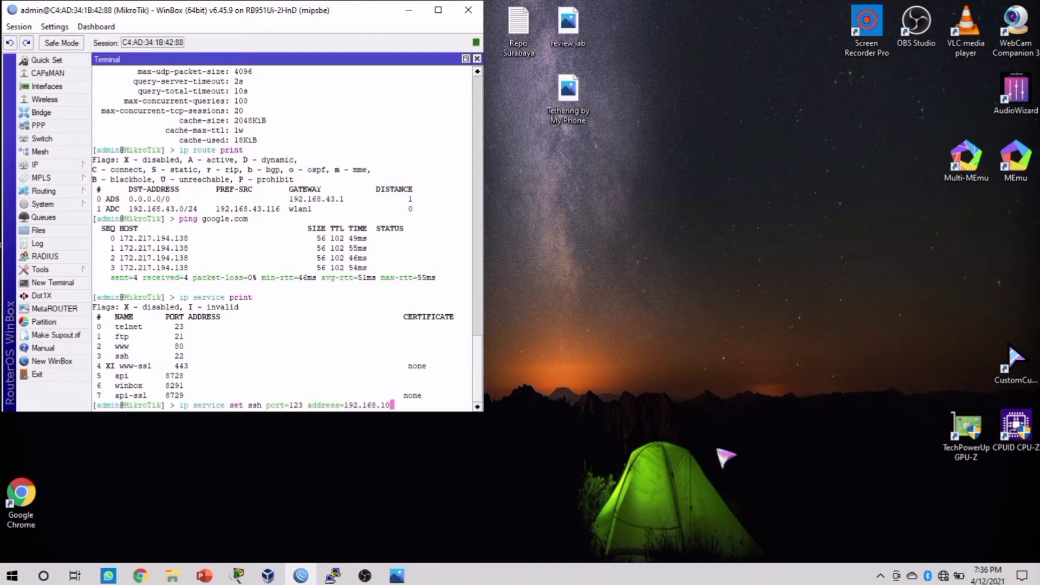
pyautogui.write('.99')
pyautogui.press('Return')
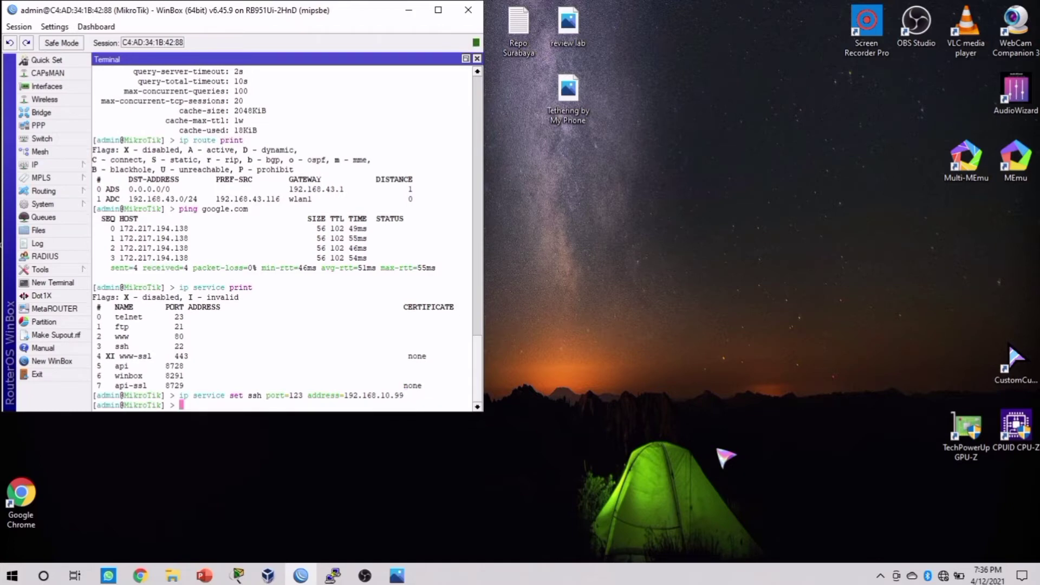
pyautogui.write('ip service print')
pyautogui.press('Return')
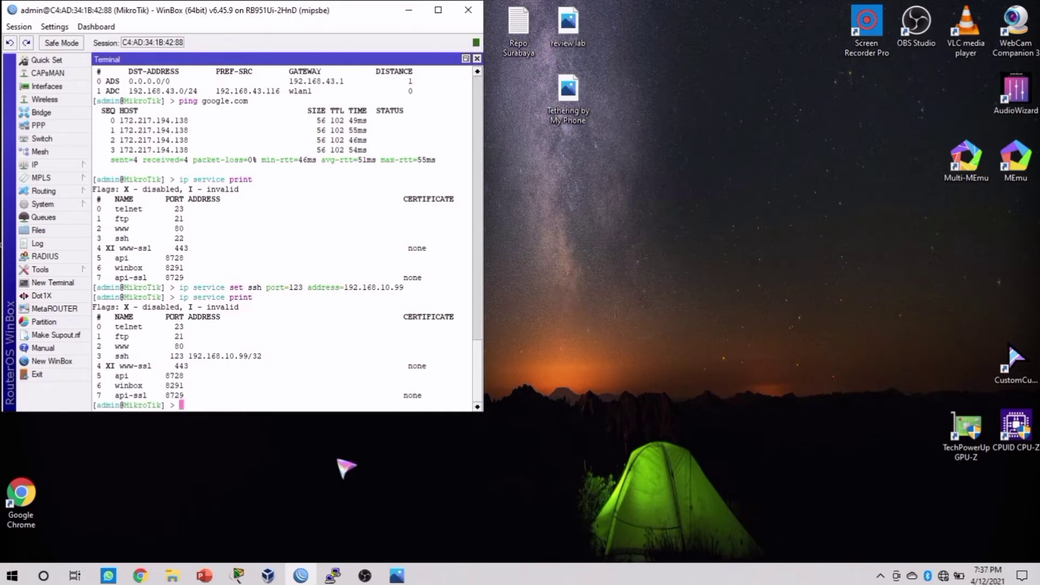
pyautogui.write('ip address print')
pyautogui.press('Return')
# - Add address 192.168.10.1/24 on interface ether5
pyautogui.write('ip ad')
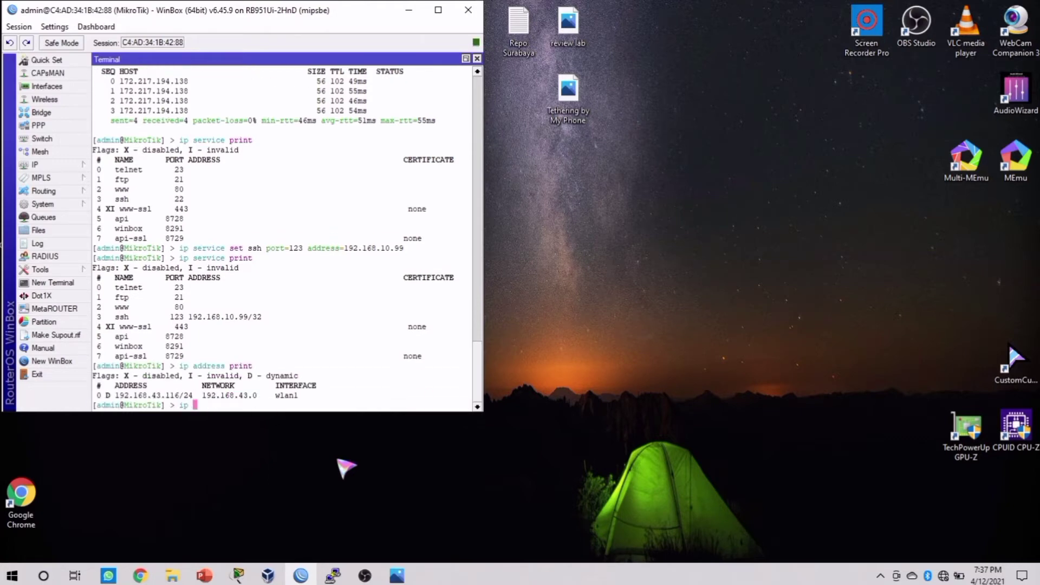
pyautogui.write('dress add')
pyautogui.write('address=192.15')
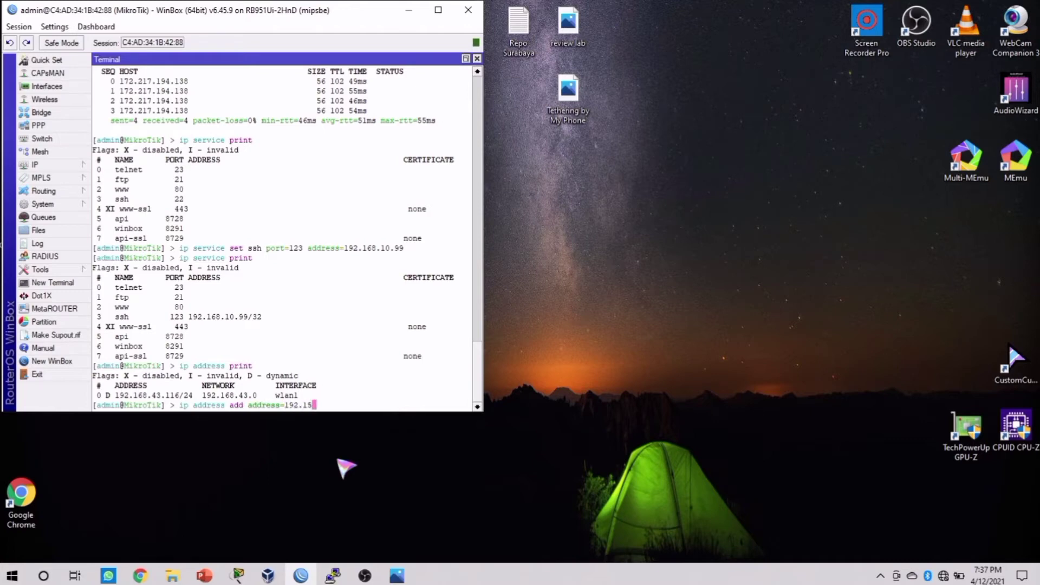
pyautogui.press('BackSpace')
pyautogui.write('68.10.1/24 interface=')
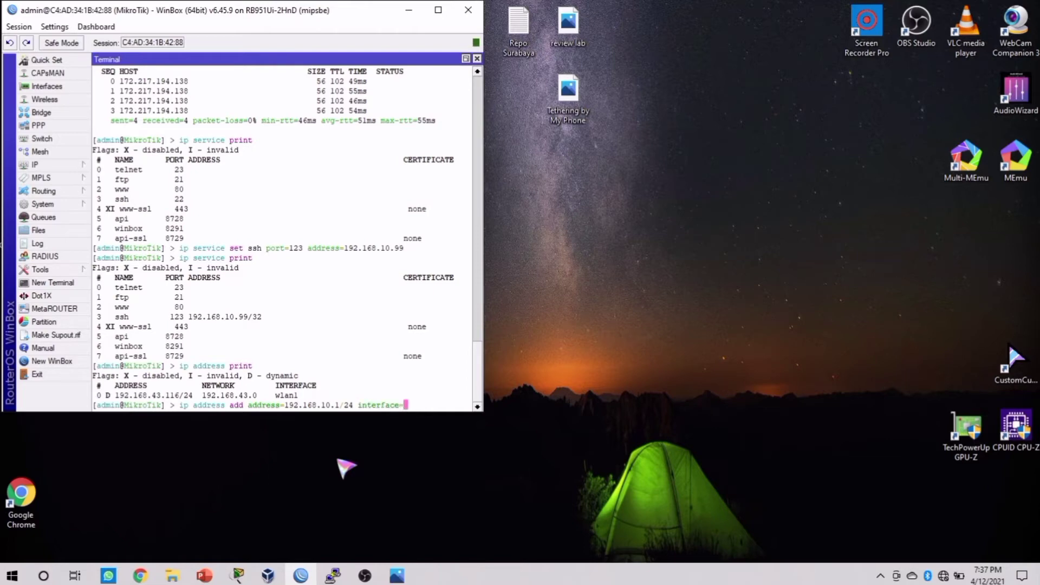
pyautogui.write('ether5')
pyautogui.press('Return')
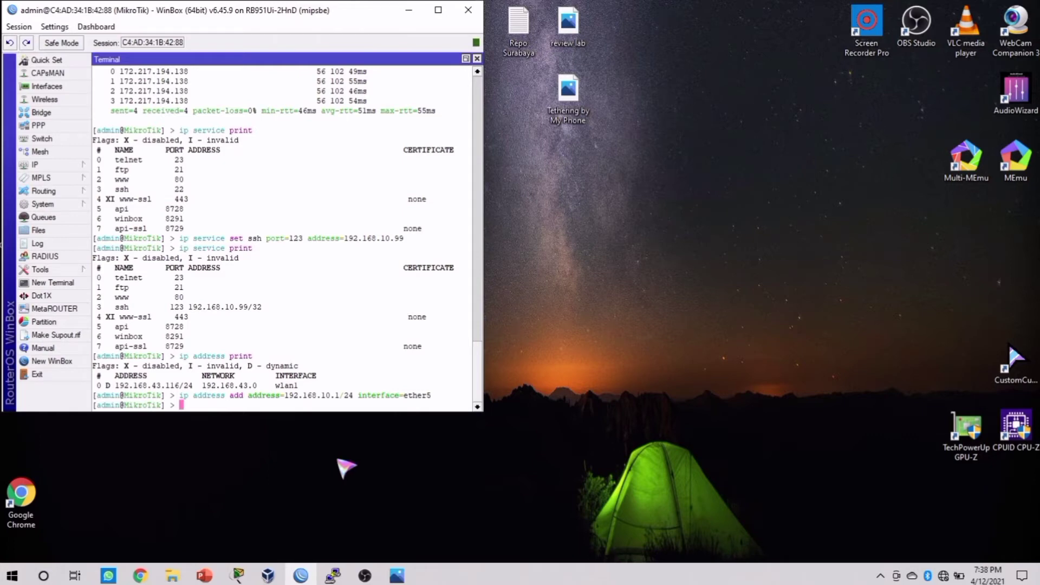
# - List IP addresses to confirm the new ether5 address, then minimize WinBox
pyautogui.press('Up')
pyautogui.press('Up')
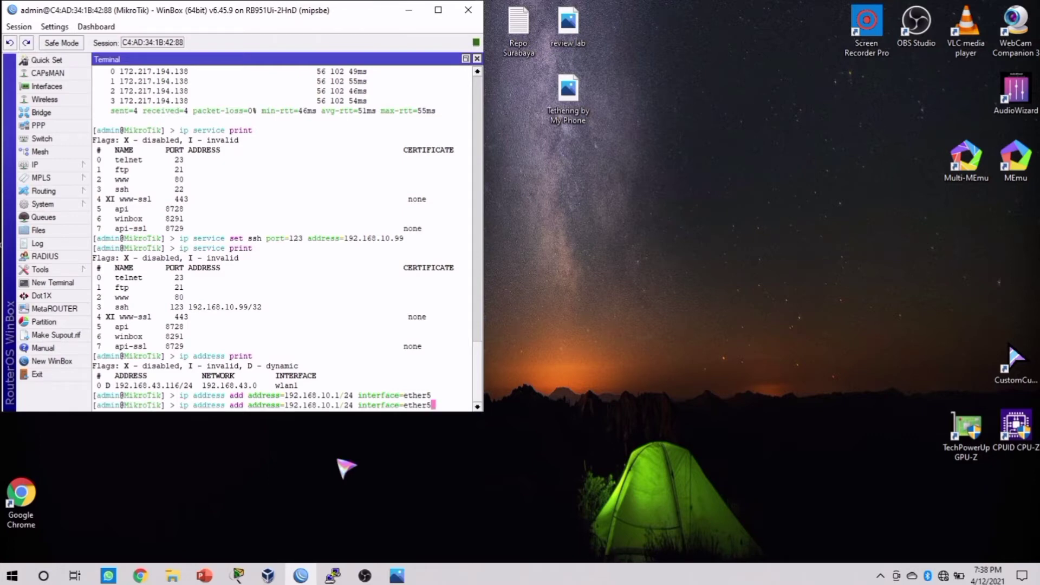
pyautogui.press('Return')
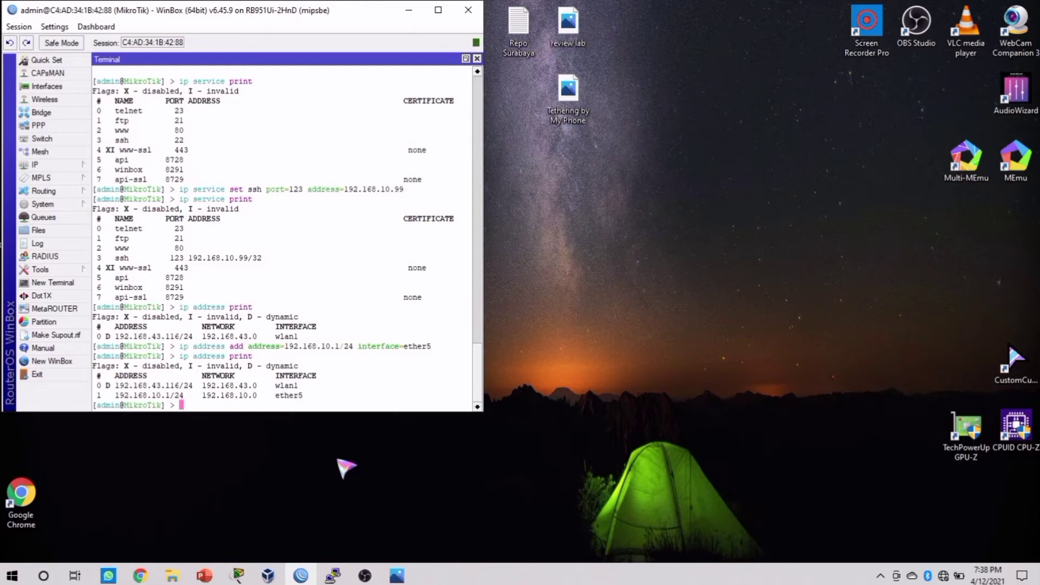
pyautogui.click(409, 10)
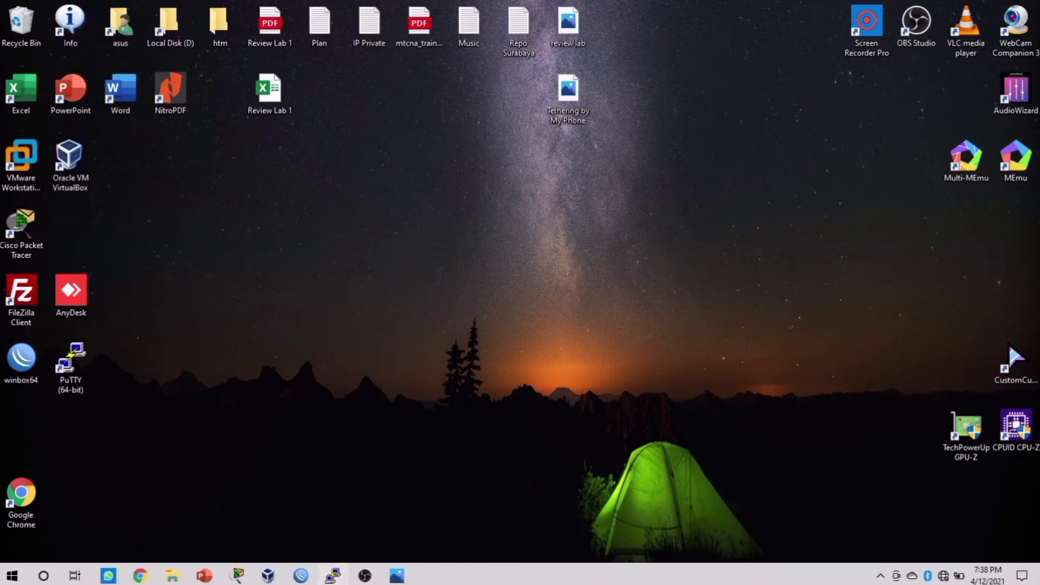
# - Launch PuTTY, then open Network & Internet settings from the network tray icon
pyautogui.click(332, 575)
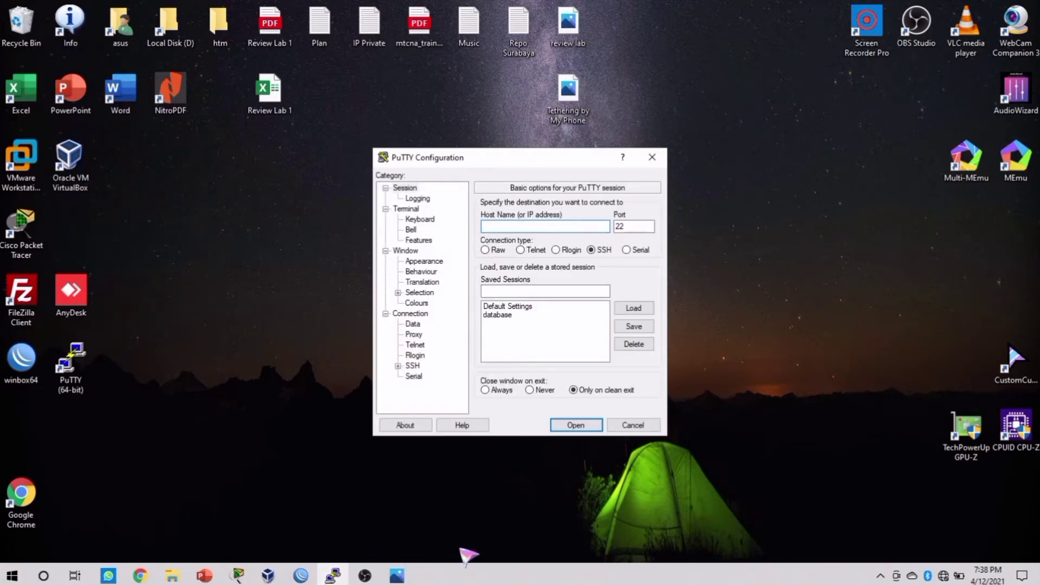
pyautogui.rightClick(948, 576)
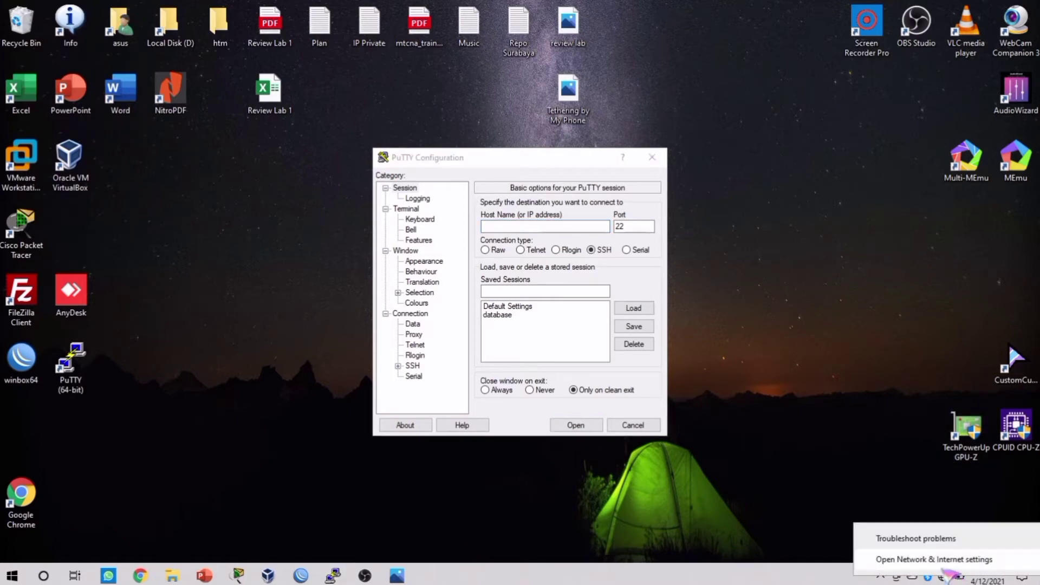
pyautogui.click(941, 568)
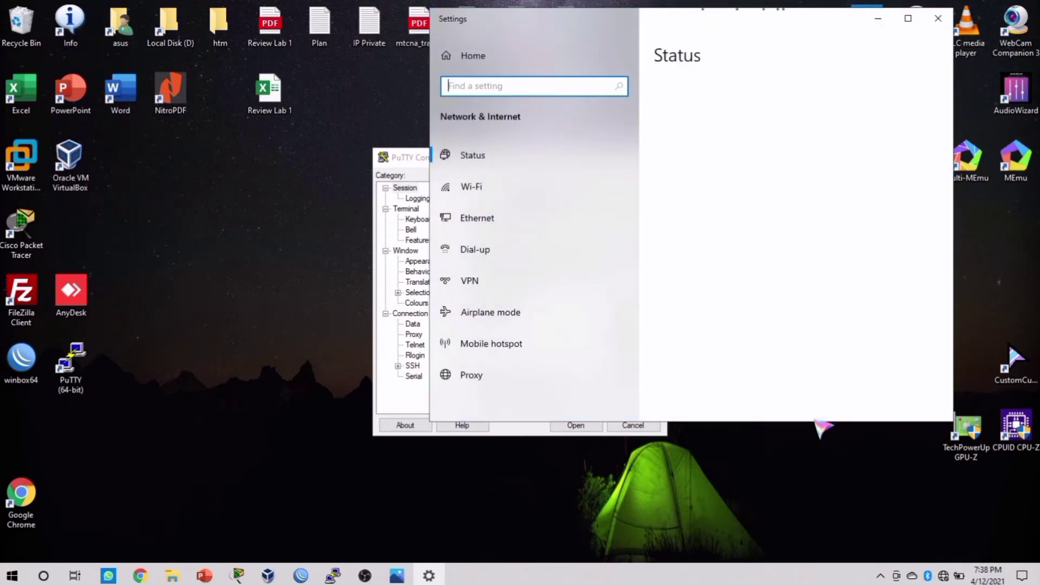
# - Open the IPv4 properties of the Ethernet 2 network adapter
pyautogui.scroll(-2, 856, 365)
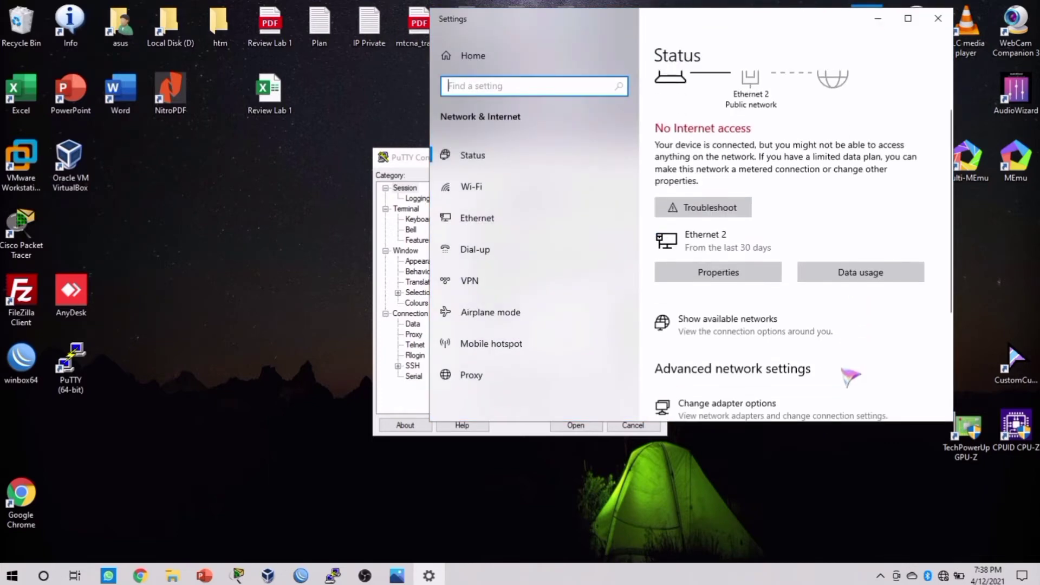
pyautogui.click(827, 400)
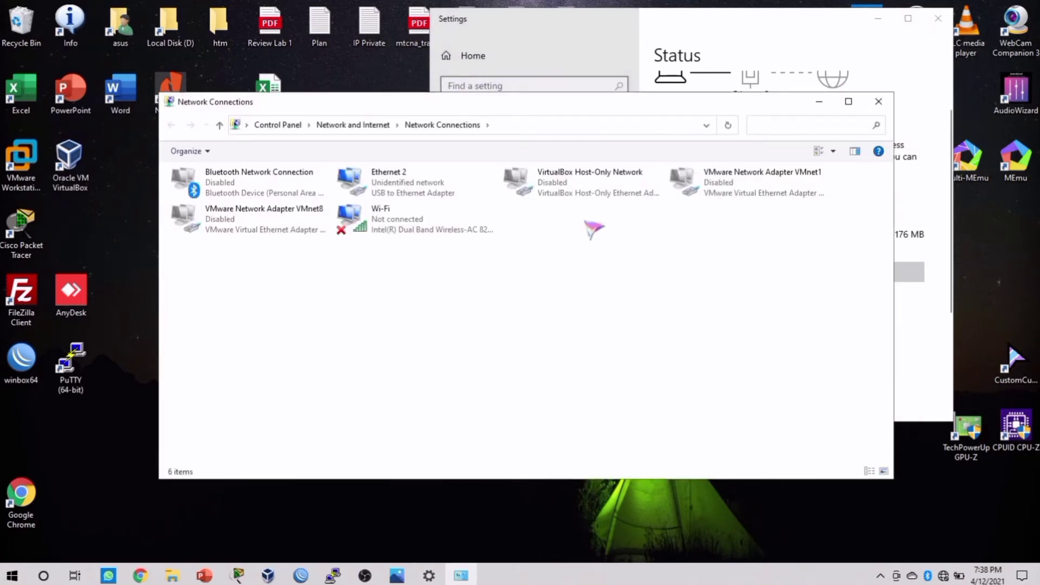
pyautogui.click(464, 172)
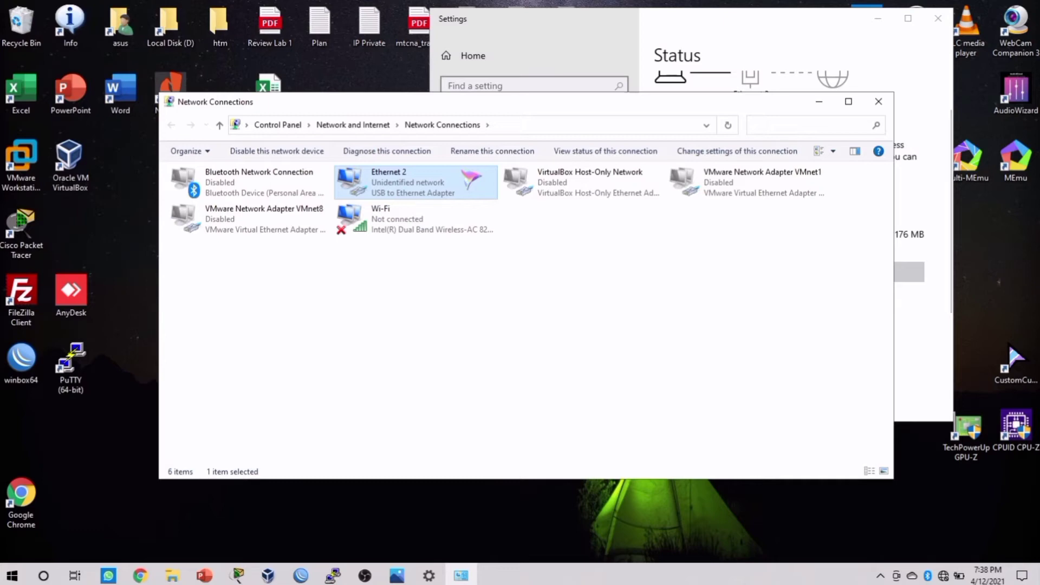
pyautogui.rightClick(463, 172)
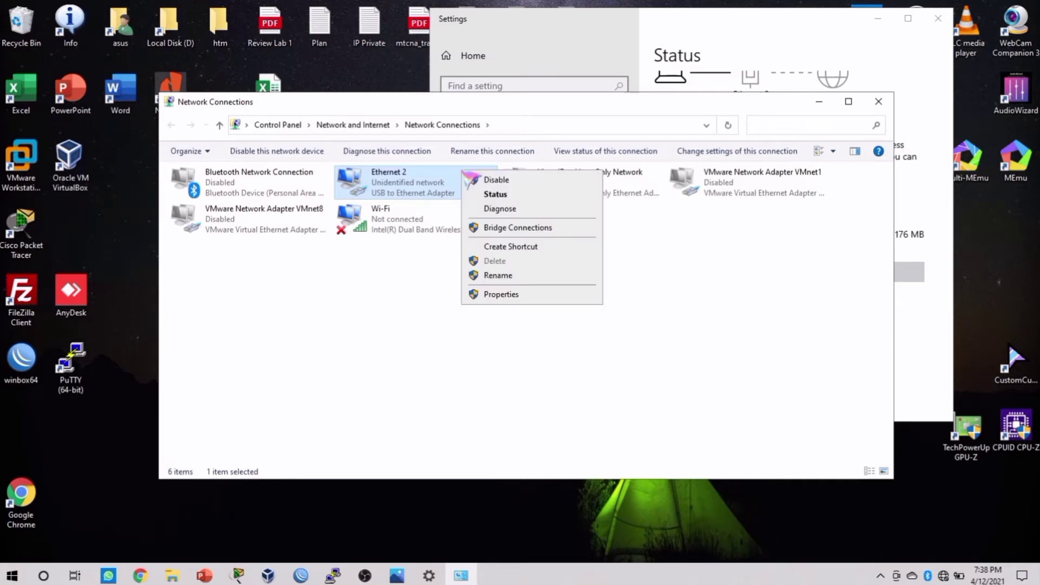
pyautogui.click(517, 294)
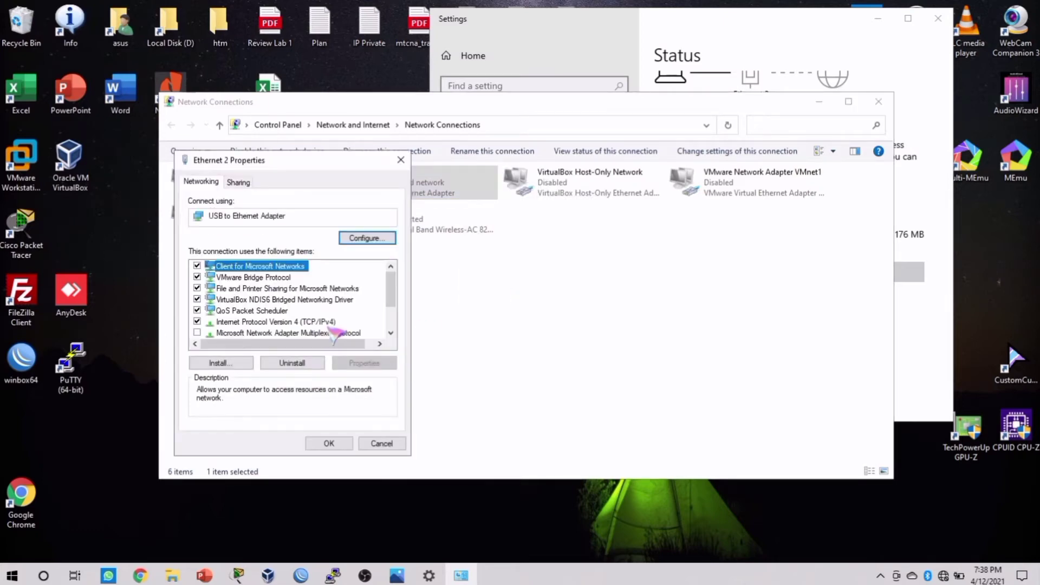
pyautogui.doubleClick(331, 324)
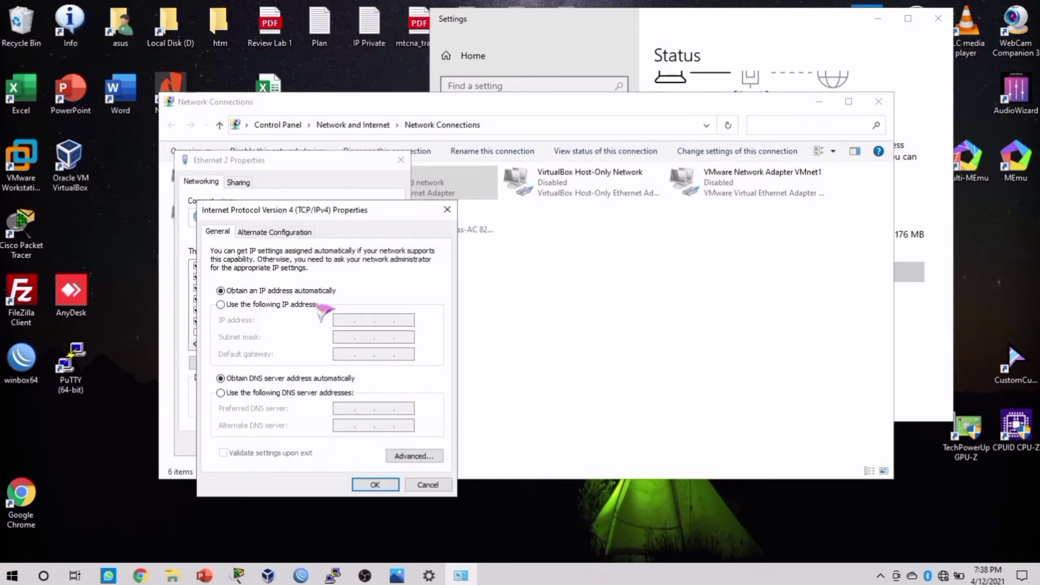
# - Assign static IP 192.168.10.99, mask 255.255.255.0, gateway 192.168.10.1, and close the network windows
pyautogui.click(319, 305)
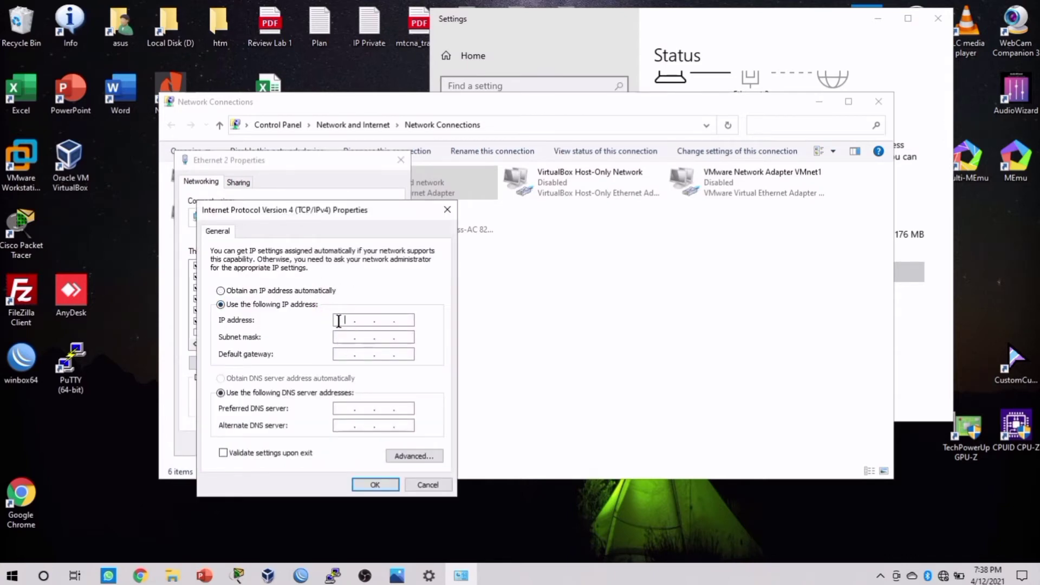
pyautogui.click(338, 321)
pyautogui.write('192 . 168 . 10 . 99')
pyautogui.press('Tab')
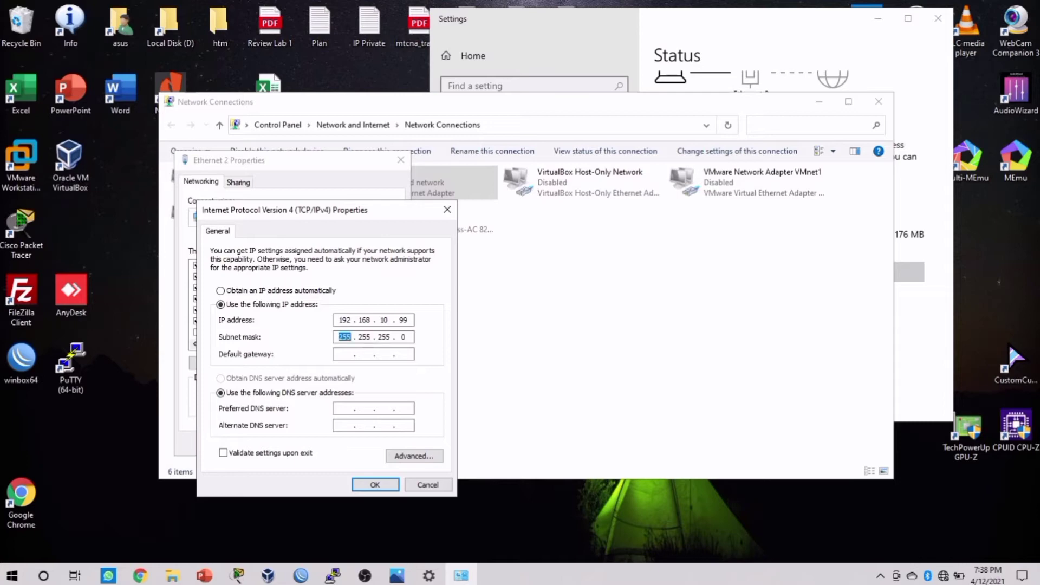
pyautogui.press('Tab')
pyautogui.write('192 . 168 . 10 . 1')
pyautogui.press('Return')
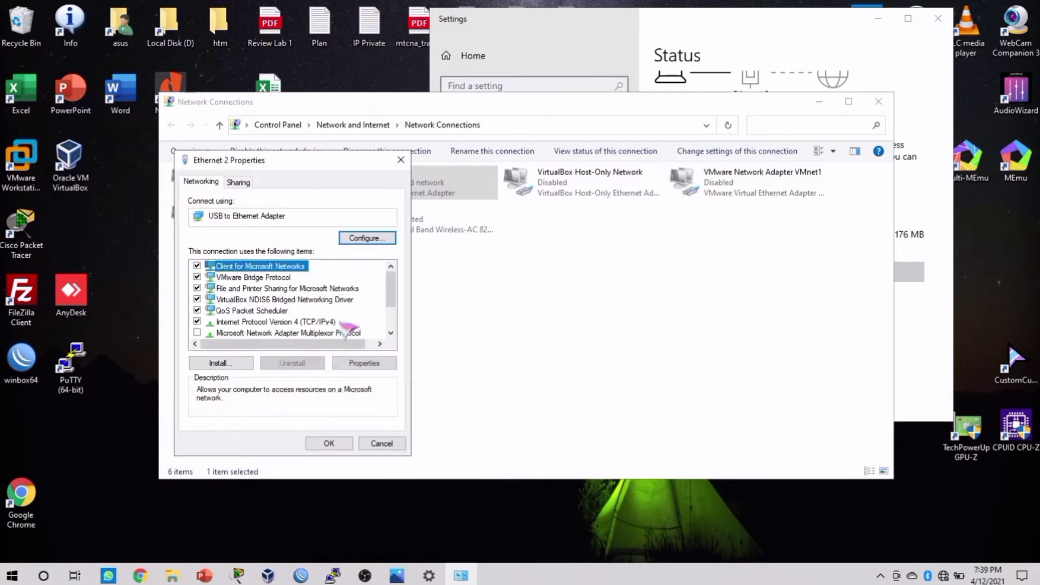
pyautogui.click(335, 443)
pyautogui.click(879, 101)
pyautogui.click(937, 19)
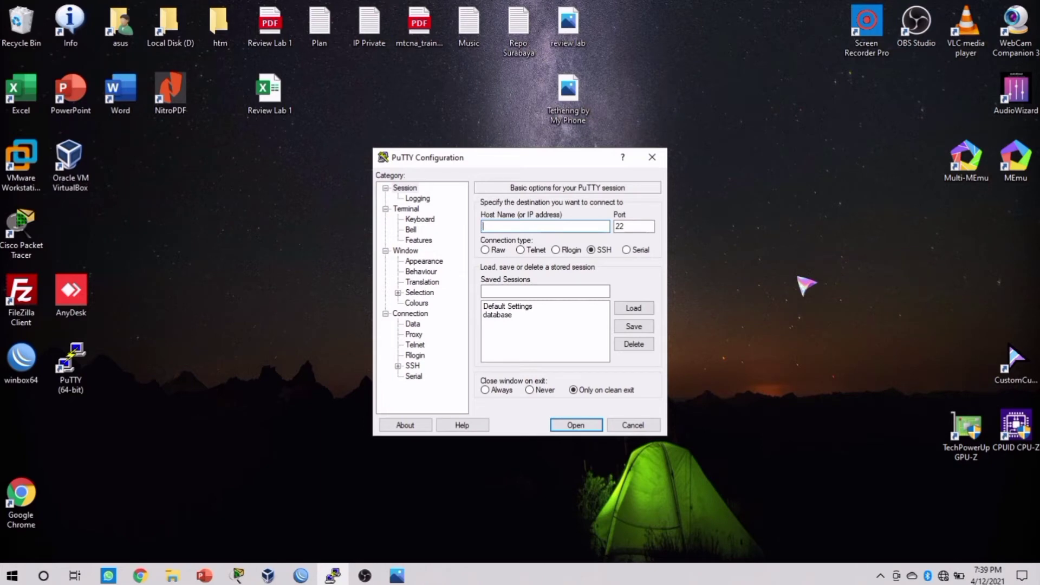
# - Connect PuTTY over SSH to 192.168.10.1 on port 123, trusting the router's host key
pyautogui.write('192.168.10.1')
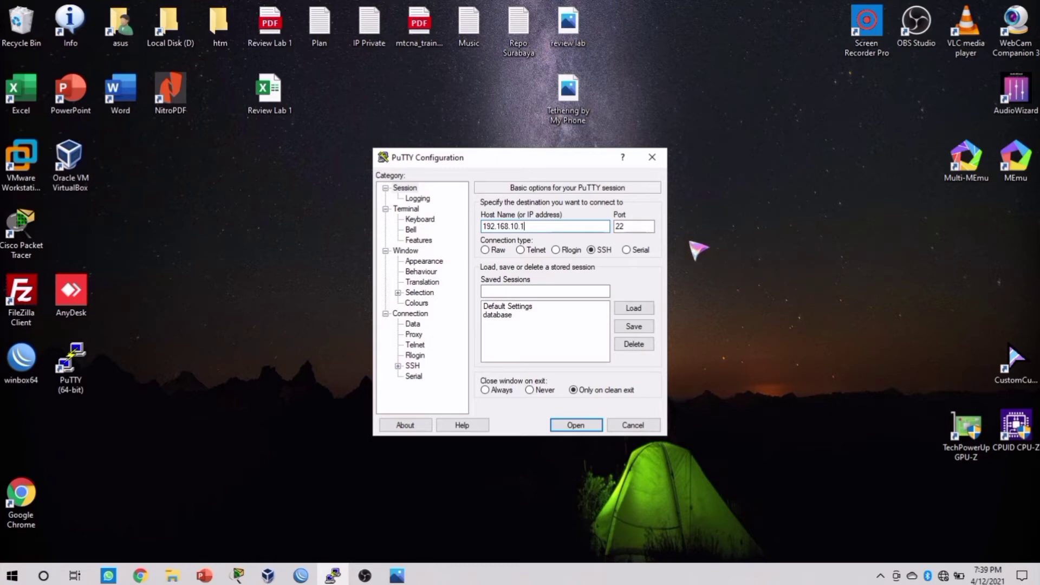
pyautogui.click(650, 226)
pyautogui.press('BackSpace')
pyautogui.press('BackSpace')
pyautogui.write('123')
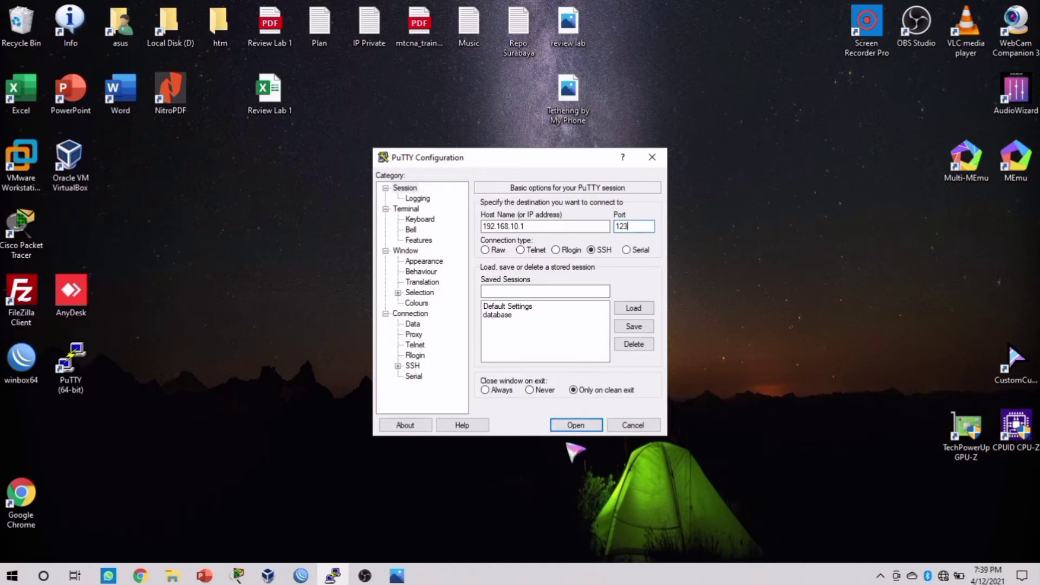
pyautogui.click(576, 426)
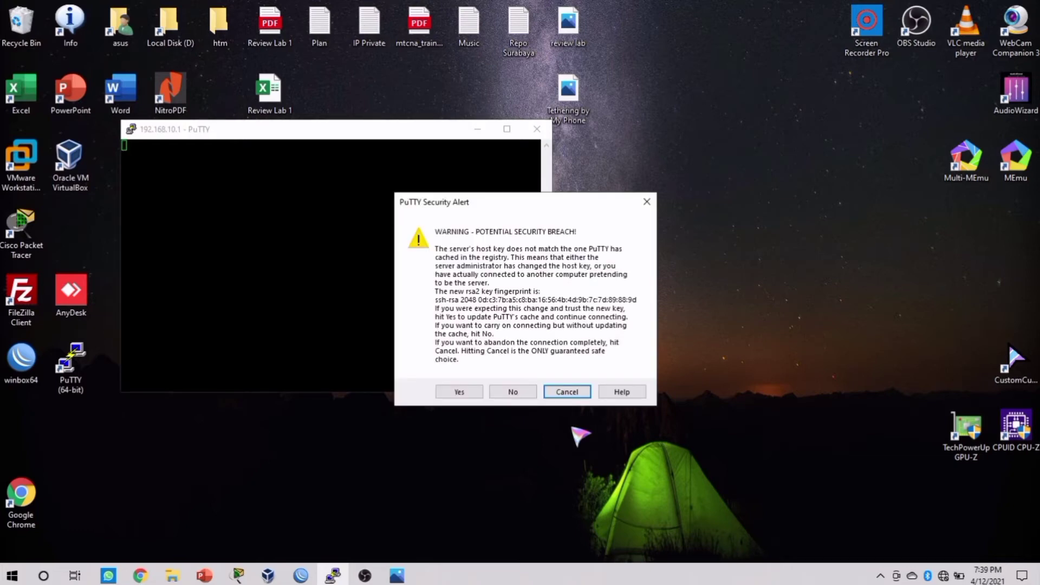
pyautogui.click(479, 394)
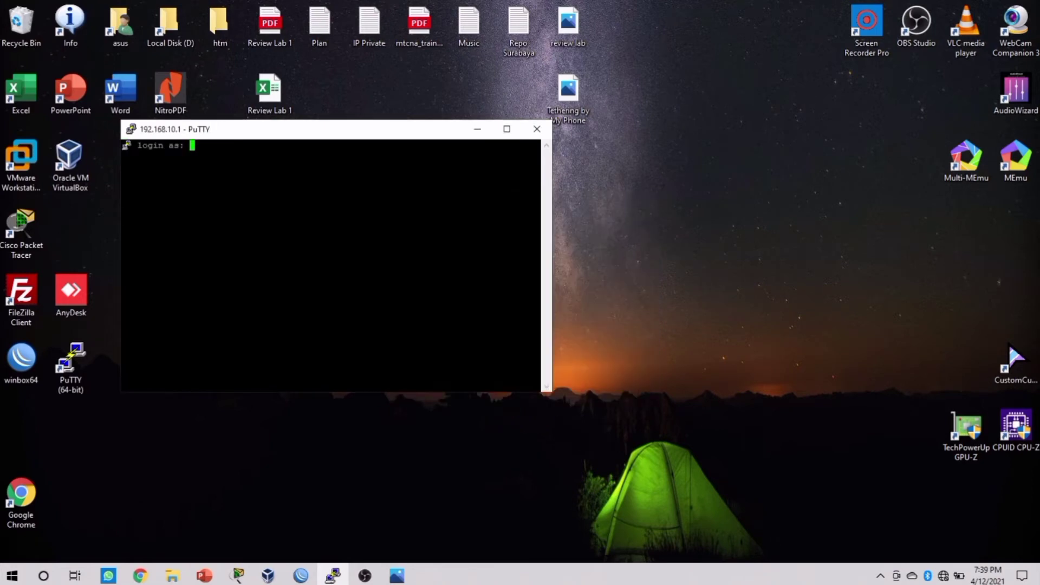
# - Log in as admin and enter the user group print command
pyautogui.write('admn')
pyautogui.press('BackSpace')
pyautogui.write('in')
pyautogui.press('Return')
pyautogui.press('Return')
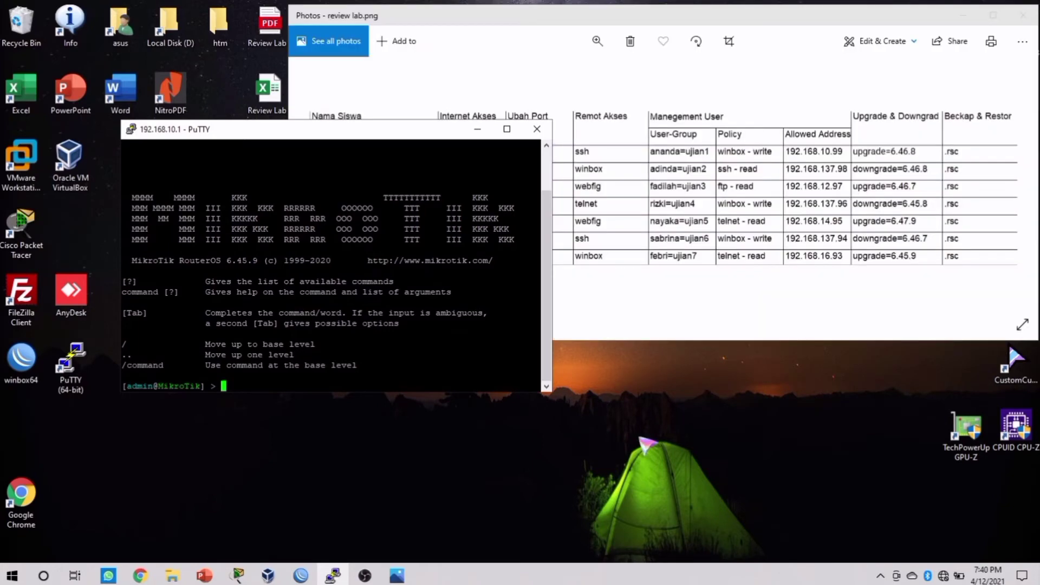
pyautogui.write('user group print')
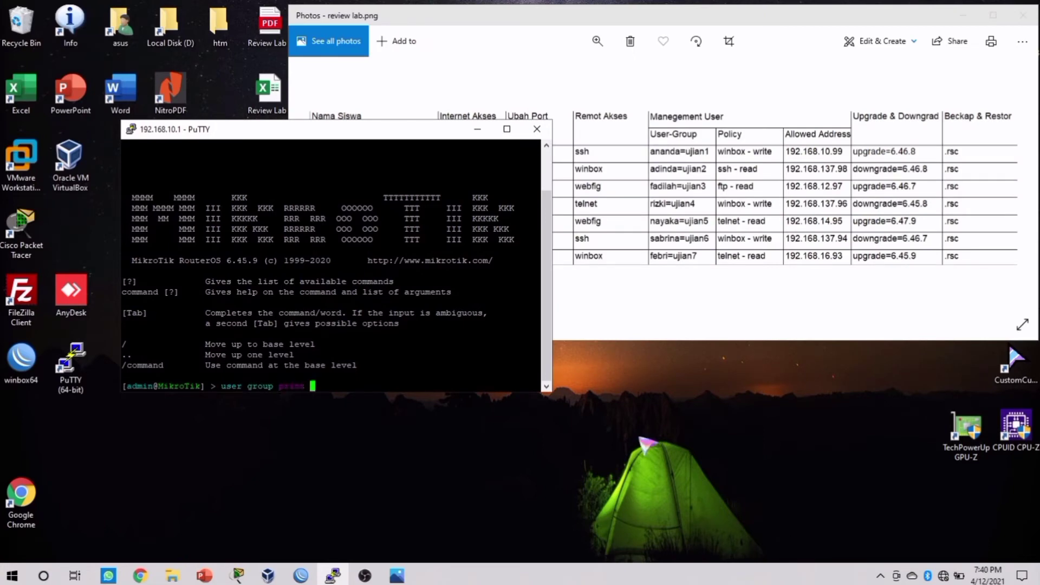
# - List user groups, add group ujian1 with winbox,write policy, list again, then begin a user add command
pyautogui.press('Return')
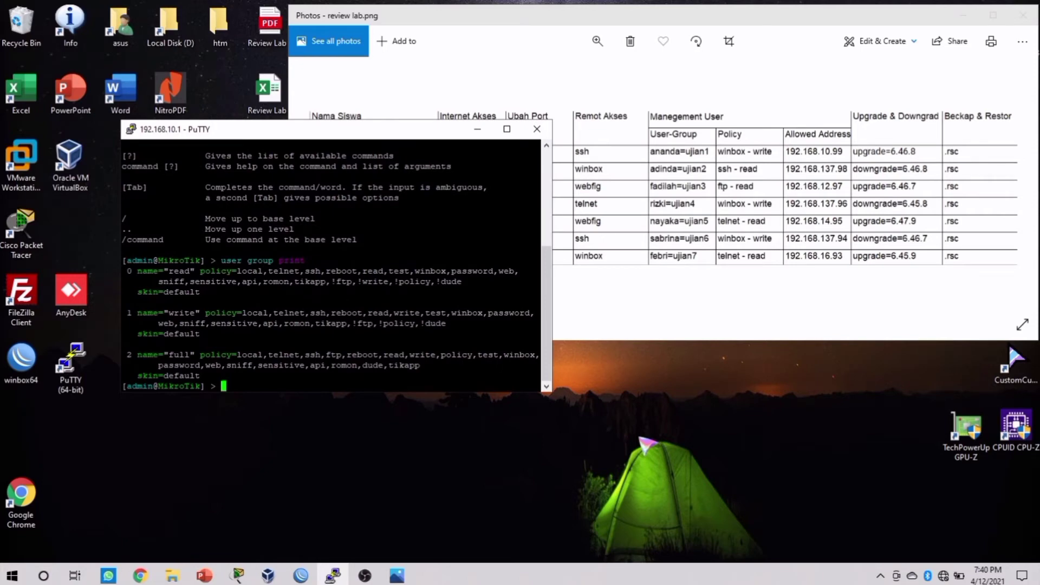
pyautogui.write('user group add name=ujian1 ')
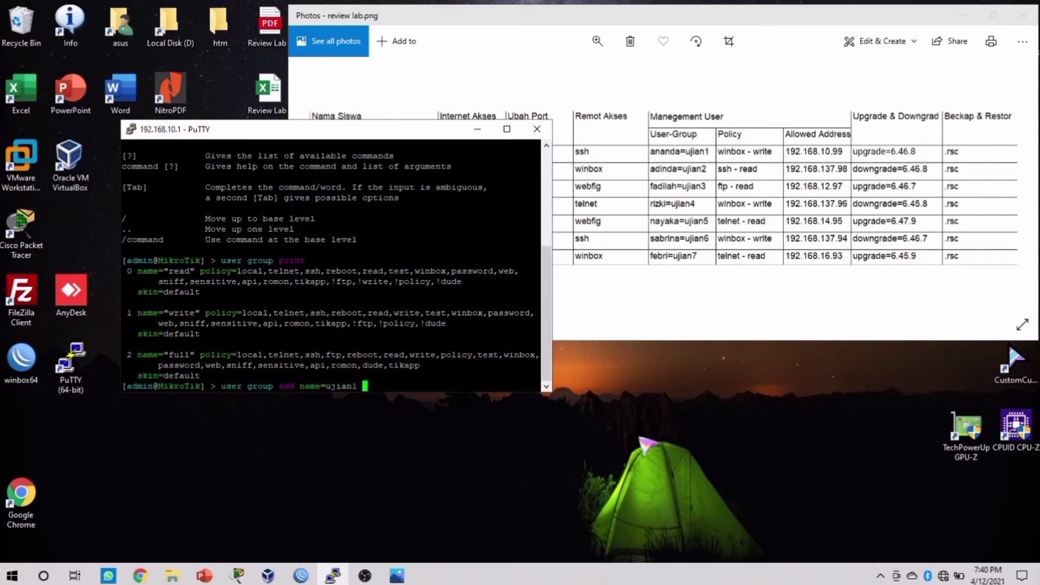
pyautogui.write('policy=winbox,write')
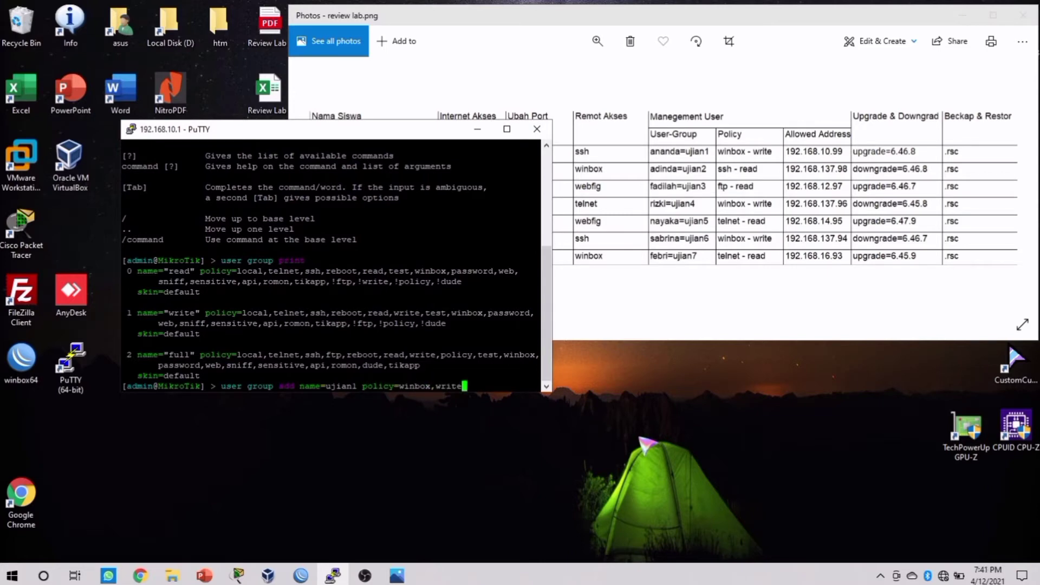
pyautogui.press('Return')
pyautogui.press('Up')
pyautogui.press('Up')
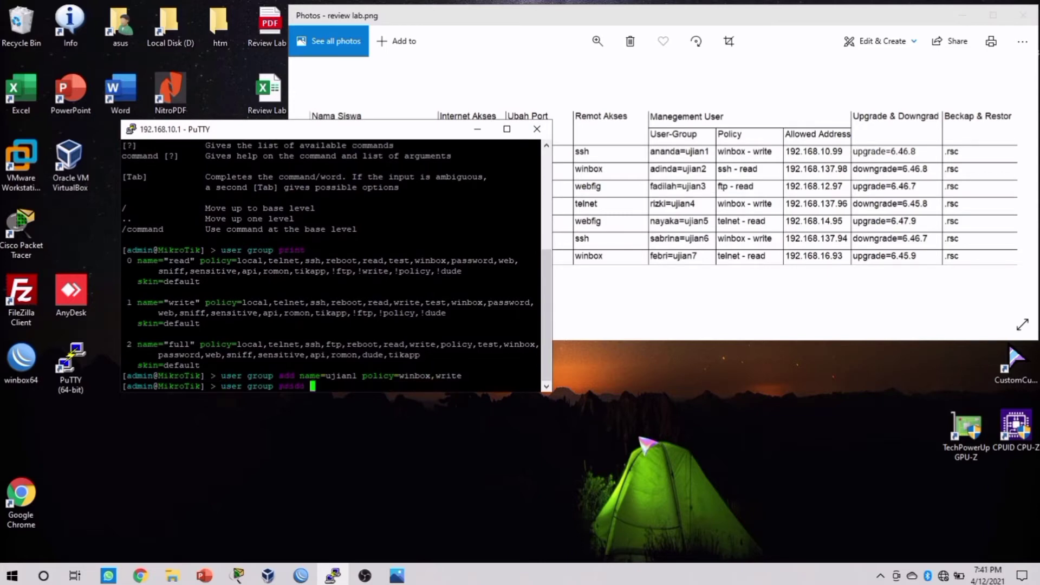
pyautogui.press('Return')
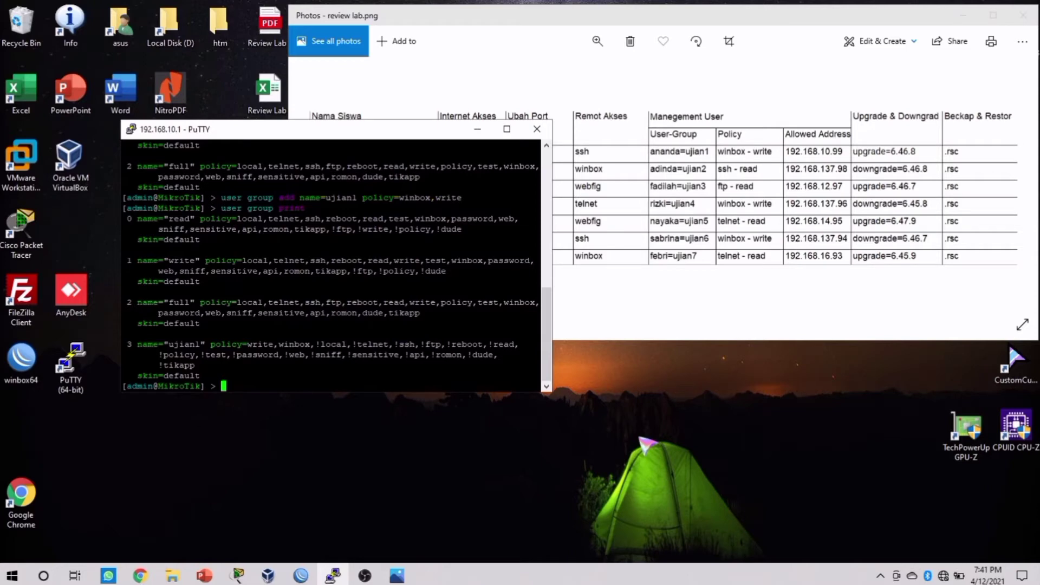
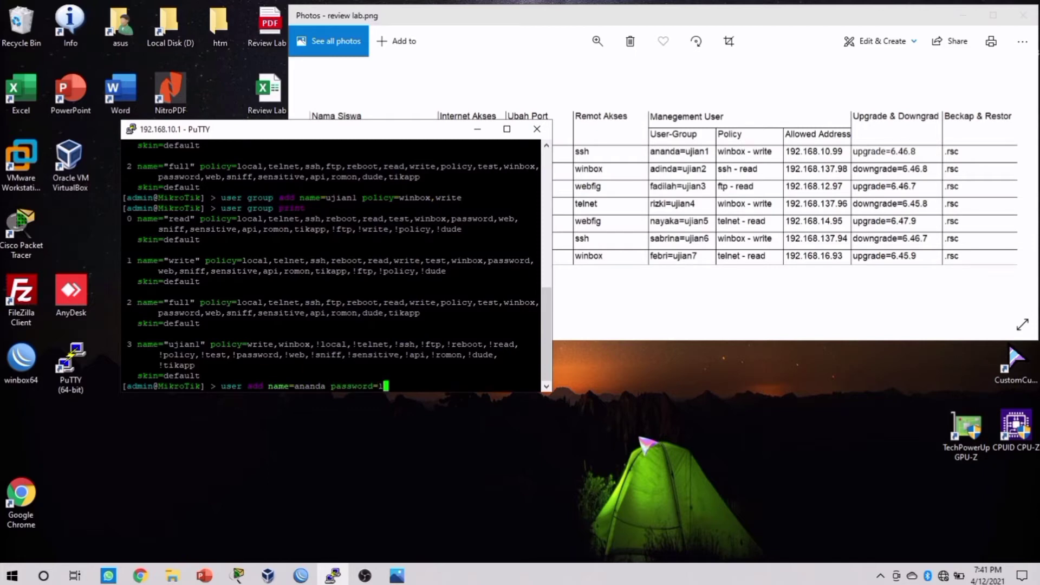
# - Create the new user in group ujian1, print the user list, and start the package update check
pyautogui.press('Return')
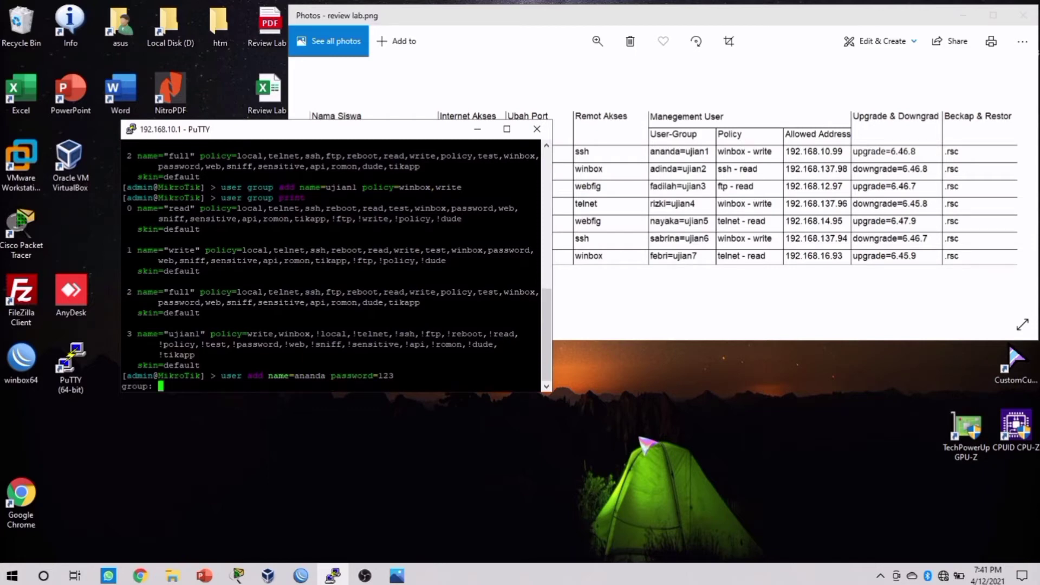
pyautogui.write('ujian1')
pyautogui.press('Return')
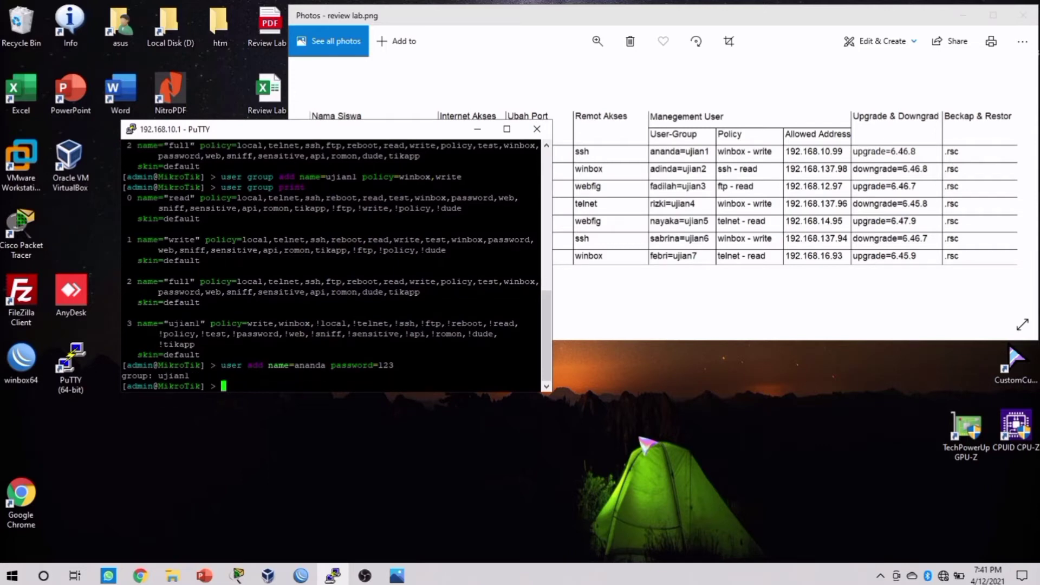
pyautogui.write('user print')
pyautogui.press('Return')
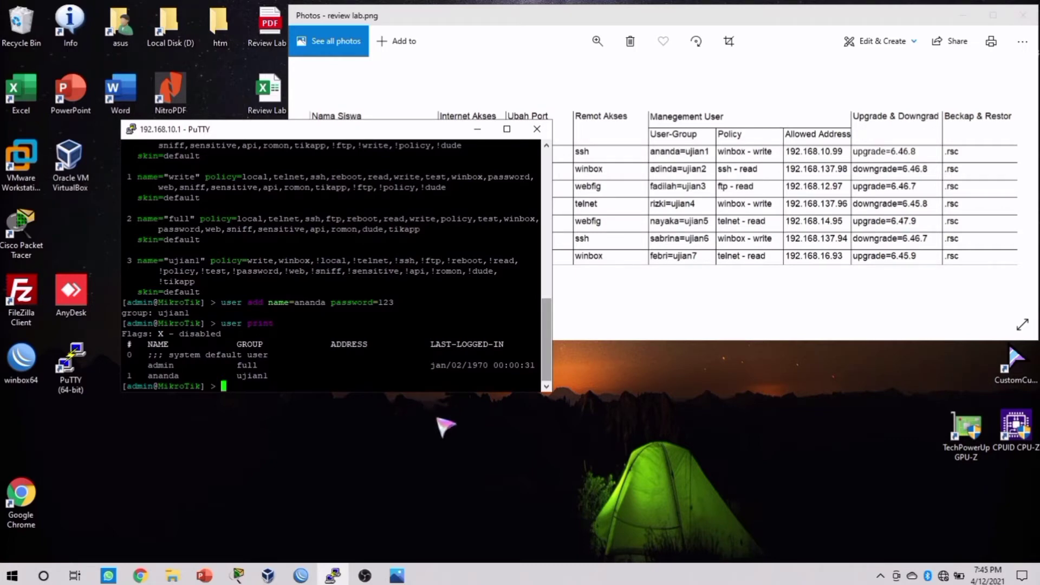
pyautogui.write('system package update ch')
pyautogui.press('Tab')
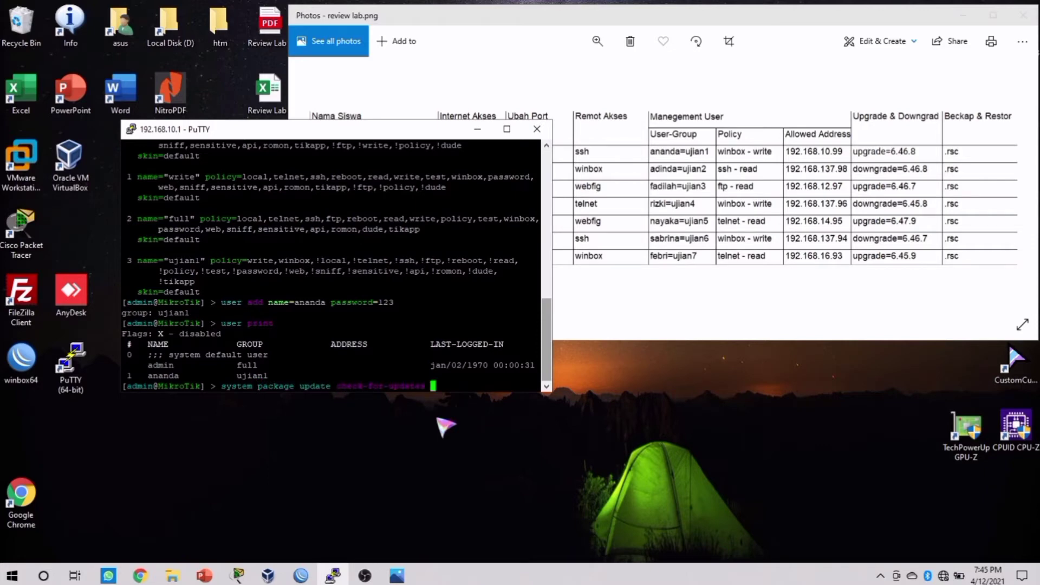
# - Check for RouterOS updates (6.48.1 available over 6.45.9) and print the router's file list
pyautogui.press('Return')
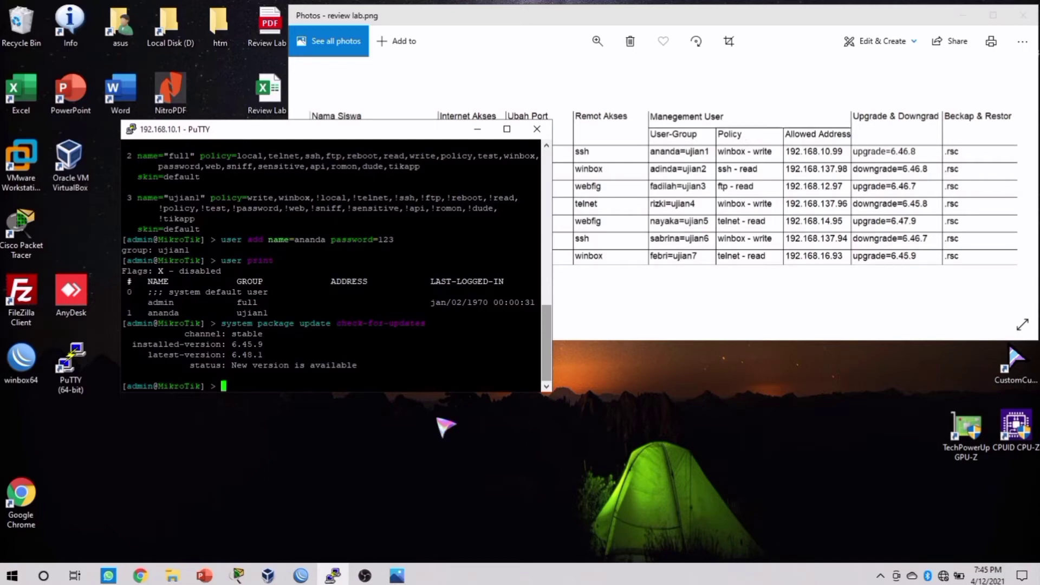
pyautogui.write('file print')
pyautogui.press('Return')
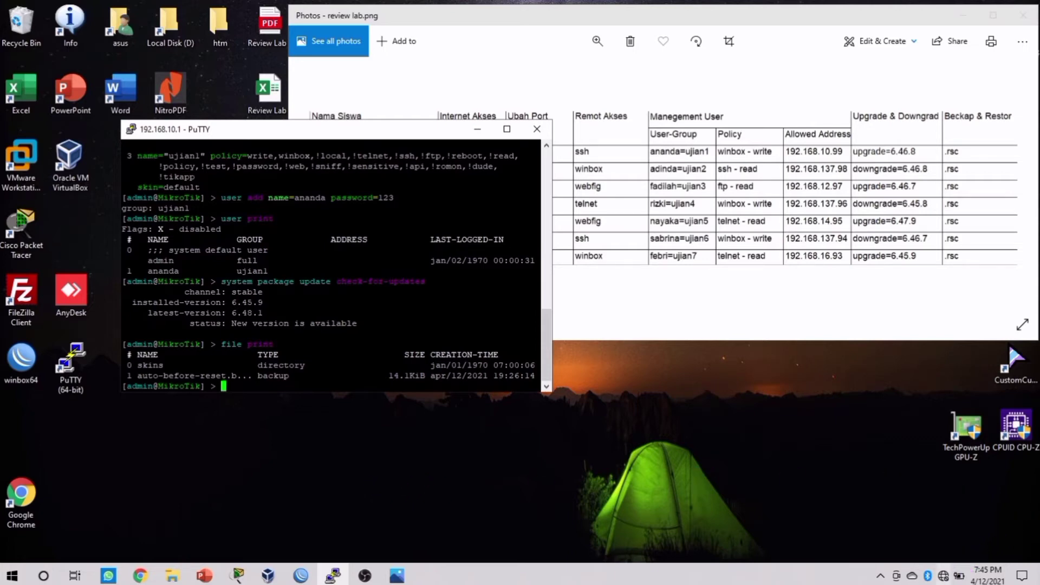
# - Switch Wi-Fi on from the taskbar network panel and close the panel
pyautogui.click(944, 577)
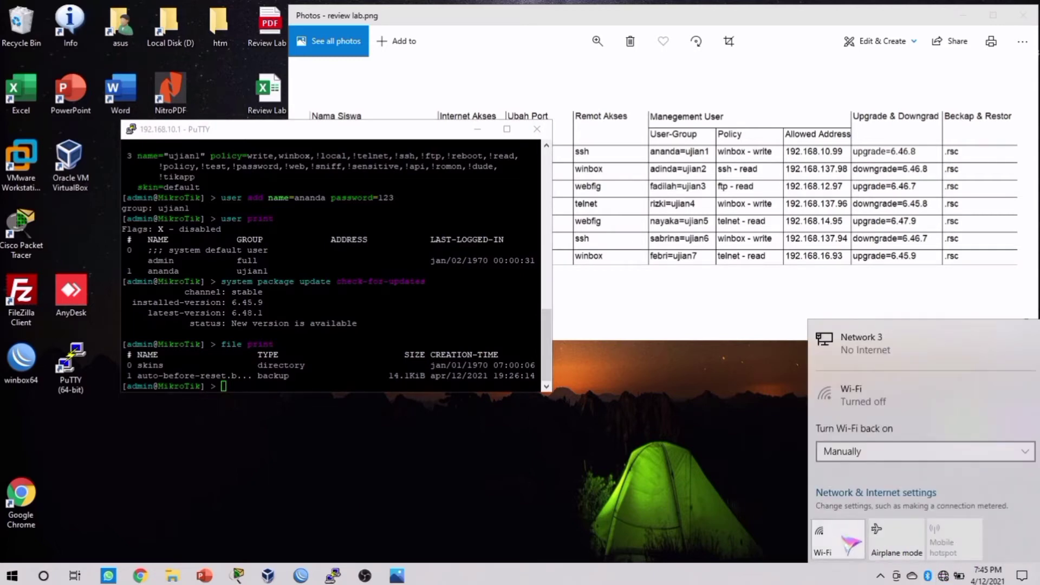
pyautogui.click(843, 537)
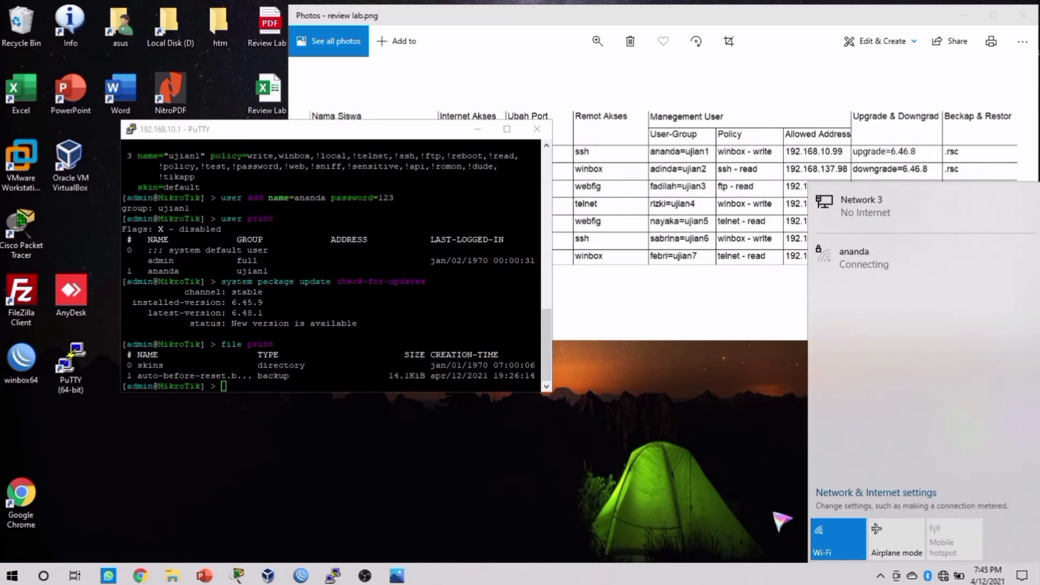
pyautogui.click(773, 512)
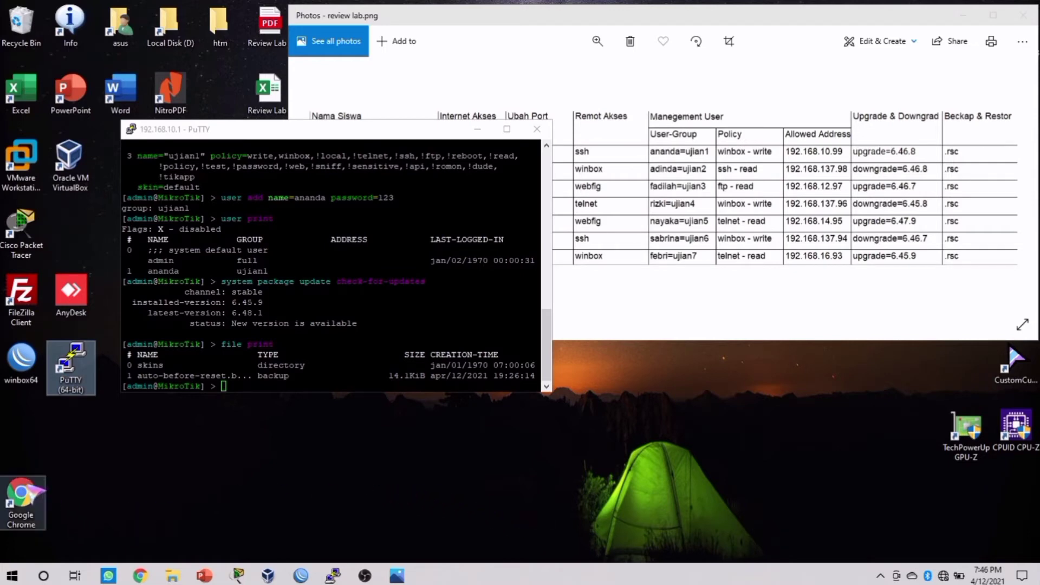
pyautogui.click(22, 501)
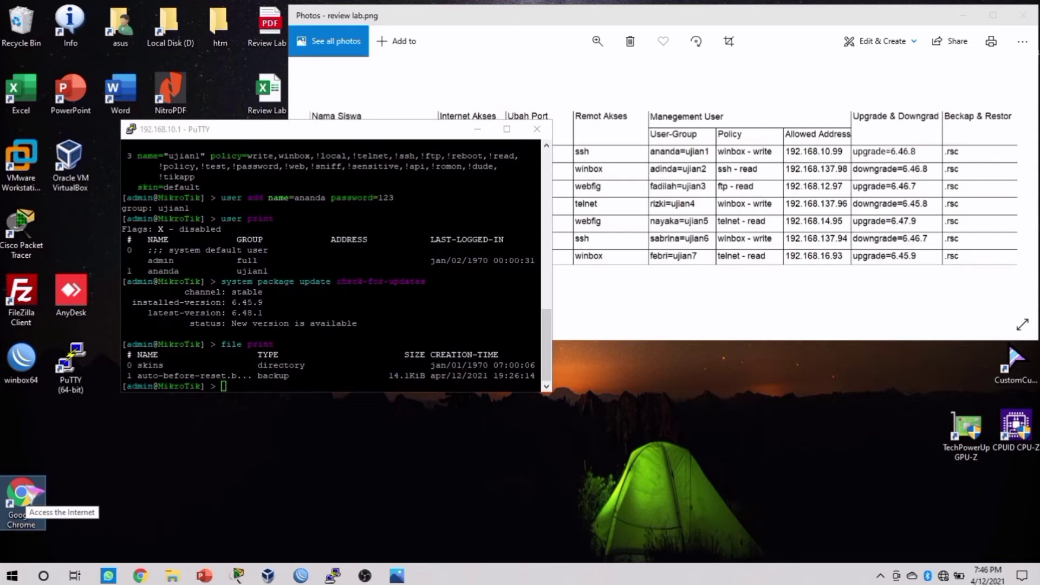
# - Launch Chrome, go to mikrotik.com, and open the Software download archive page
pyautogui.doubleClick(26, 487)
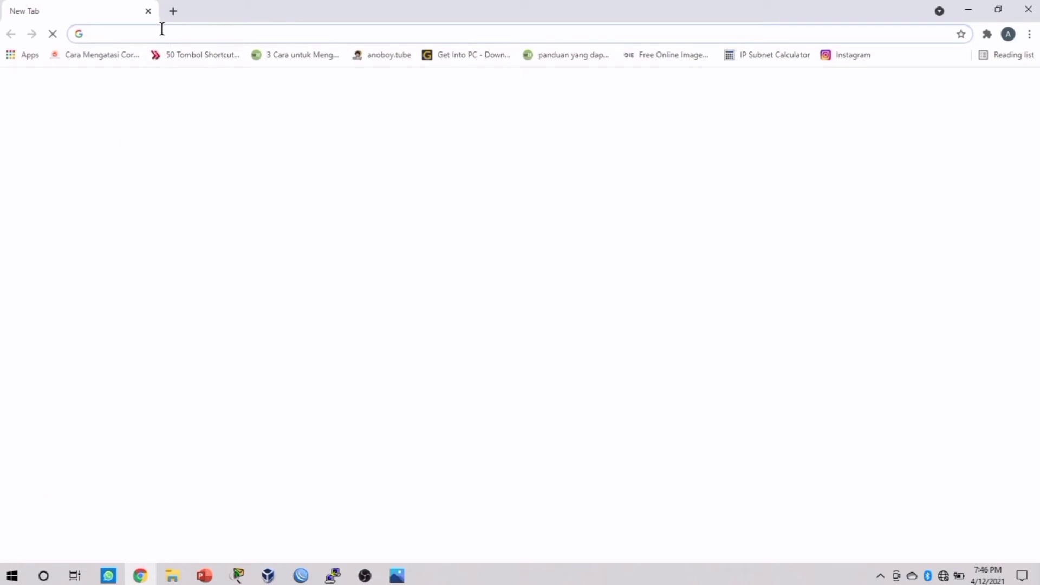
pyautogui.write('mikrotik.com')
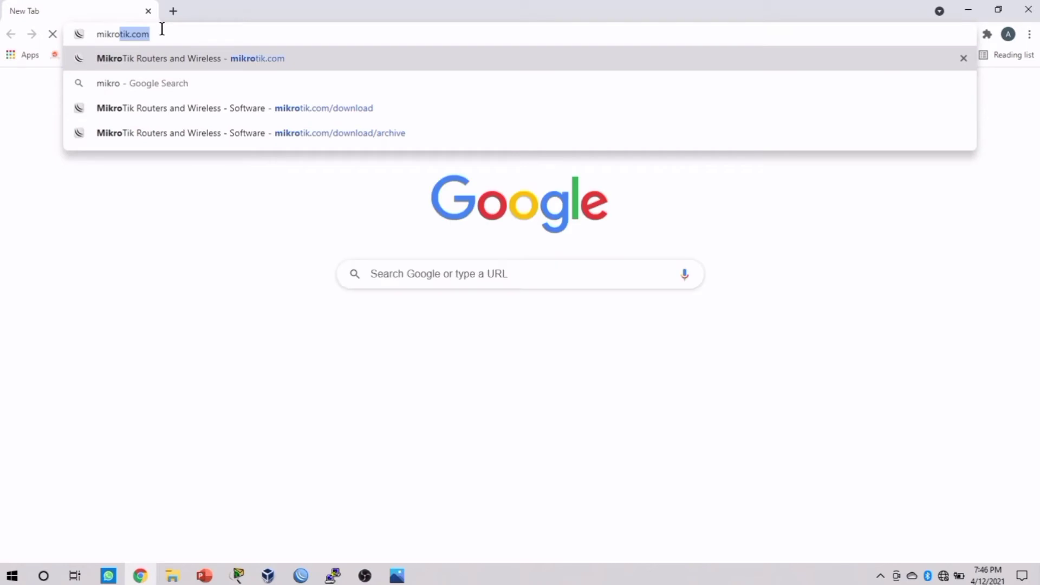
pyautogui.press('Right')
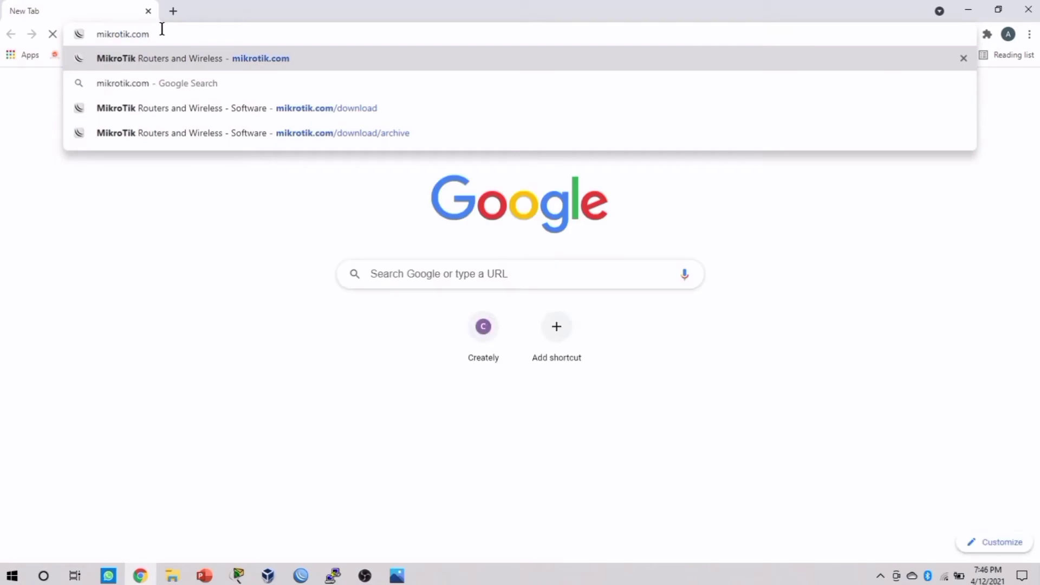
pyautogui.press('Return')
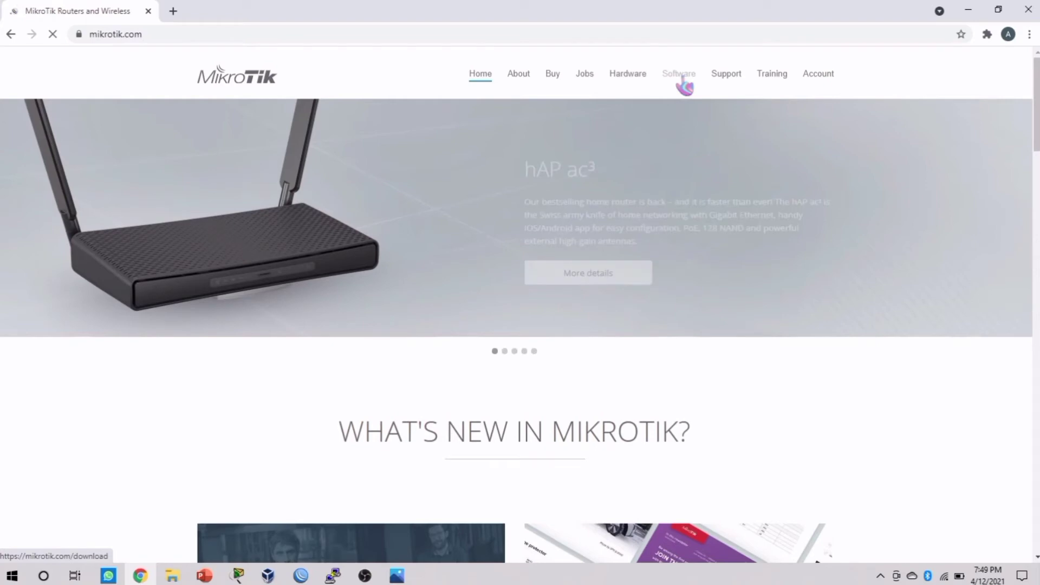
pyautogui.click(682, 77)
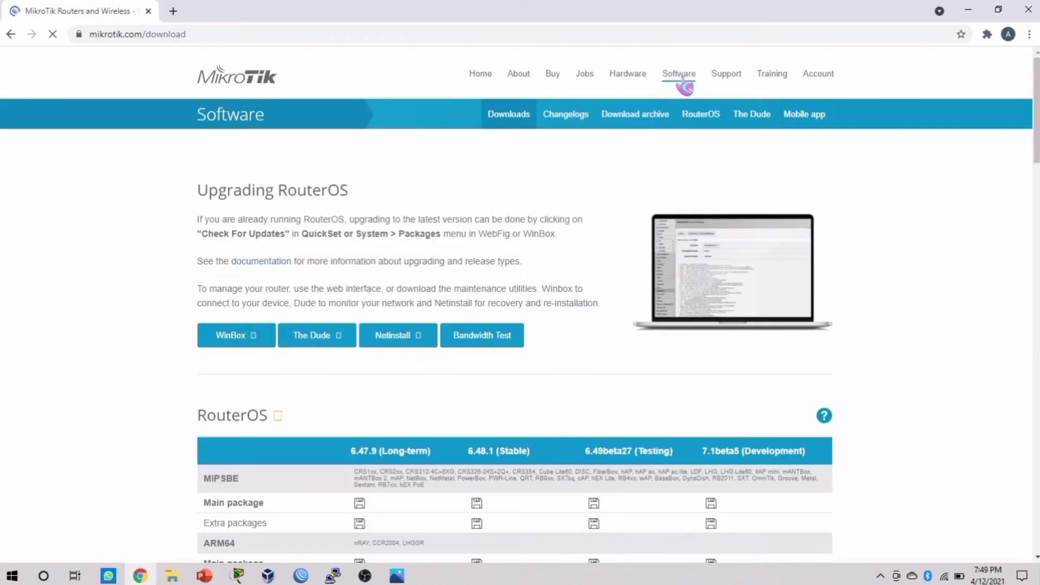
pyautogui.click(656, 130)
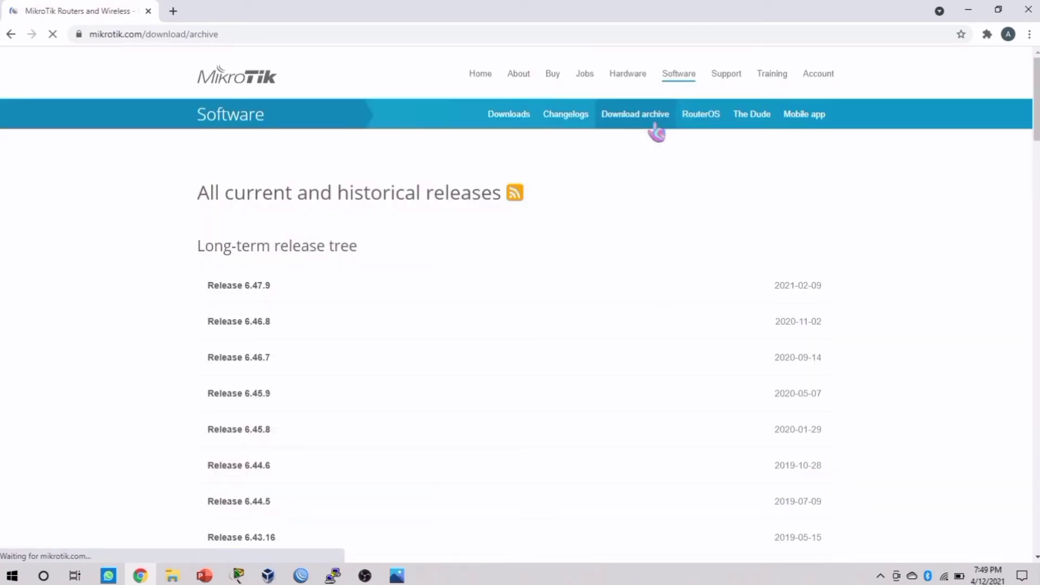
# - Expand Release 6.46.8 in the archive, scroll through its package files, and minimize Chrome
pyautogui.click(262, 327)
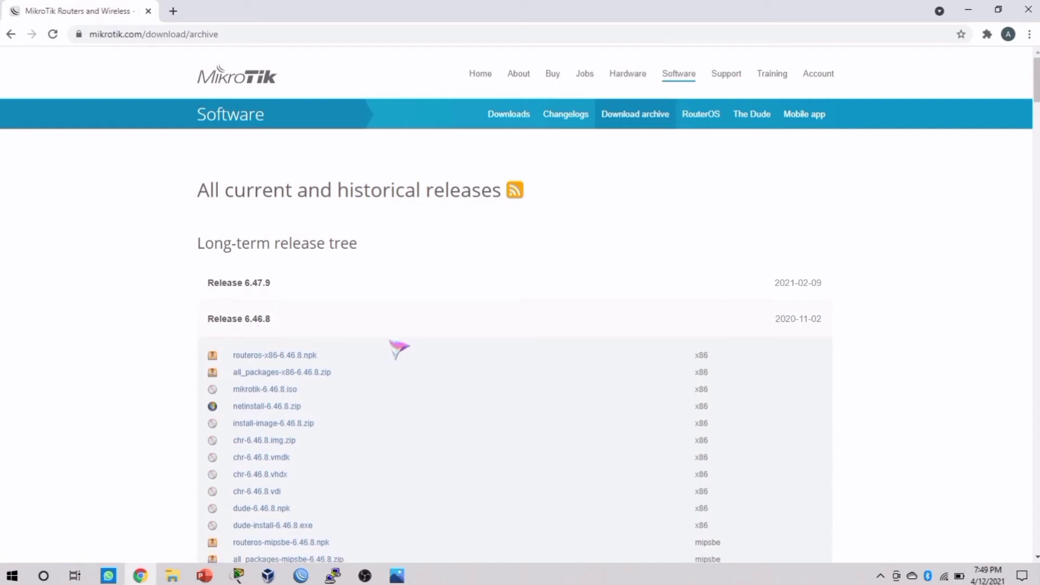
pyautogui.scroll(-2, 399, 349)
pyautogui.scroll(-1, 399, 349)
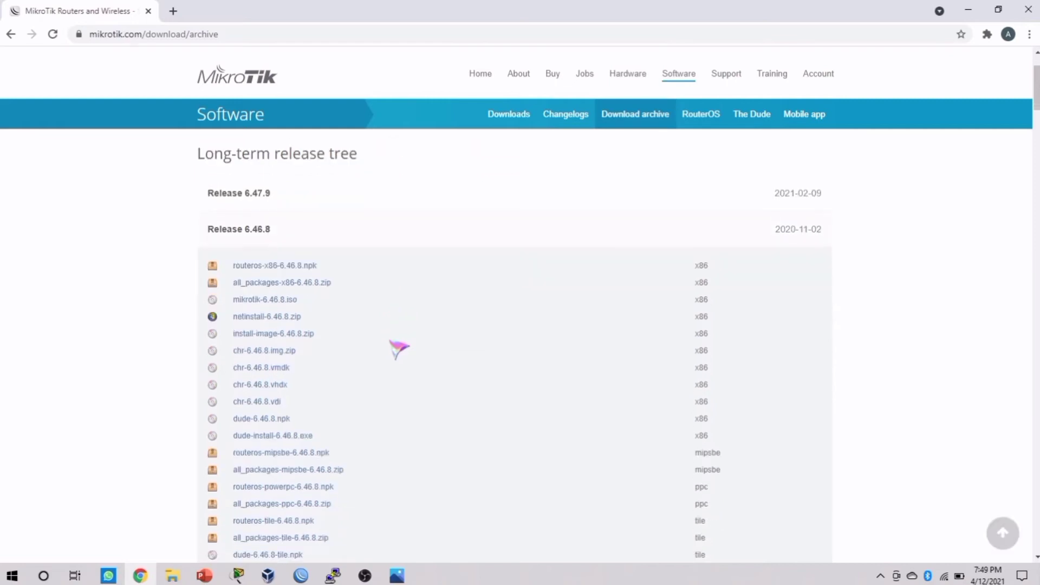
pyautogui.scroll(-1, 398, 348)
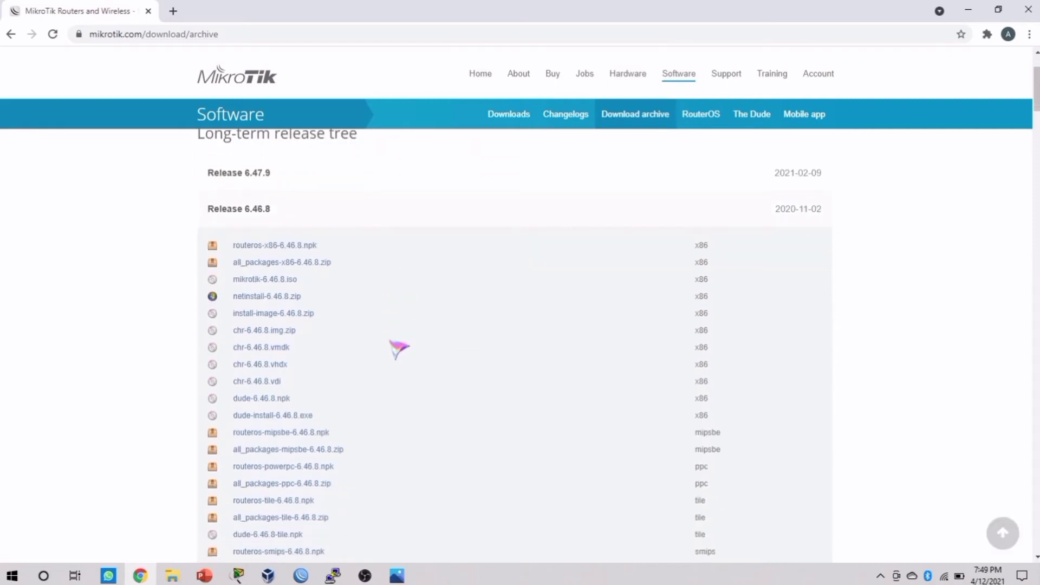
pyautogui.scroll(-1, 398, 348)
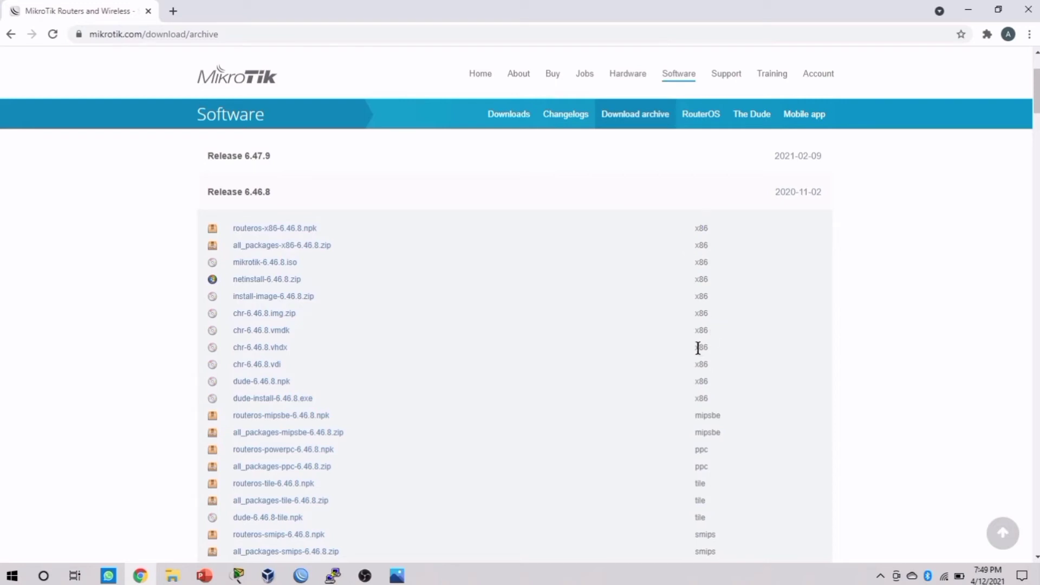
pyautogui.scroll(-1, 635, 350)
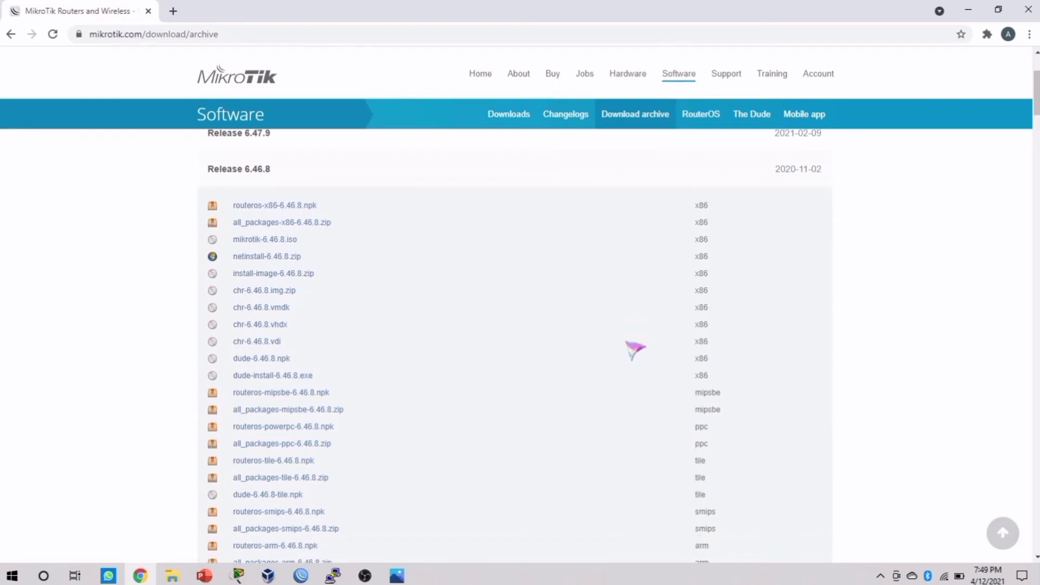
pyautogui.scroll(-1, 634, 349)
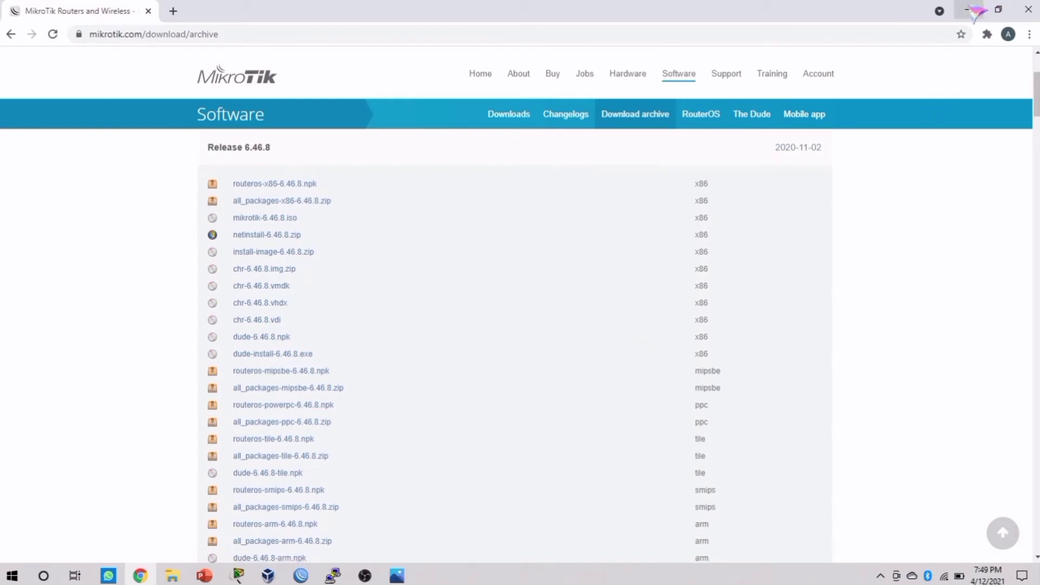
pyautogui.click(968, 9)
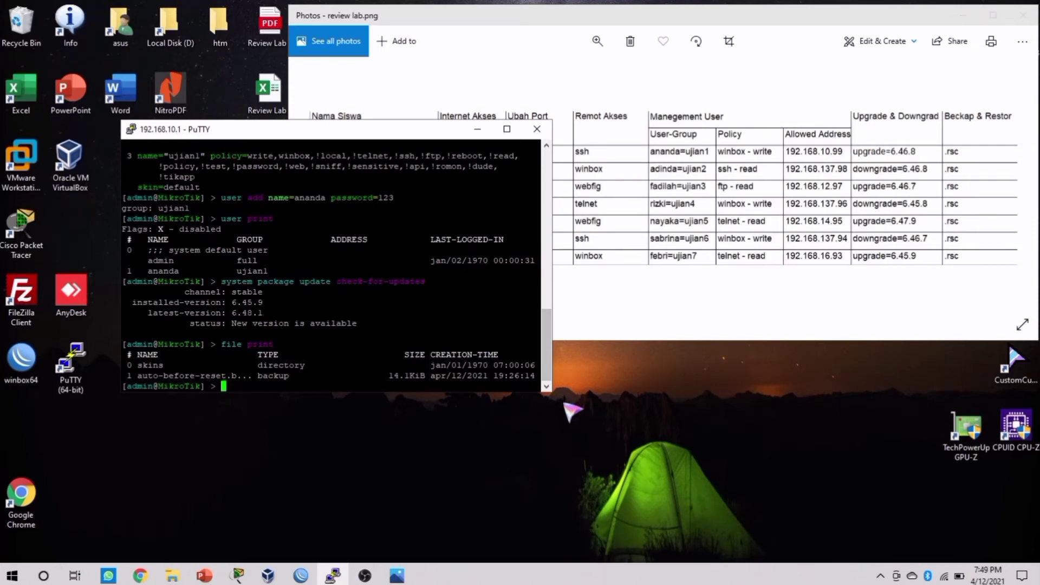
# - Run system resource print, showing RouterOS 6.45.9 on mipsbe RB951Ui-2HnD, then restore Chrome
pyautogui.write('sys')
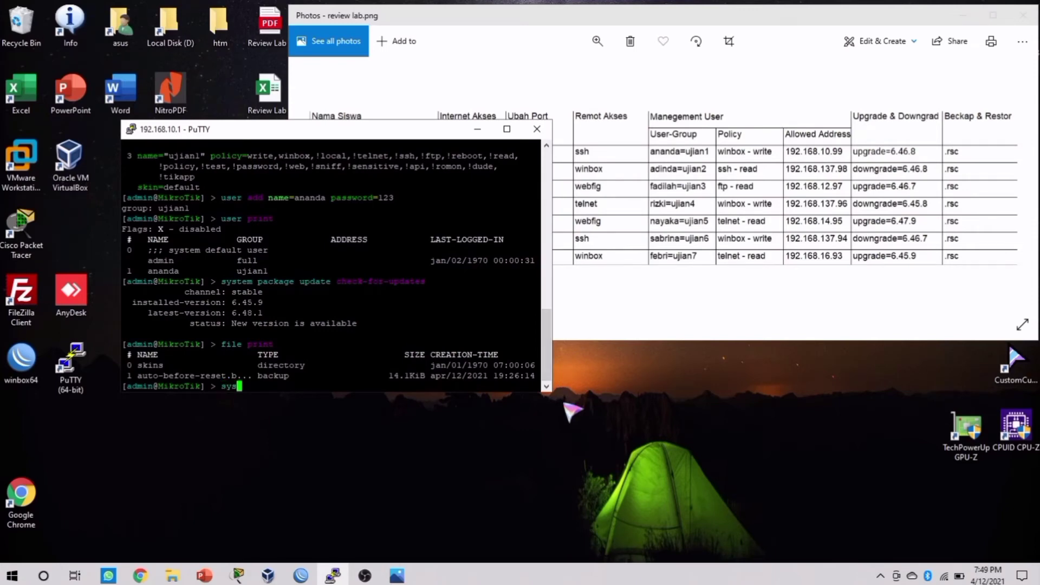
pyautogui.press('Tab')
pyautogui.write('resource print')
pyautogui.press('Return')
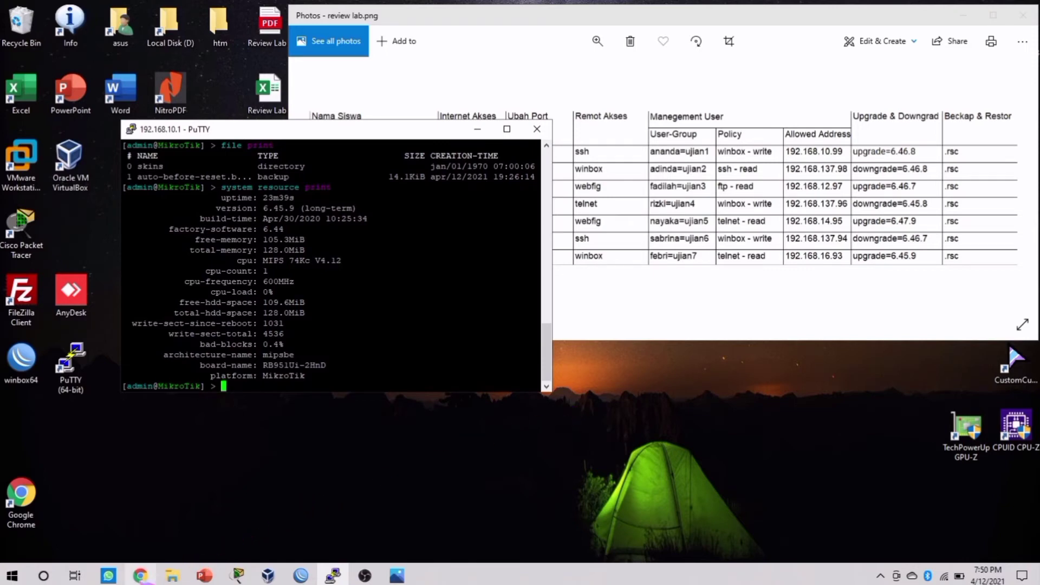
pyautogui.click(141, 576)
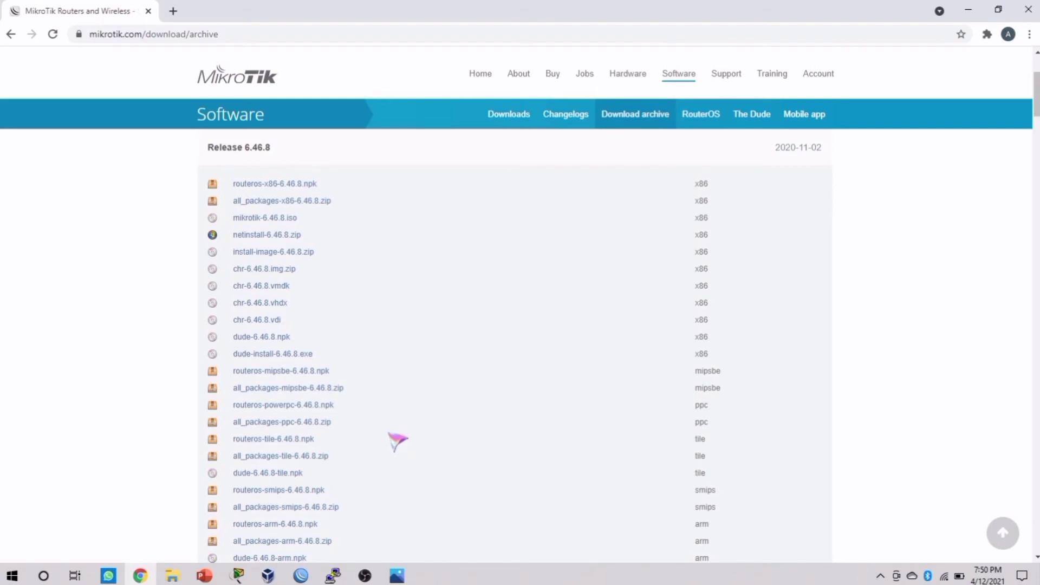
# - Download routeros-mipsbe-6.46.8.npk, copy its link address, and minimize Chrome
pyautogui.click(324, 374)
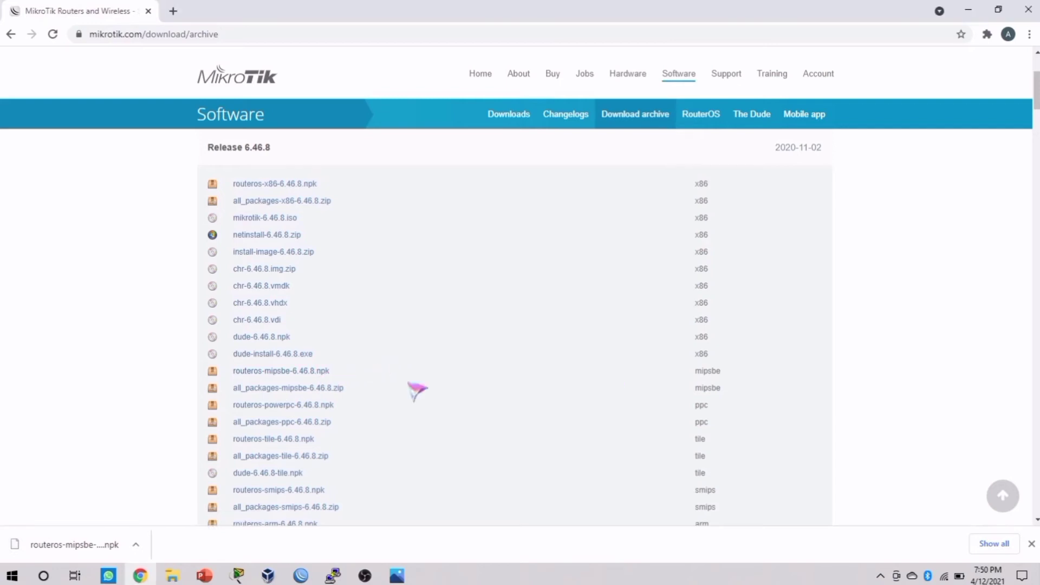
pyautogui.rightClick(321, 371)
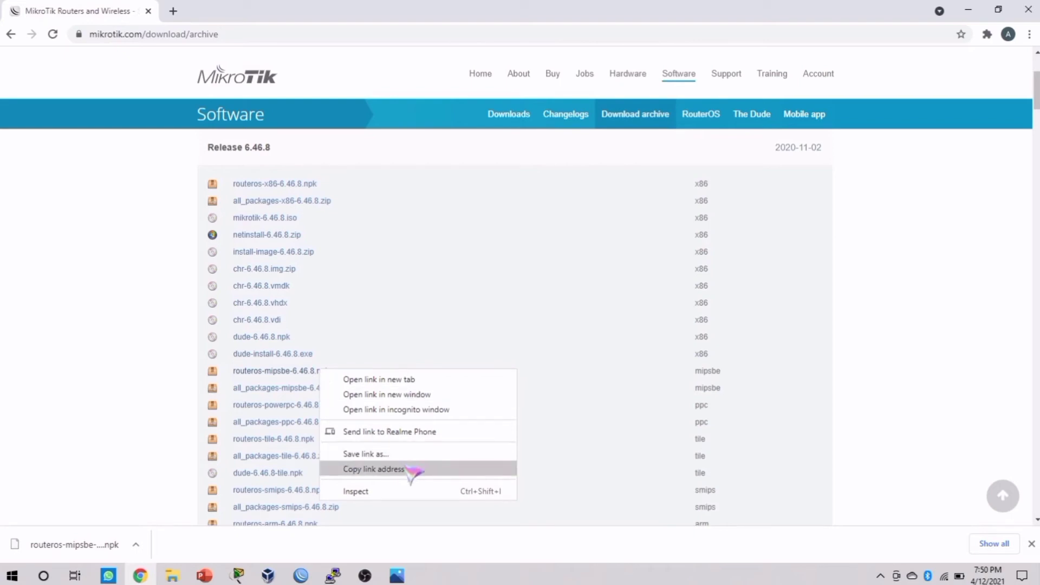
pyautogui.click(415, 470)
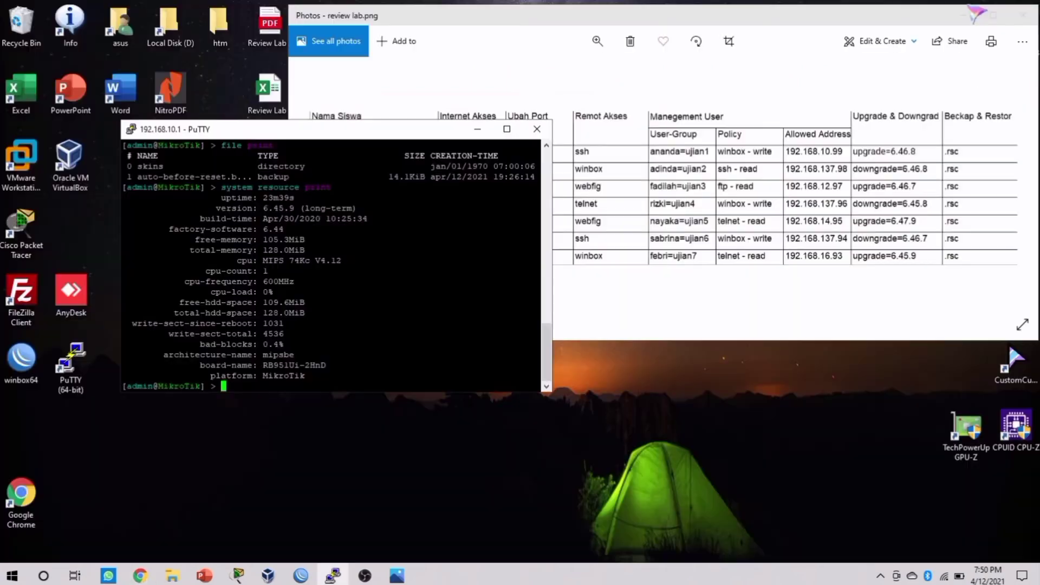
pyautogui.click(968, 9)
# - Fetch routeros-mipsbe-6.46.8.npk onto the router with tool fetch from the pasted download link (11563 KiB)
pyautogui.write('tool ')
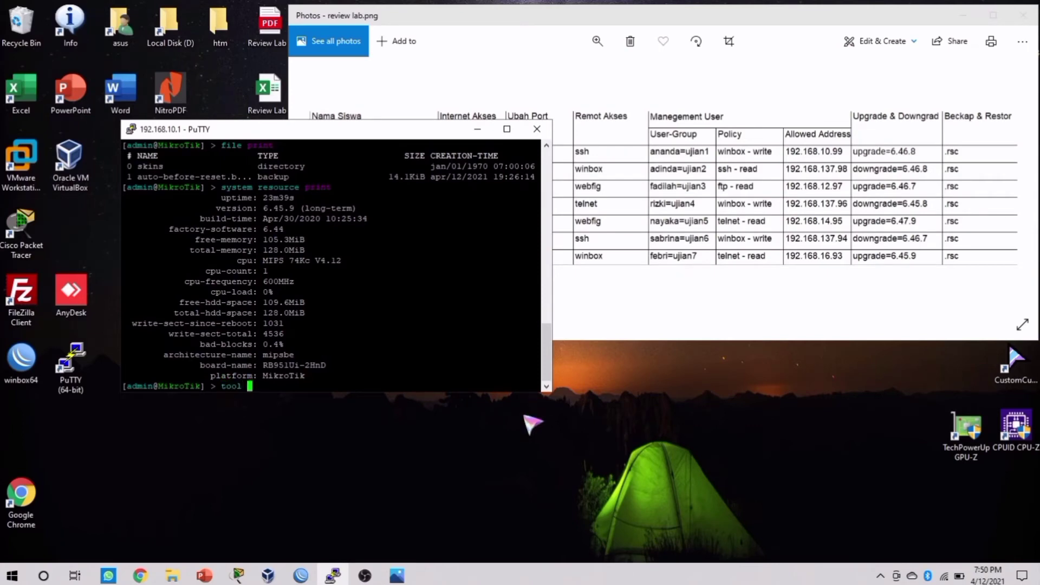
pyautogui.write('fetch url=""')
pyautogui.press('Left')
pyautogui.press('shift+Insert')
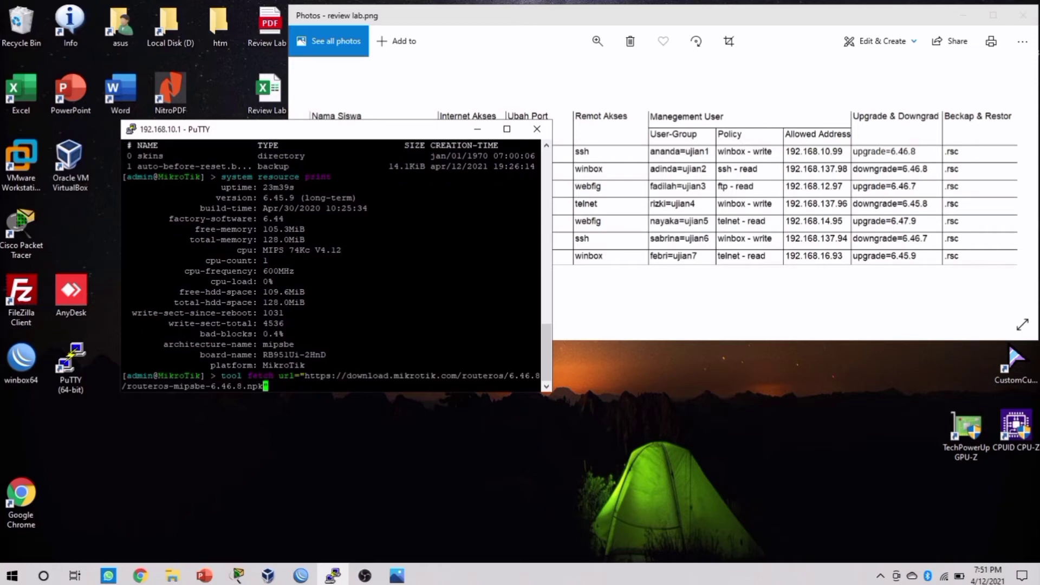
pyautogui.press('Right')
pyautogui.press('Return')
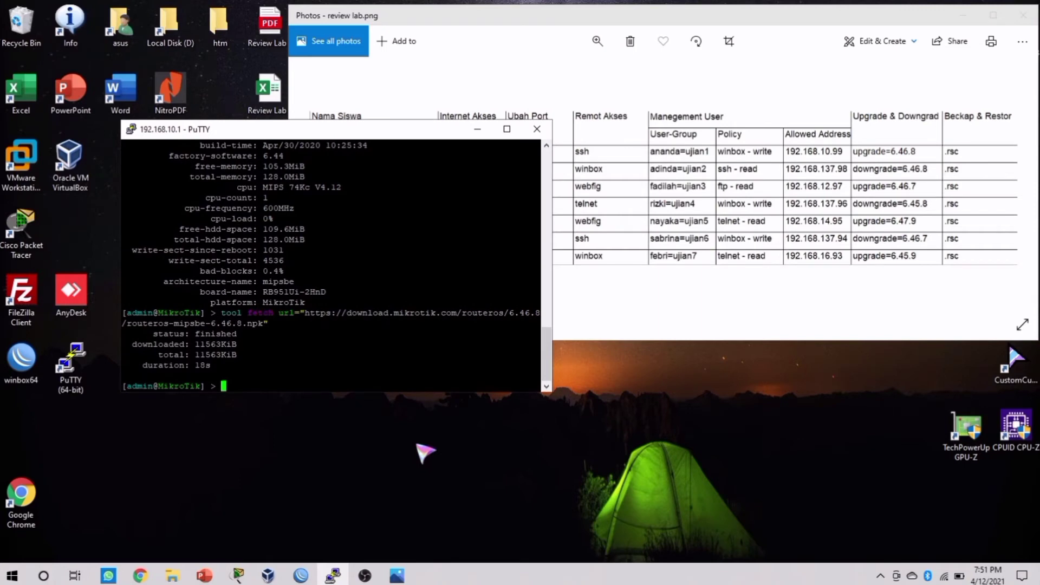
pyautogui.write('system reboot')
# - Reboot the router with confirmation y, then dismiss the disconnect error and close PuTTY
pyautogui.press('Return')
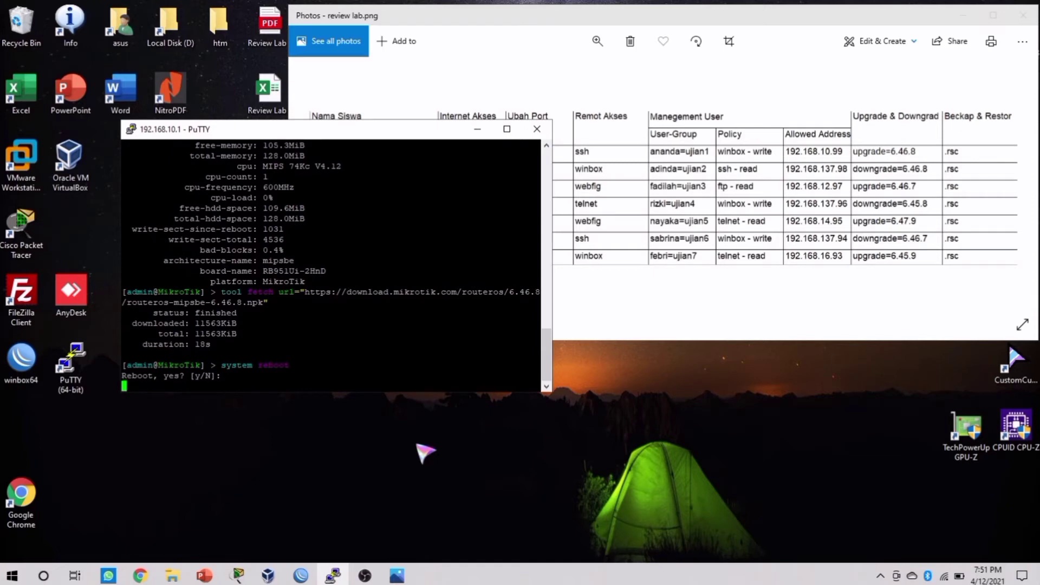
pyautogui.write('y')
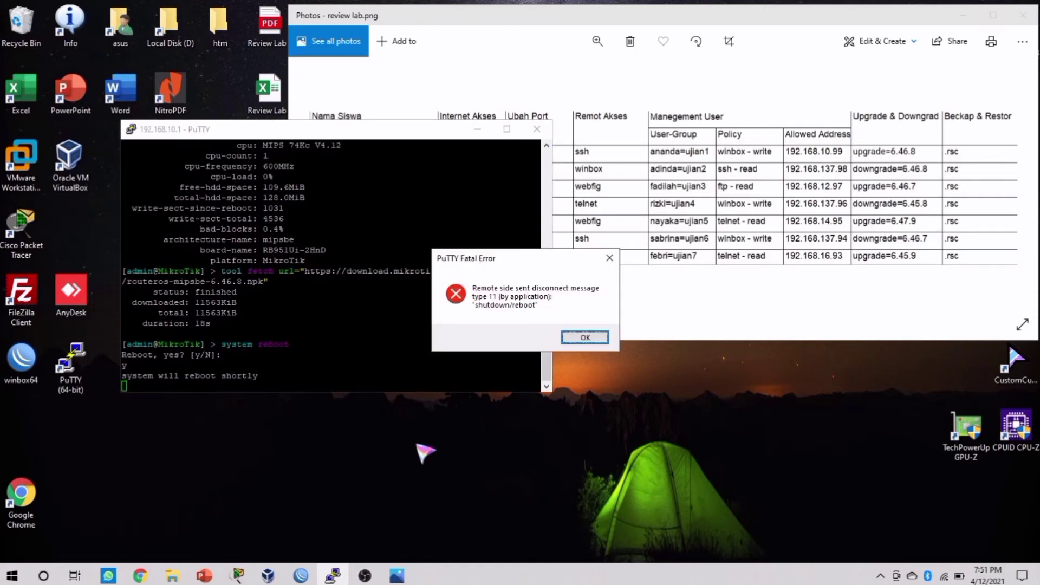
pyautogui.press('Return')
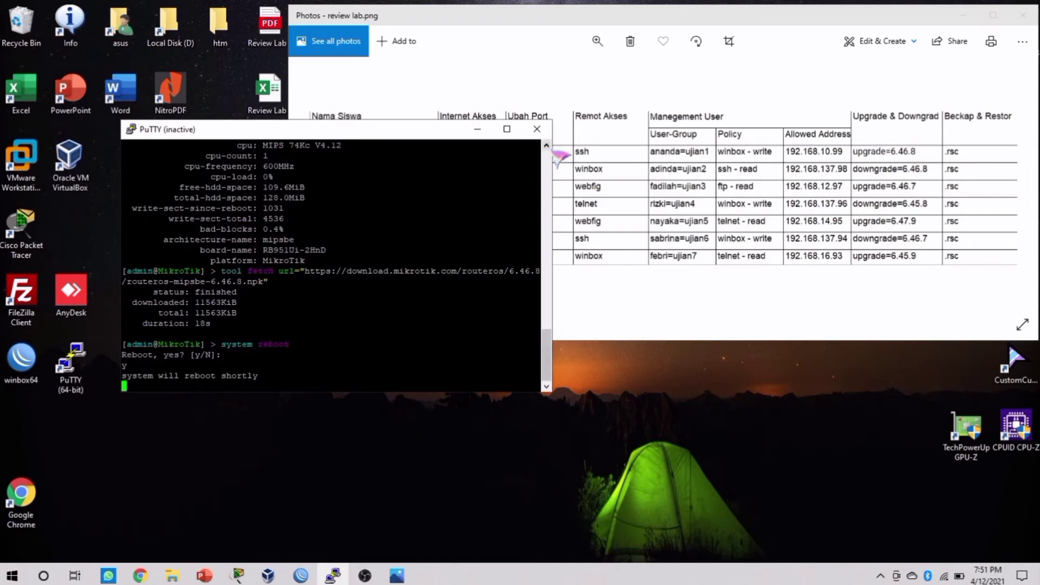
pyautogui.click(539, 130)
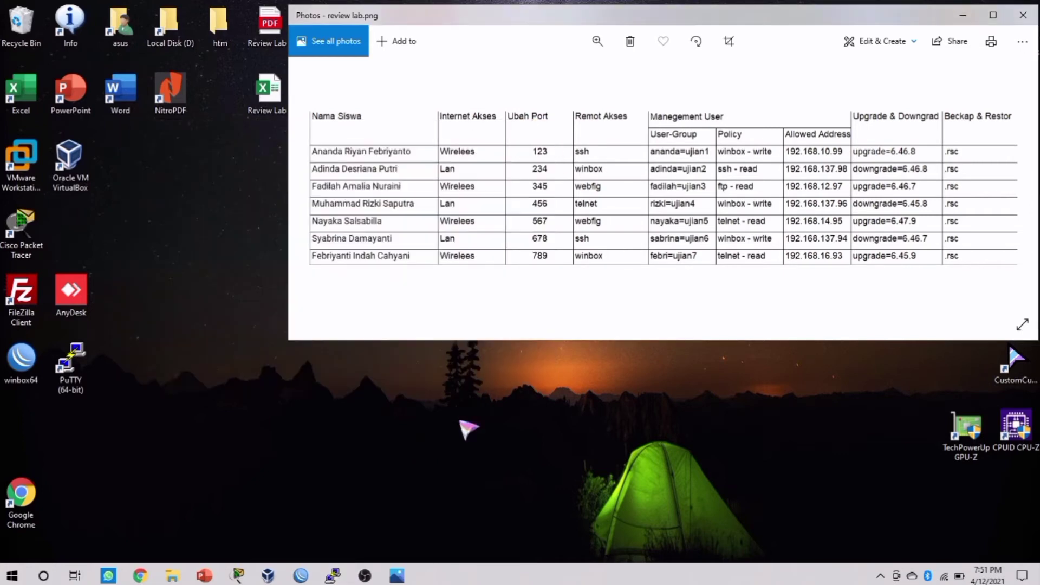
# - Start a new PuTTY SSH session to 192.168.10.1 on port 123
pyautogui.doubleClick(95, 380)
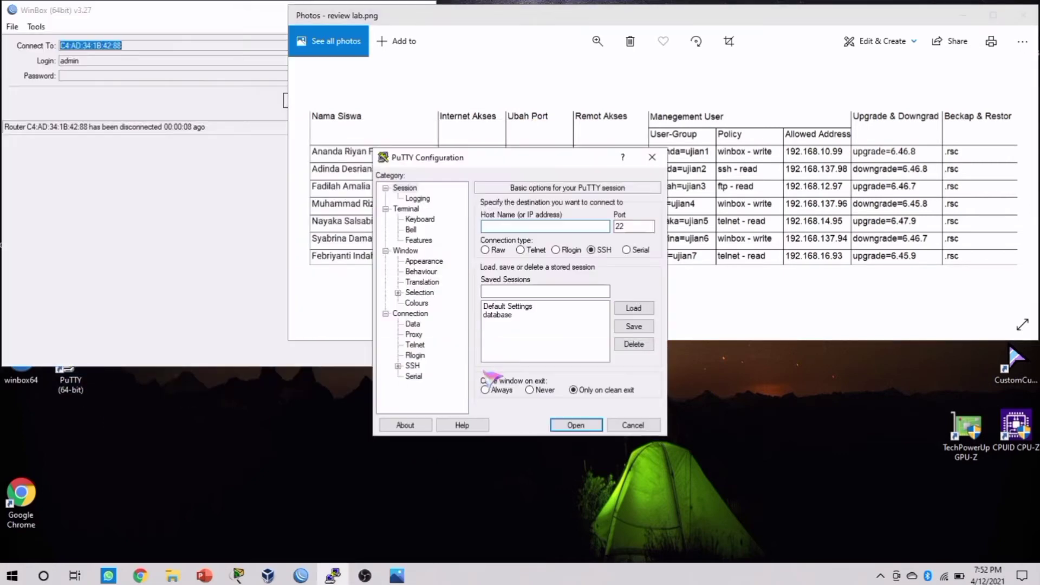
pyautogui.write('192.168.10.1')
pyautogui.press('Tab')
pyautogui.write('123')
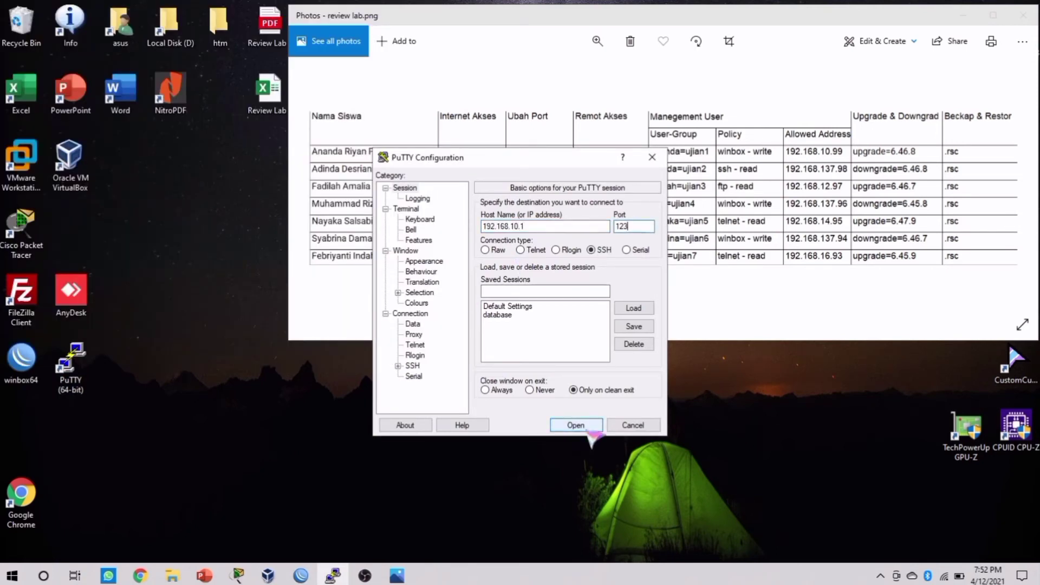
pyautogui.click(588, 428)
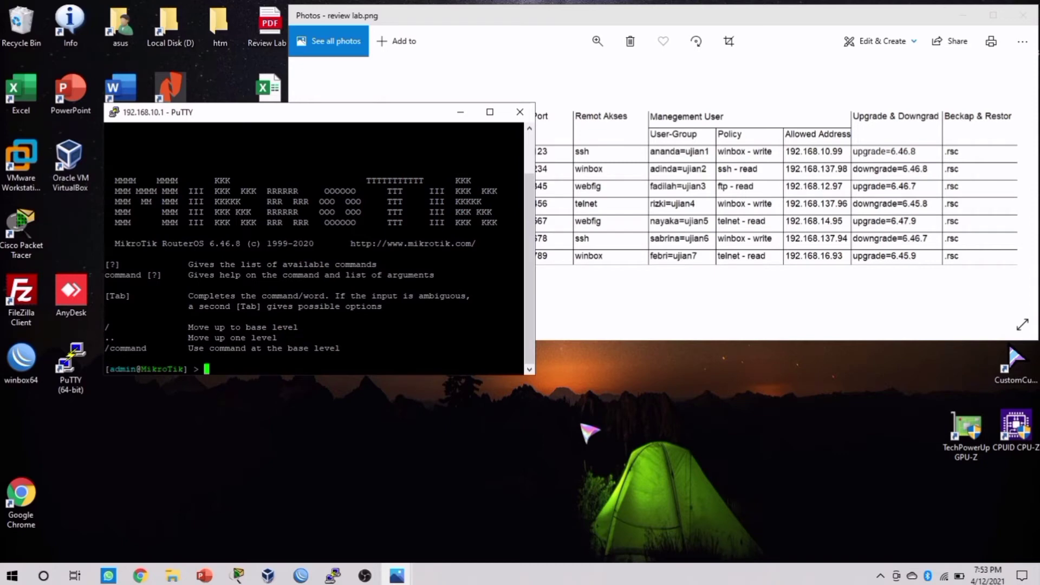
# - Check package updates to confirm RouterOS 6.46.8 and list the router's IP addresses
pyautogui.write('system package update ')
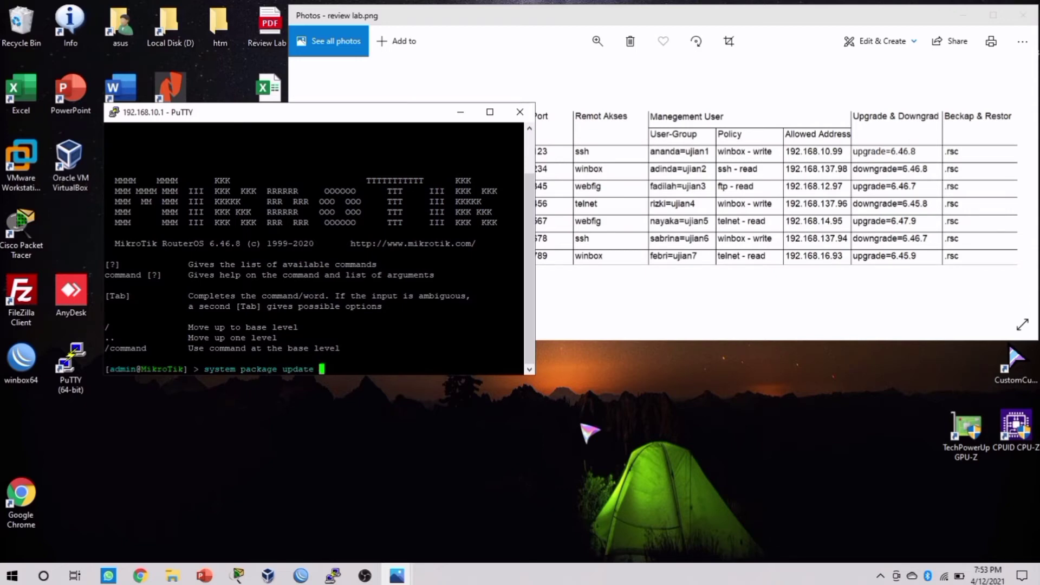
pyautogui.write('che')
pyautogui.press('Tab')
pyautogui.press('Return')
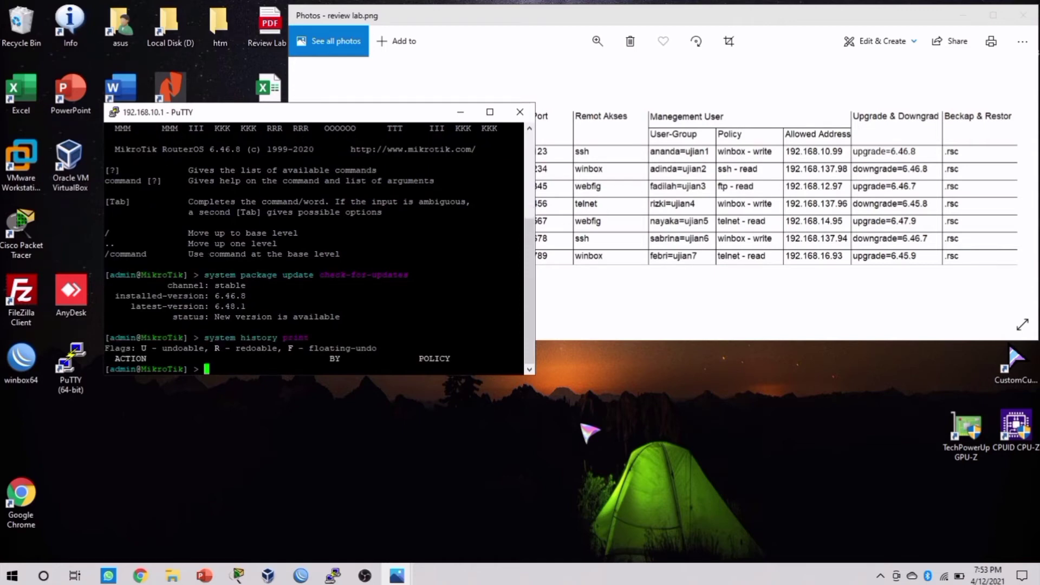
pyautogui.write('ip address print')
pyautogui.press('Return')
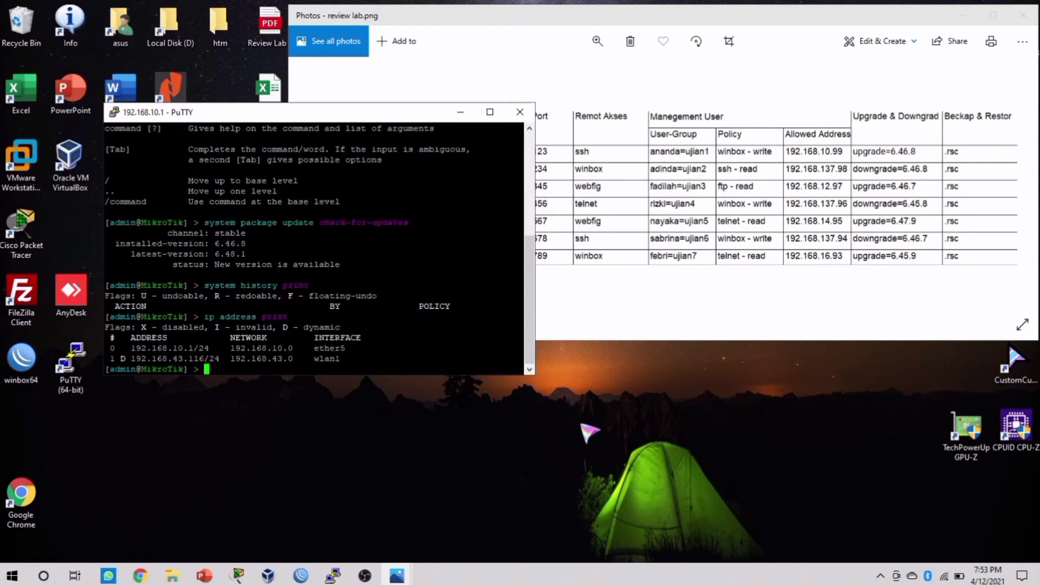
# - Set the router identity to Nanda_Server, export the configuration to nanda, and list files to confirm nanda.rsc
pyautogui.write('system identity set name=')
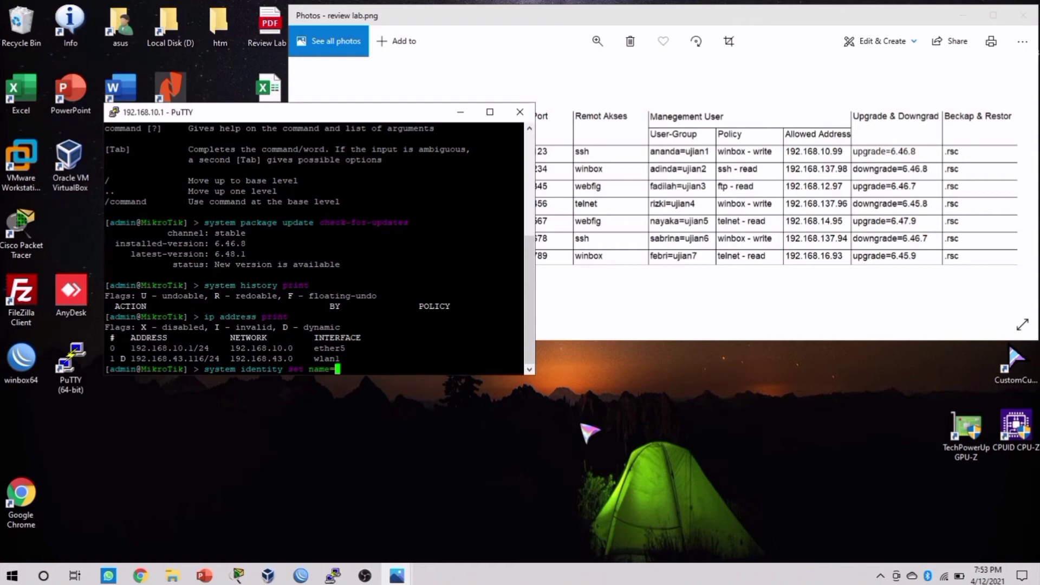
pyautogui.write('Nanda_Server')
pyautogui.press('Return')
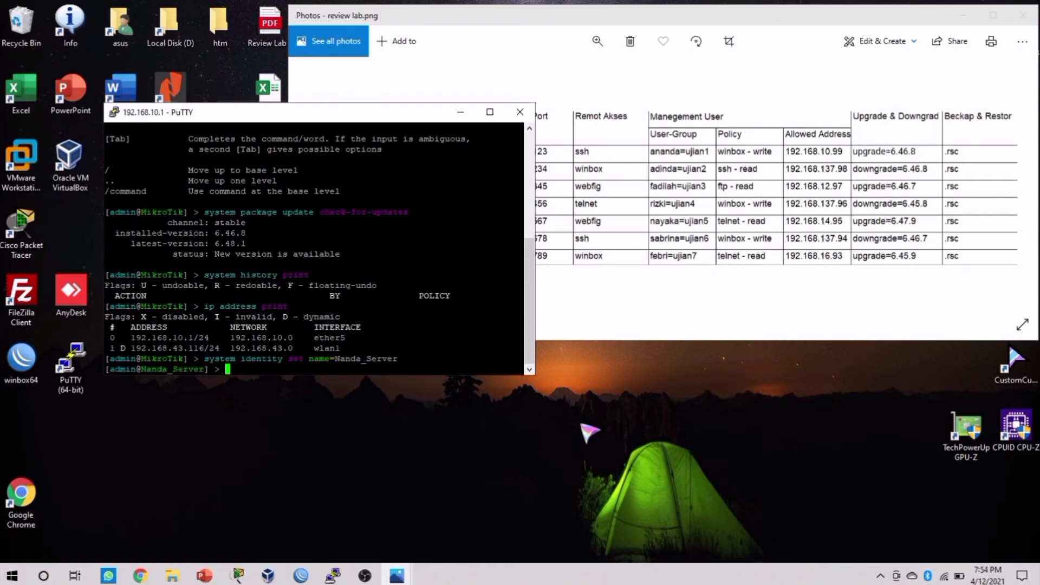
pyautogui.write('export file=nanda')
pyautogui.press('Return')
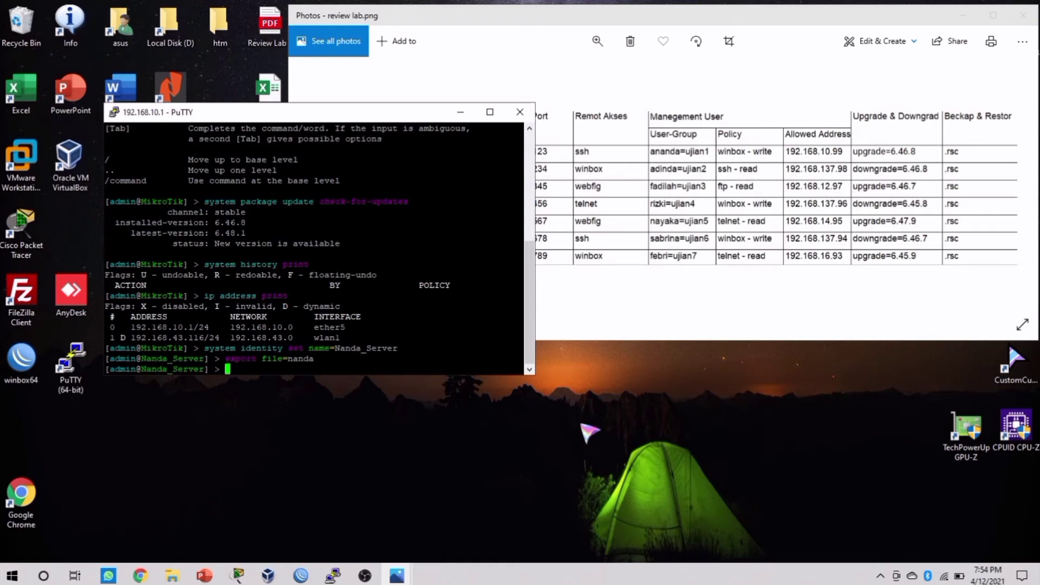
pyautogui.write('file print')
pyautogui.press('Return')
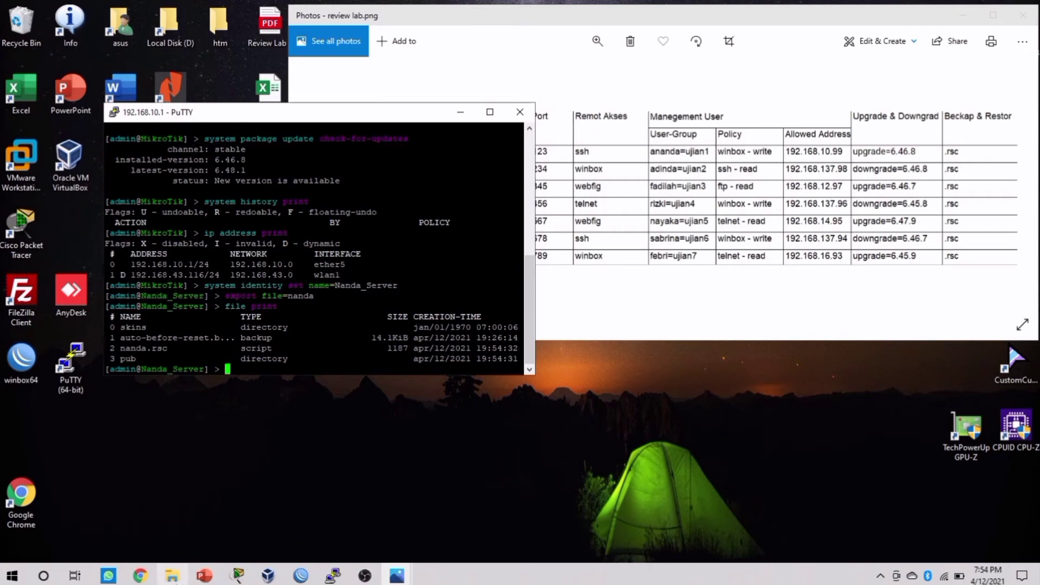
# - Run system reset-configuration no-defaults=yes, confirm with y, and close the disconnected PuTTY session
pyautogui.click(173, 576)
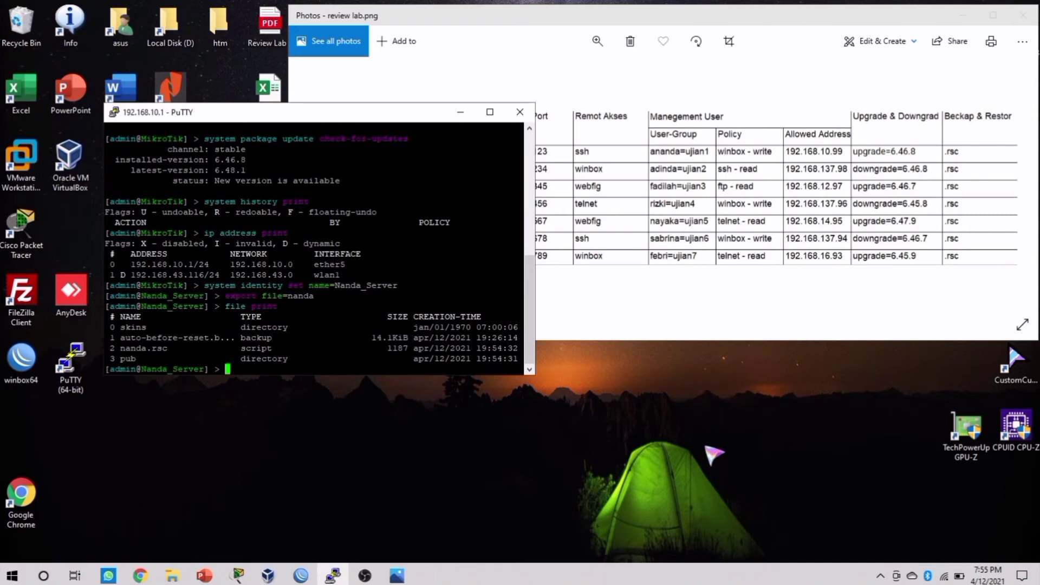
pyautogui.write('system rese')
pyautogui.press('Tab')
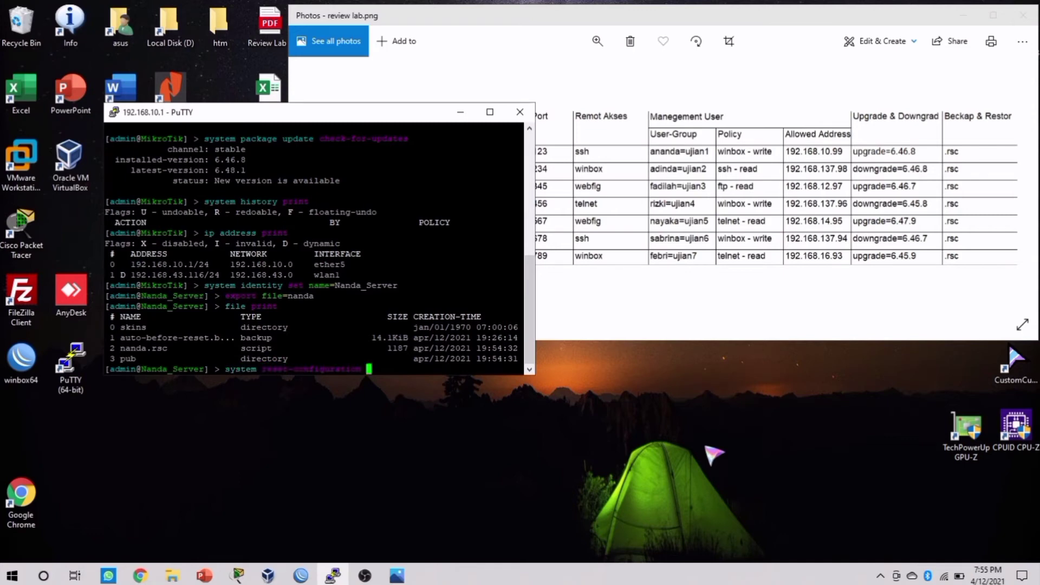
pyautogui.write('n')
pyautogui.press('Tab')
pyautogui.write('yes')
pyautogui.press('Return')
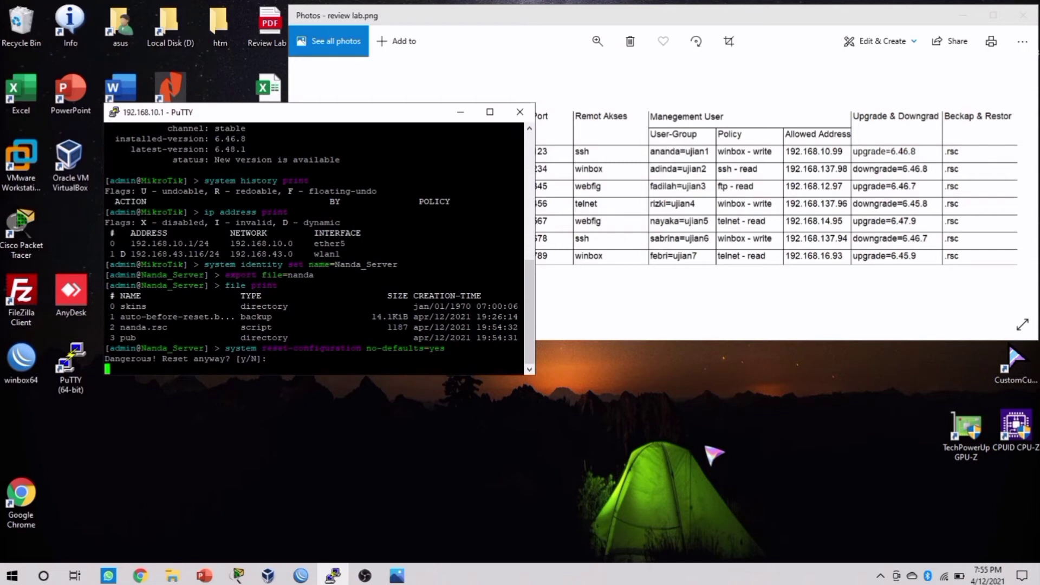
pyautogui.write('y')
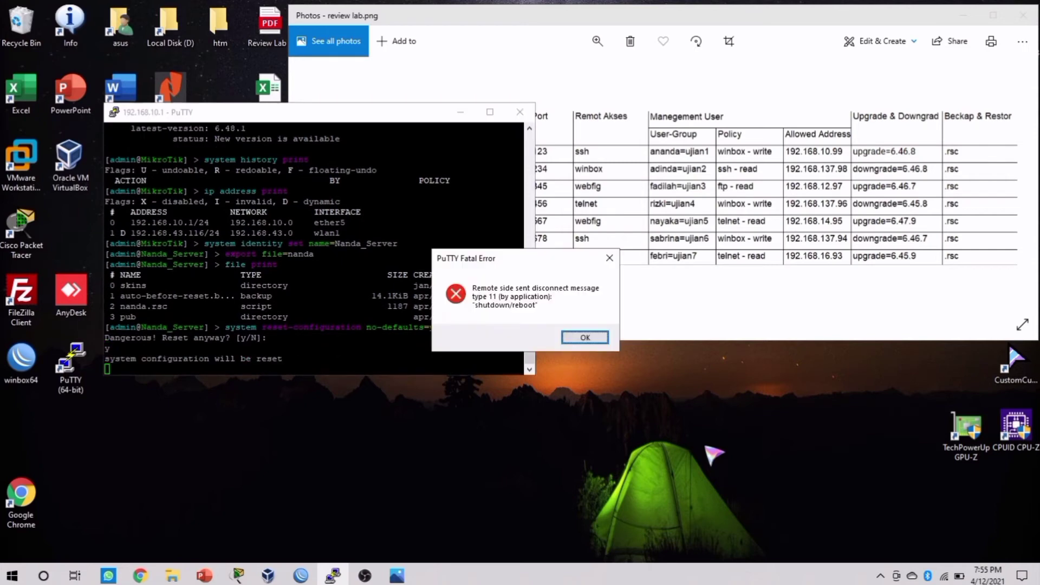
pyautogui.press('Return')
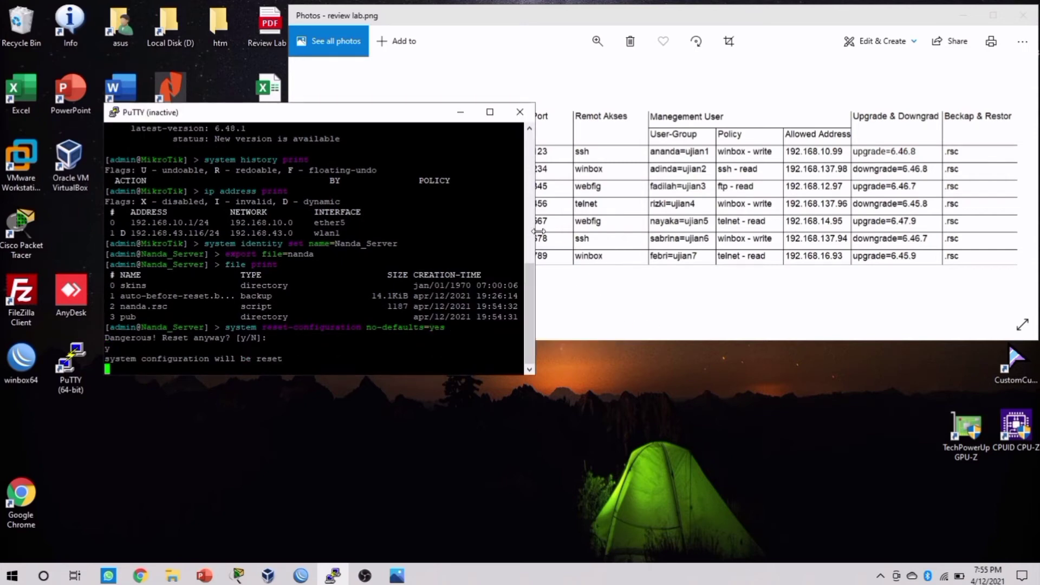
pyautogui.click(520, 113)
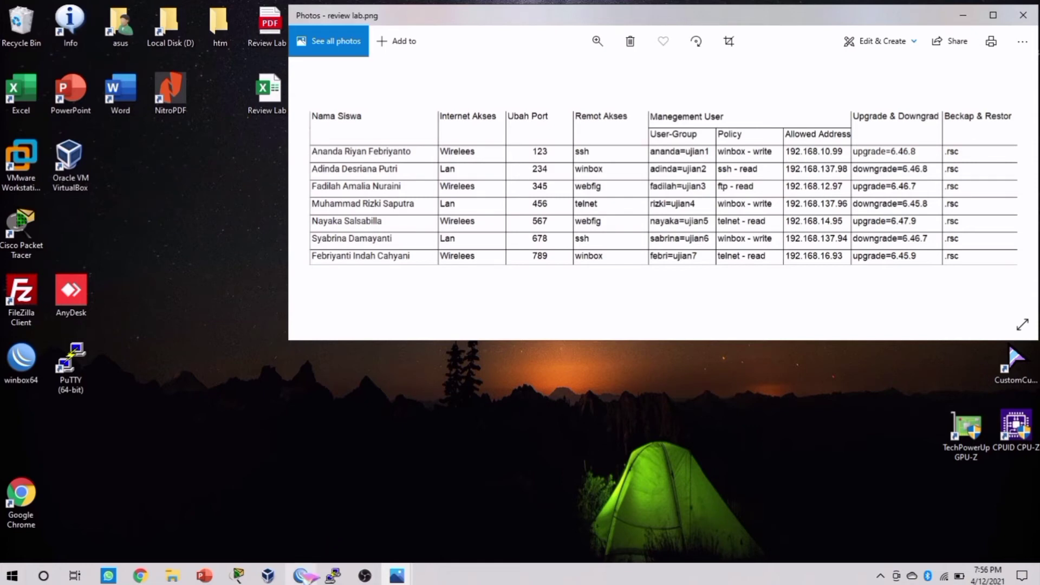
# - Reconnect WinBox to the reset router and list its IP addresses
pyautogui.click(303, 575)
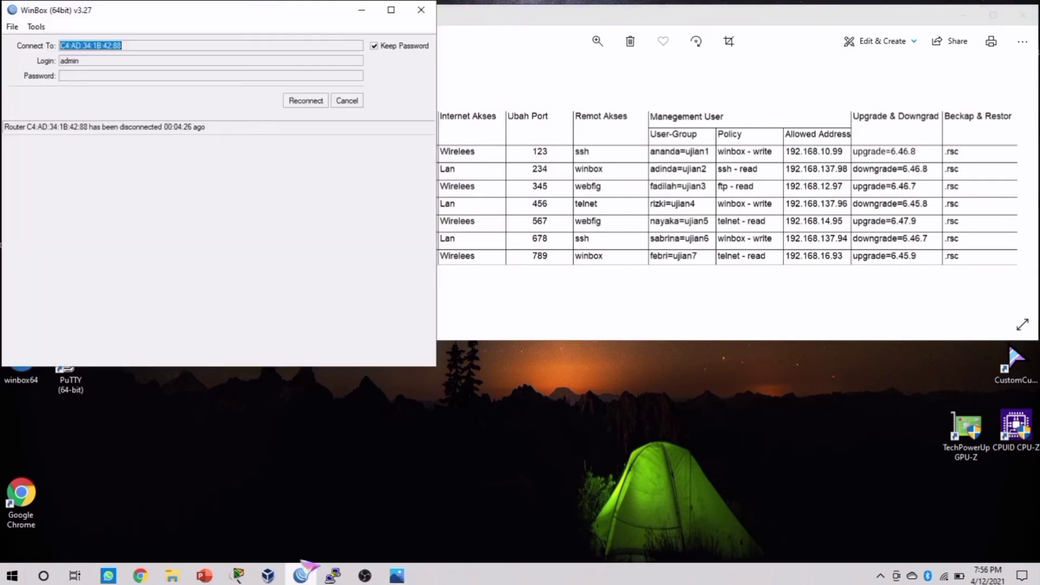
pyautogui.click(319, 101)
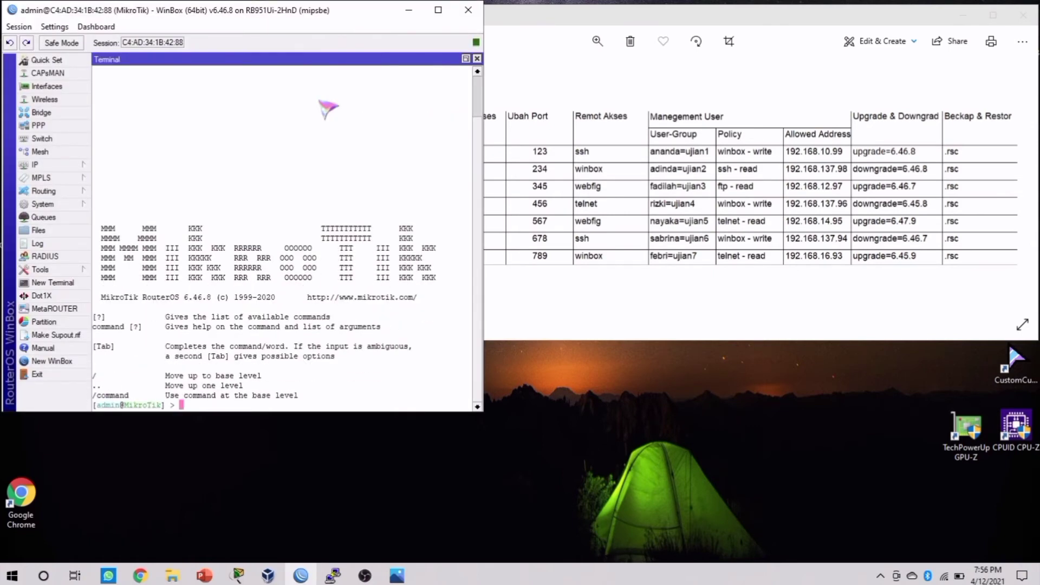
pyautogui.write('ip address print')
pyautogui.press('Return')
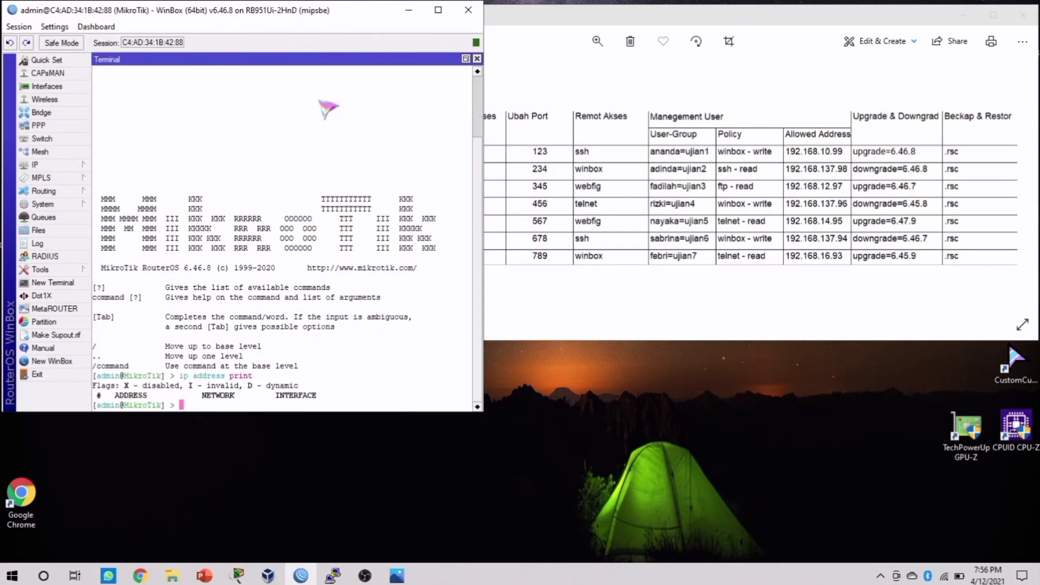
# - Import nanda.rsc in the Terminal, confirm both IP addresses are restored, and minimize WinBox
pyautogui.write('import file')
pyautogui.press('Tab')
pyautogui.write('nanda.rsc')
pyautogui.press('Return')
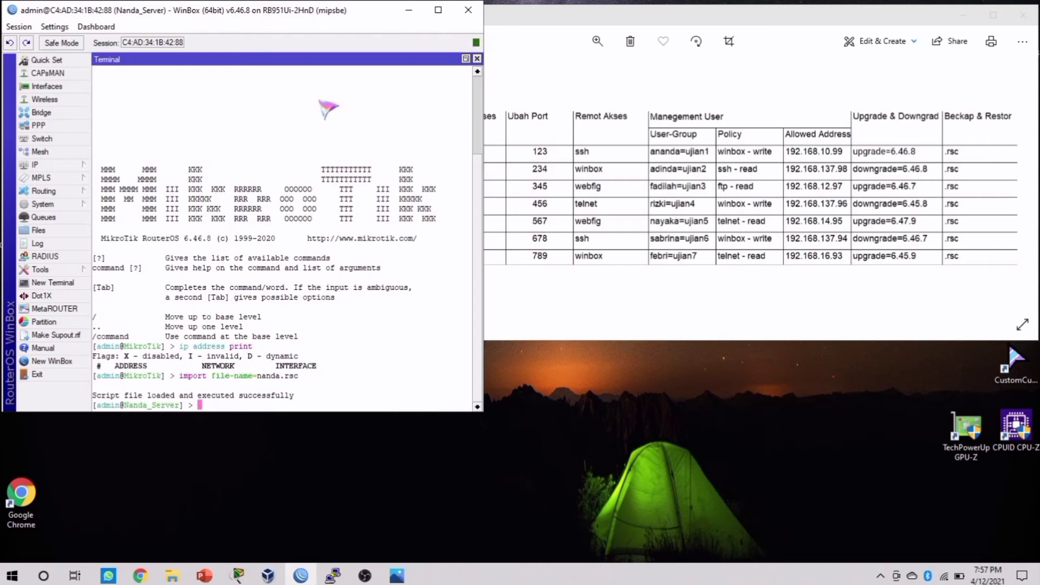
pyautogui.write('ip address print')
pyautogui.press('Return')
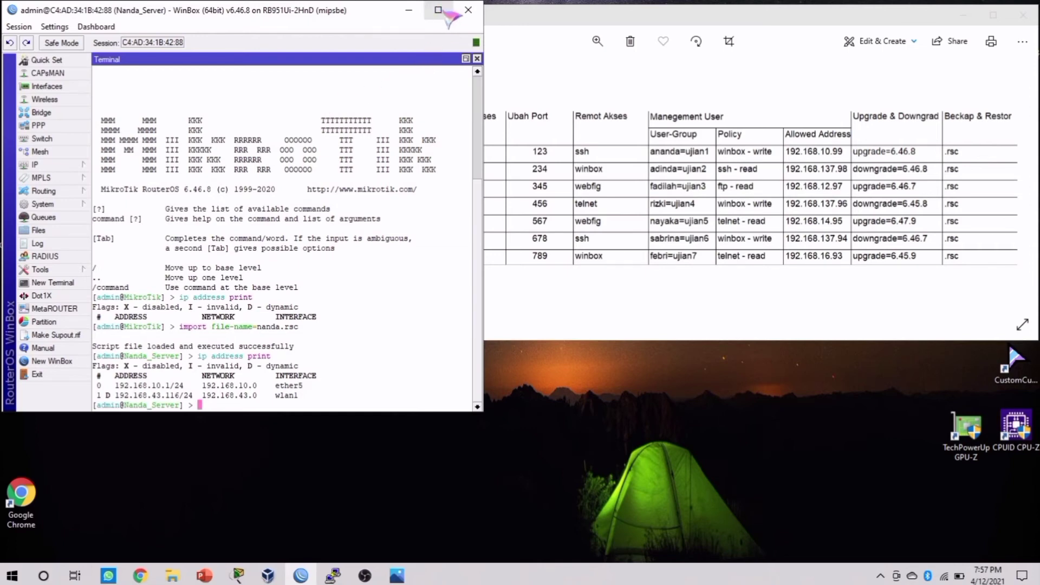
pyautogui.click(410, 10)
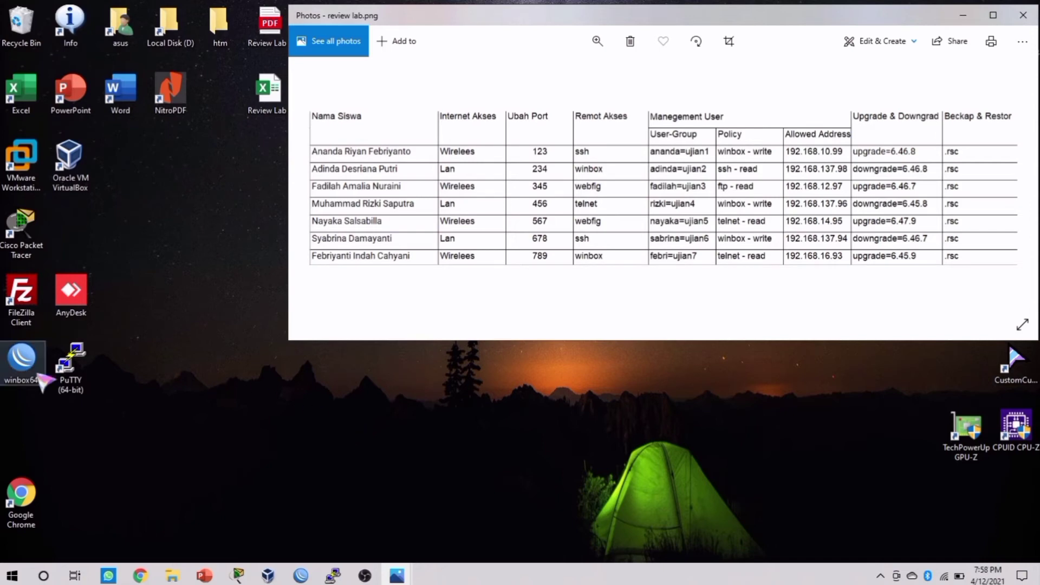
# - Try logging into WinBox with the limited user's login, which is rejected as wrong username or password
pyautogui.doubleClick(23, 367)
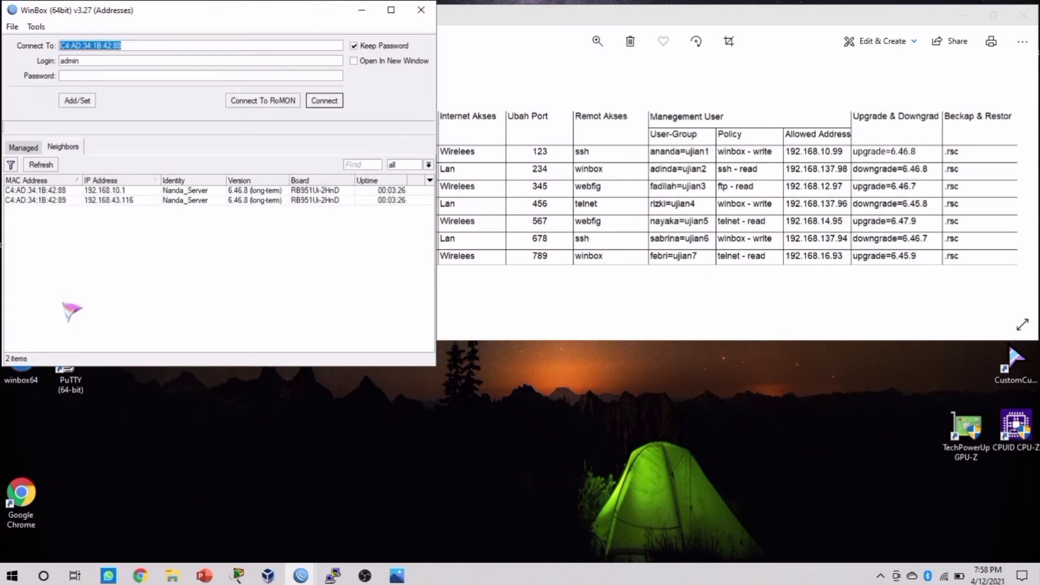
pyautogui.click(196, 64)
pyautogui.press('BackSpace')
pyautogui.press('BackSpace')
pyautogui.press('BackSpace')
pyautogui.press('BackSpace')
pyautogui.press('BackSpace')
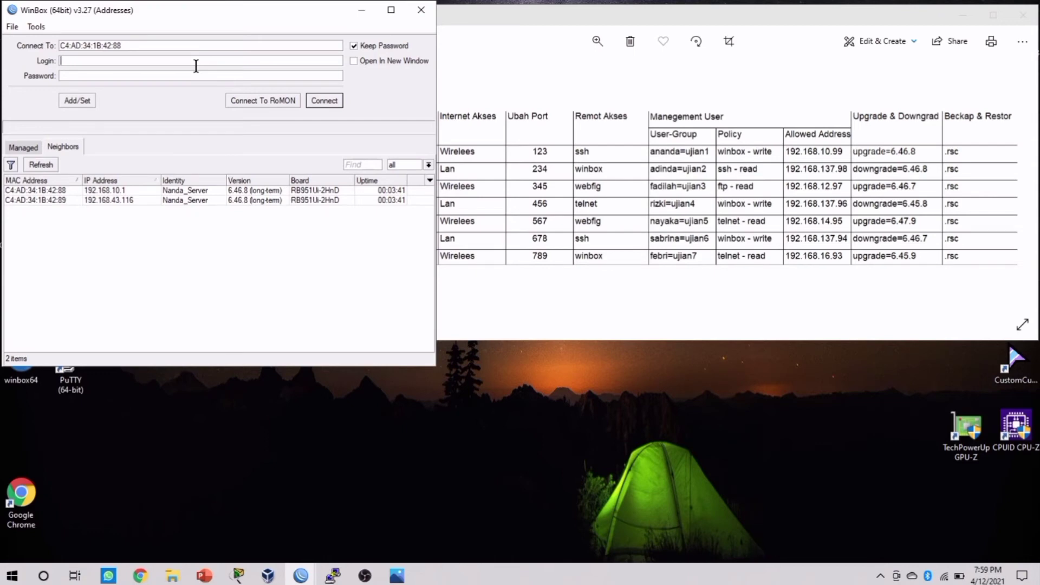
pyautogui.click(342, 105)
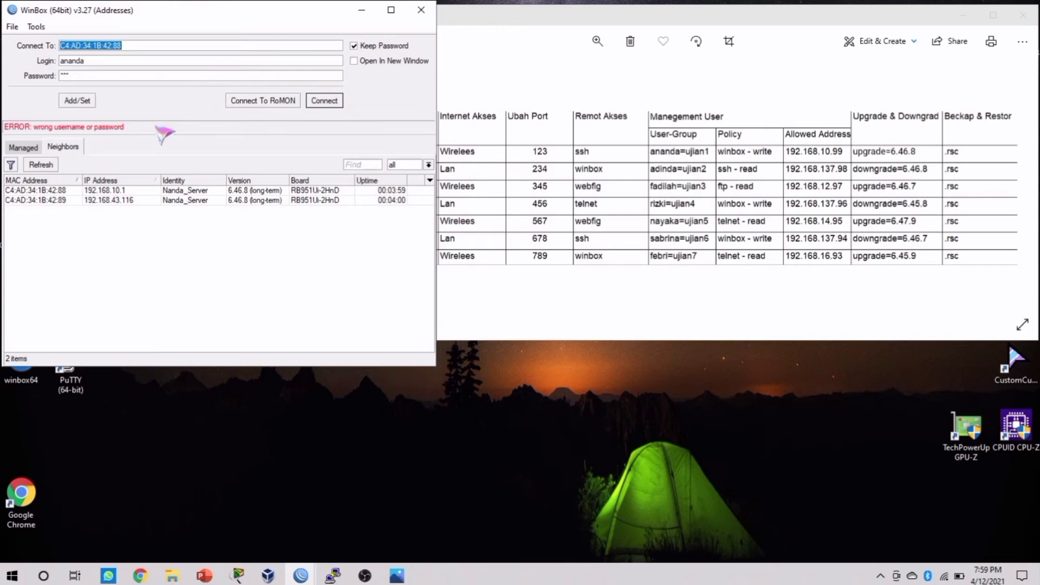
# - Log into the router in WinBox as admin
pyautogui.click(184, 59)
pyautogui.press('BackSpace')
pyautogui.press('BackSpace')
pyautogui.press('BackSpace')
pyautogui.press('BackSpace')
pyautogui.press('BackSpace')
pyautogui.press('BackSpace')
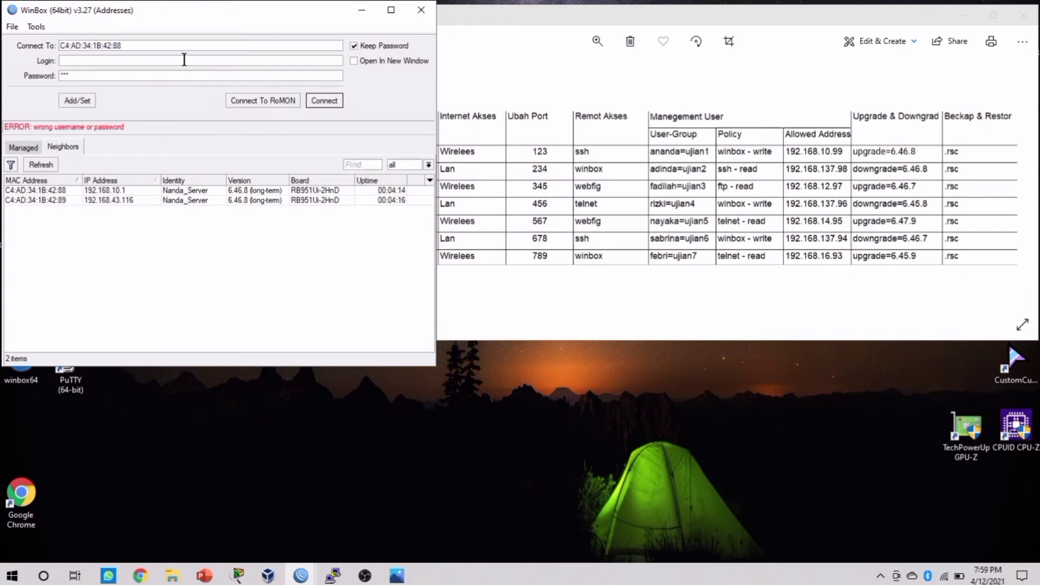
pyautogui.write('admin')
pyautogui.press('Tab')
pyautogui.press('Return')
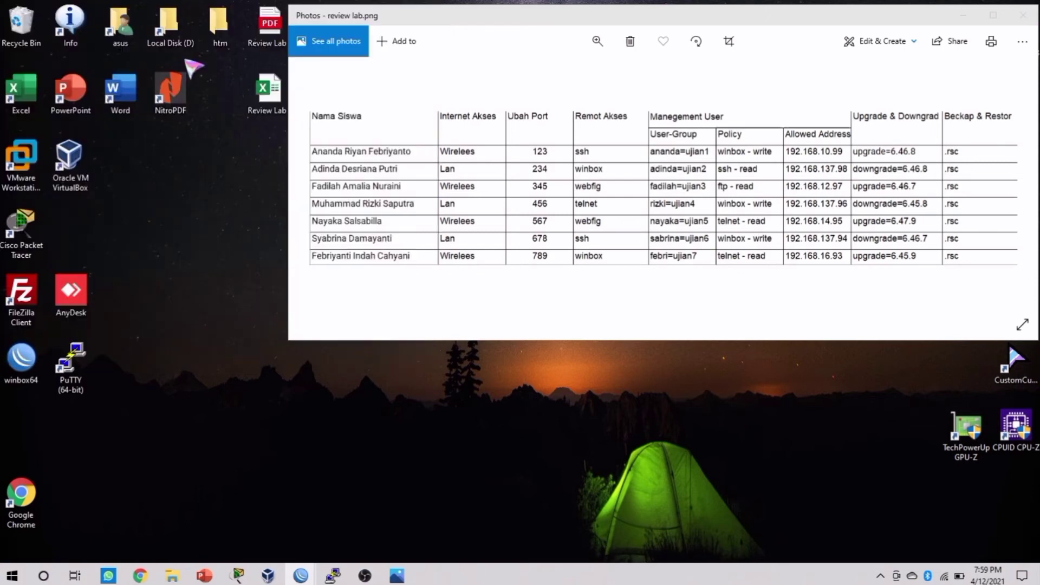
# - List the router's users and user groups in the Terminal
pyautogui.write('user print')
pyautogui.press('Return')
pyautogui.write('user ')
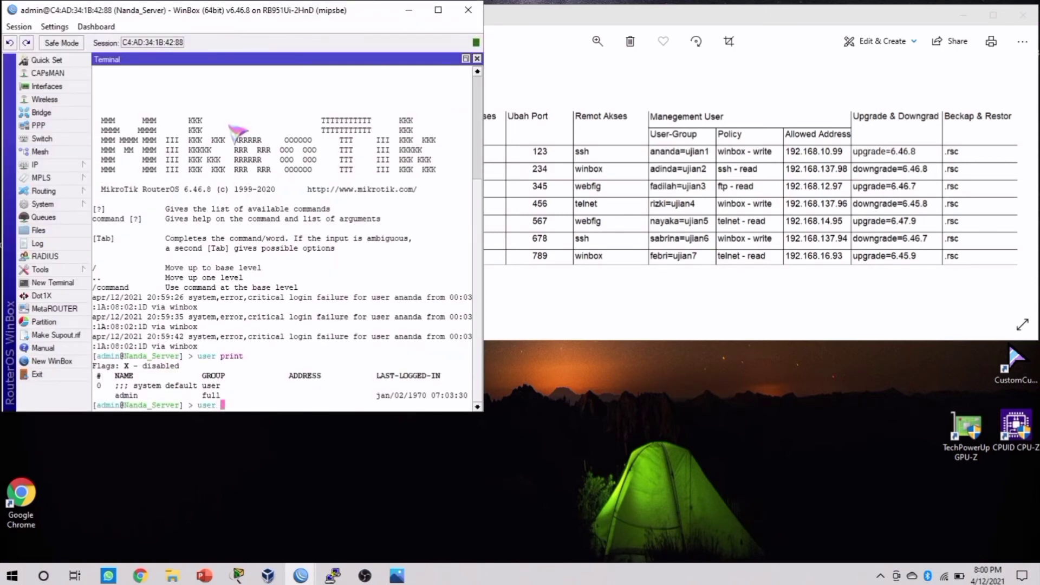
pyautogui.write('group print')
pyautogui.press('Return')
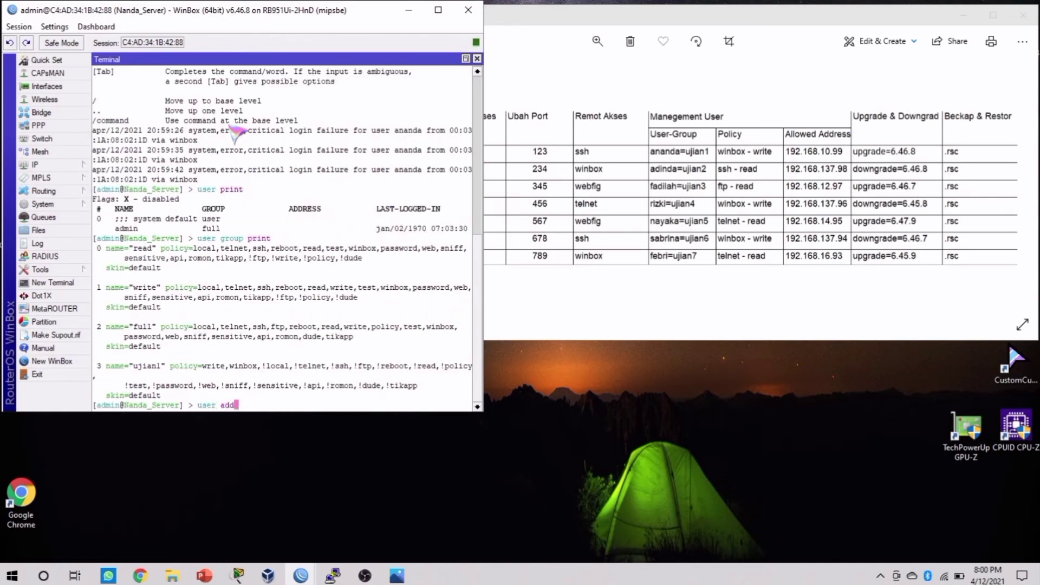
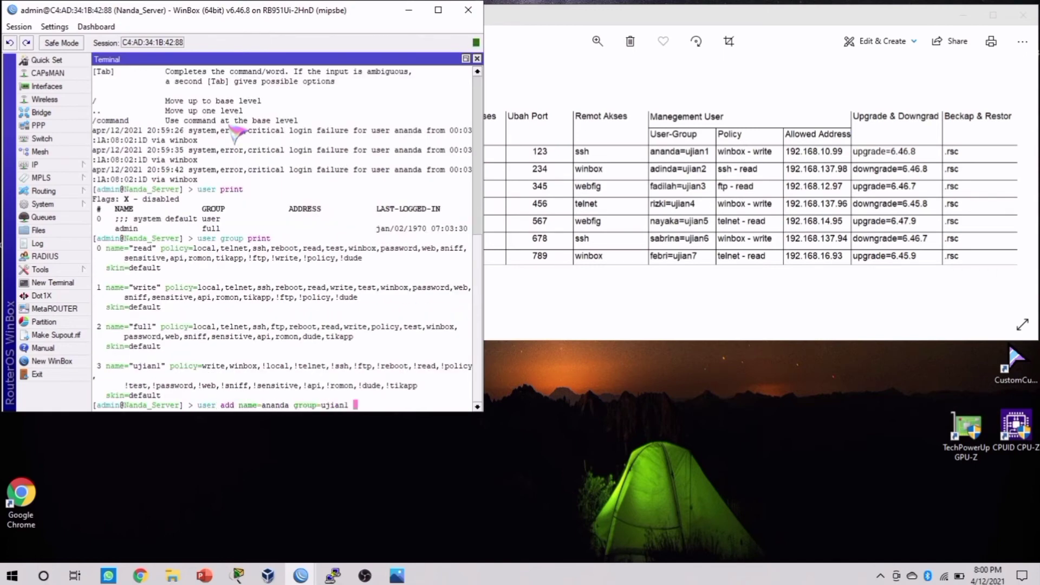
# - Add the limited user to group ujian1 with its password and confirm it in the user list
pyautogui.press('BackSpace')
pyautogui.press('BackSpace')
pyautogui.press('BackSpace')
pyautogui.press('BackSpace')
pyautogui.press('BackSpace')
pyautogui.press('BackSpace')
pyautogui.press('BackSpace')
pyautogui.press('BackSpace')
pyautogui.press('BackSpace')
pyautogui.press('BackSpace')
pyautogui.press('Return')
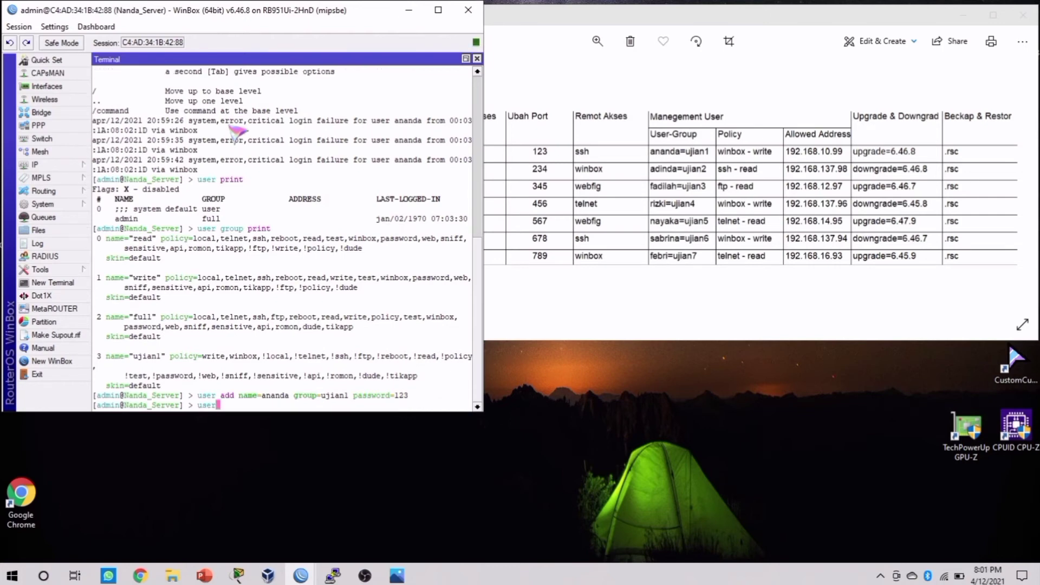
pyautogui.press('Return')
pyautogui.click(409, 9)
pyautogui.doubleClick(21, 357)
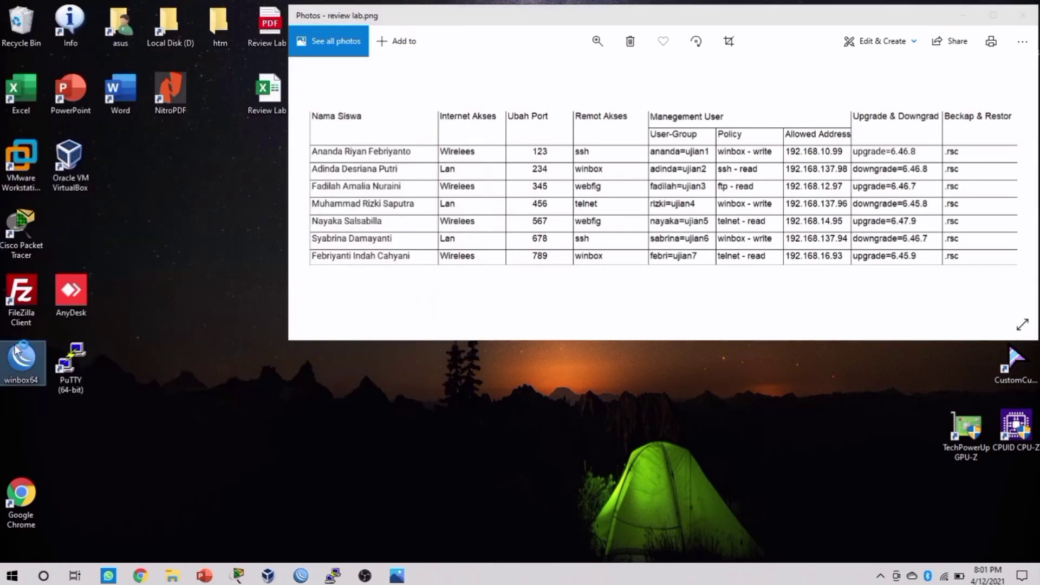
# - Log into the router at 192.168.10.1 as the limited user and dismiss the terminal not-permitted error
pyautogui.click(86, 191)
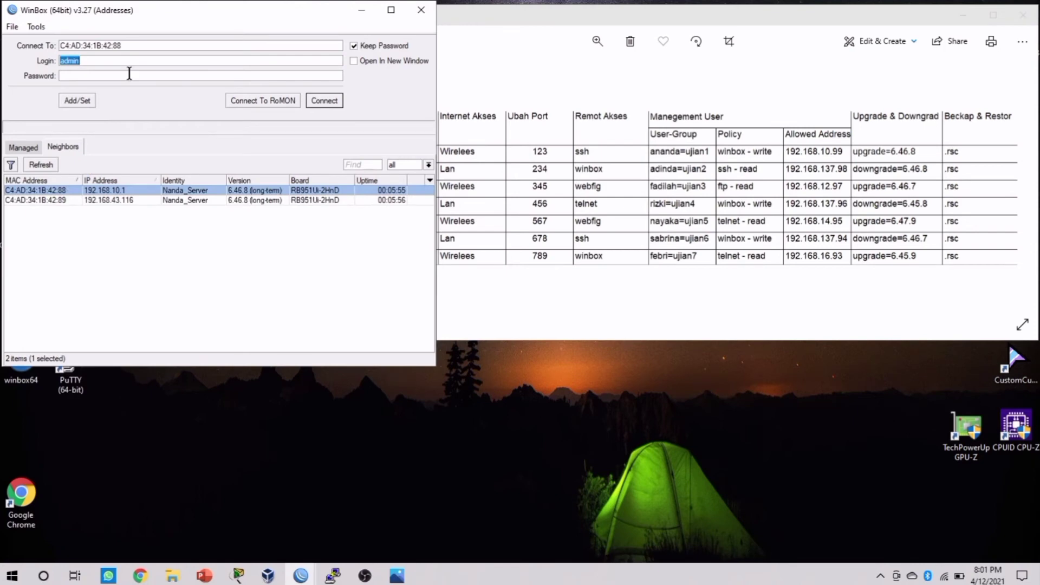
pyautogui.press('Tab')
pyautogui.press('Return')
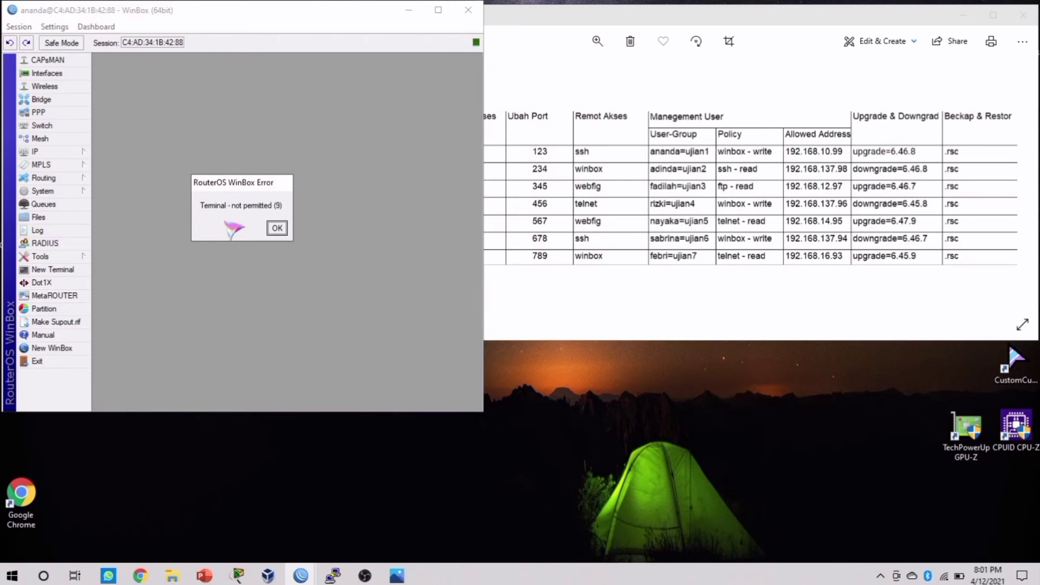
pyautogui.click(277, 228)
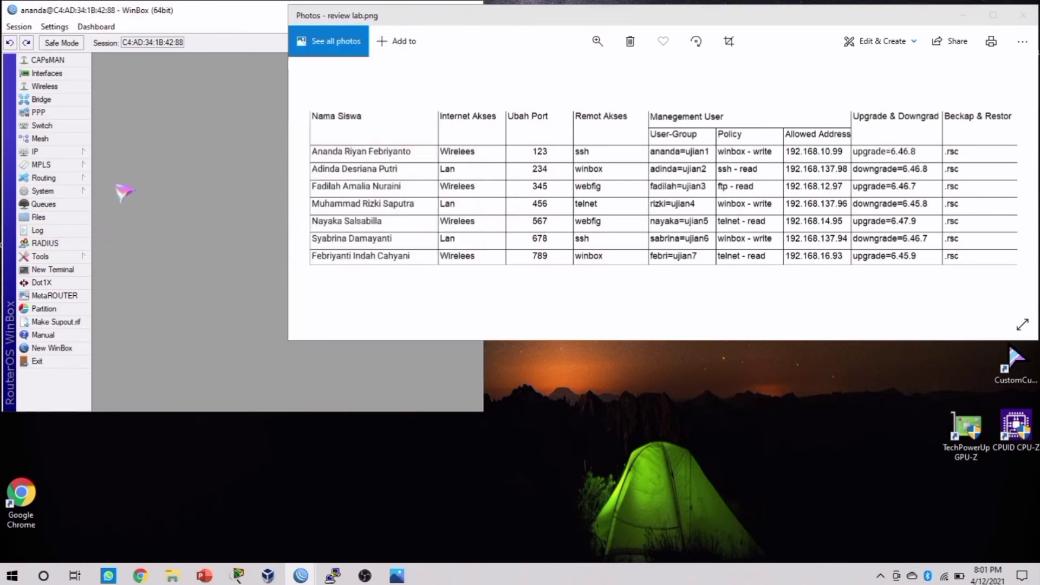
# - Check IP addresses, DHCP client, wireless, interfaces and terminal as the limited user, then close WinBox
pyautogui.click(86, 154)
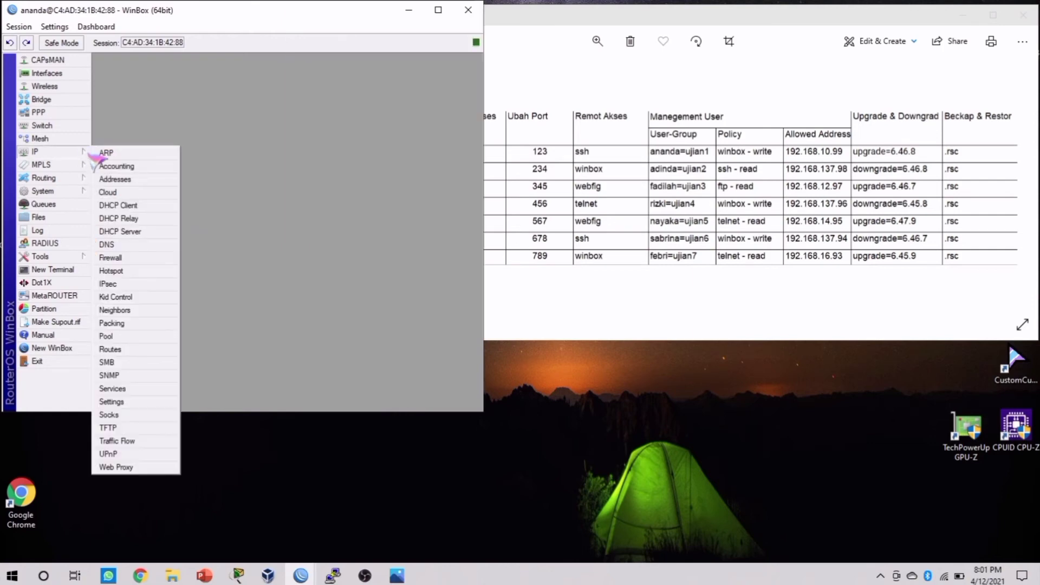
pyautogui.click(136, 180)
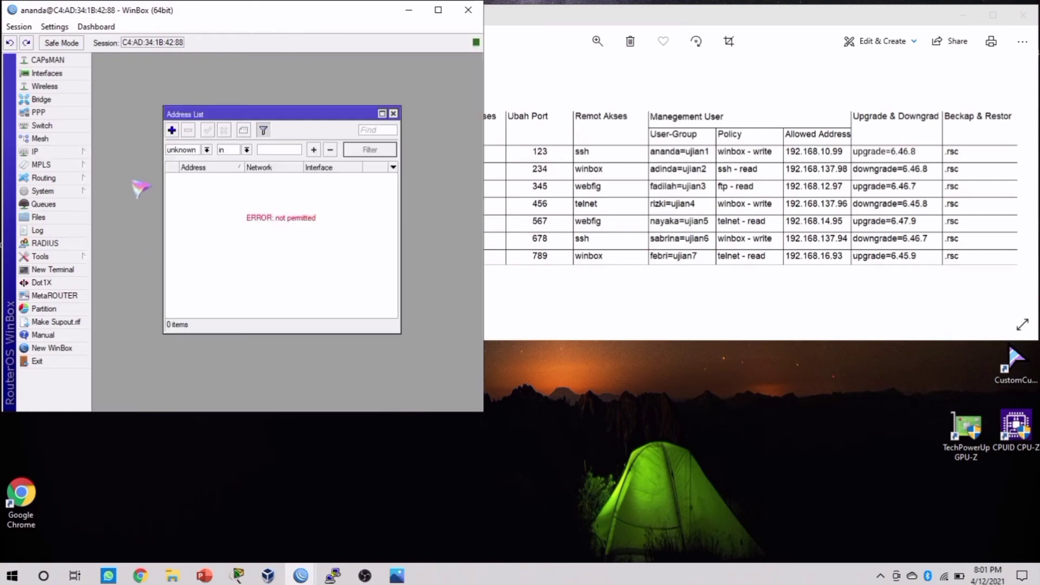
pyautogui.click(79, 154)
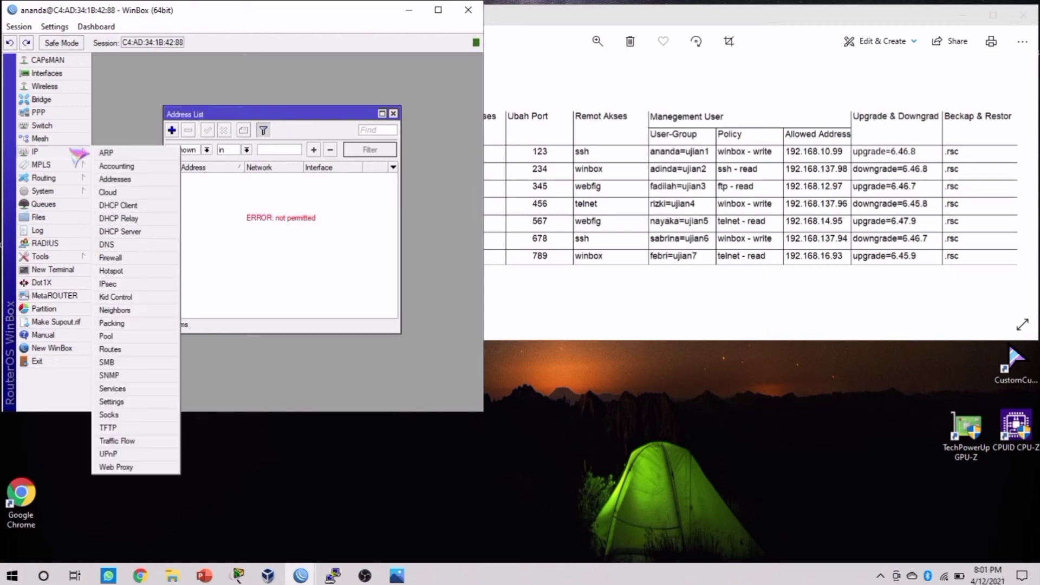
pyautogui.click(130, 206)
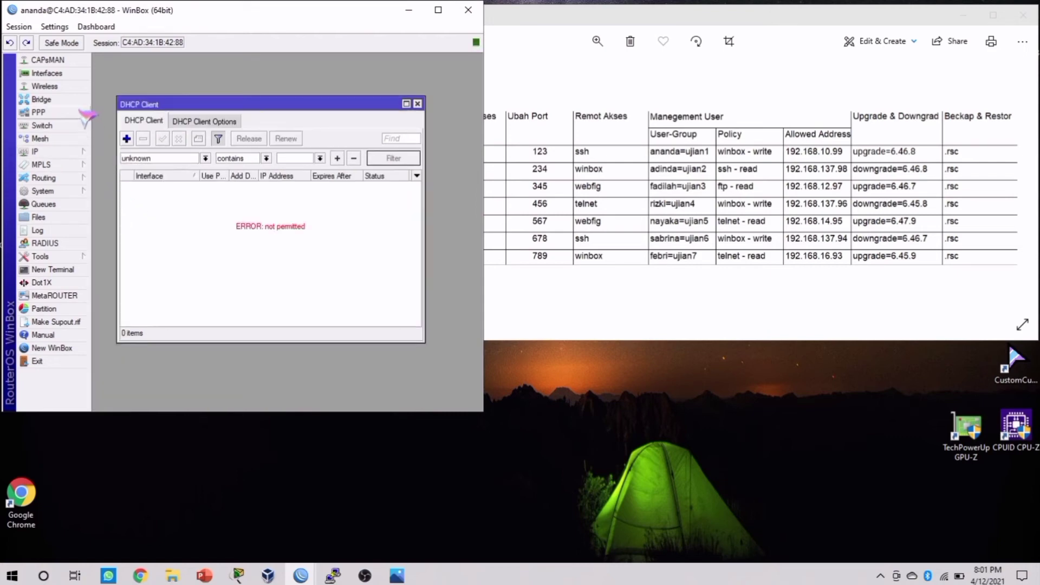
pyautogui.click(76, 88)
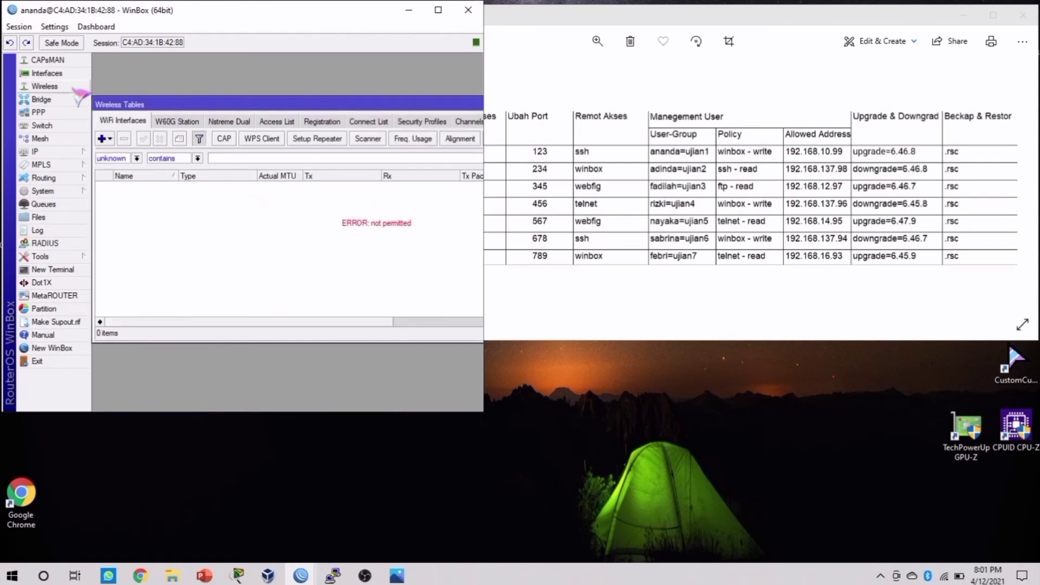
pyautogui.click(67, 76)
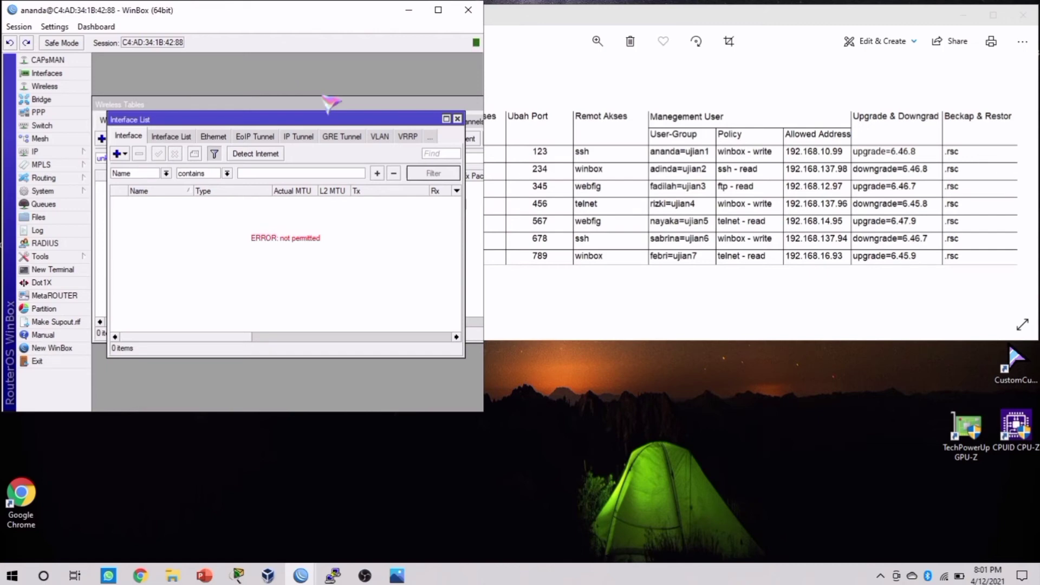
pyautogui.click(79, 274)
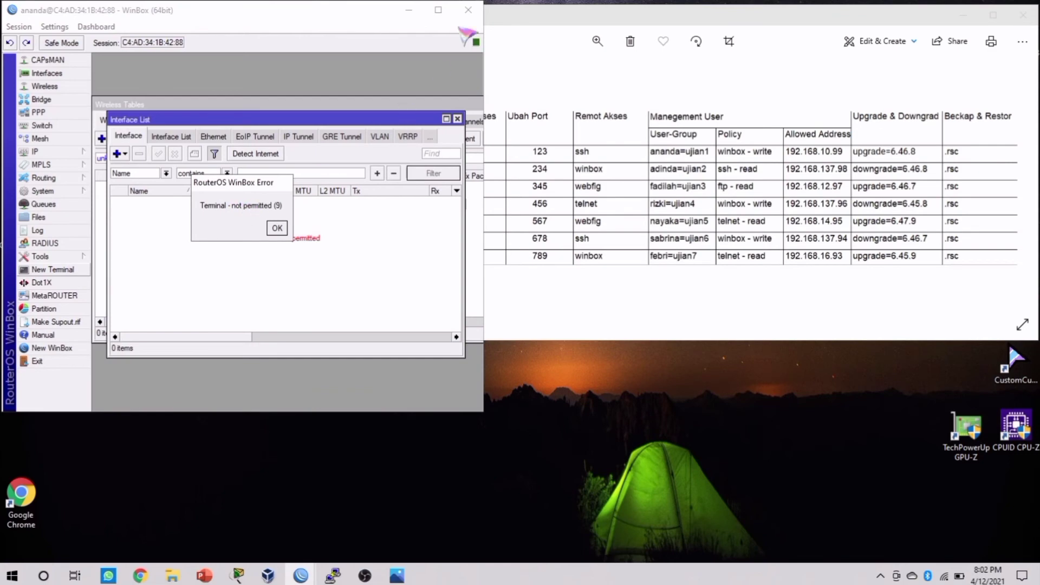
pyautogui.click(277, 227)
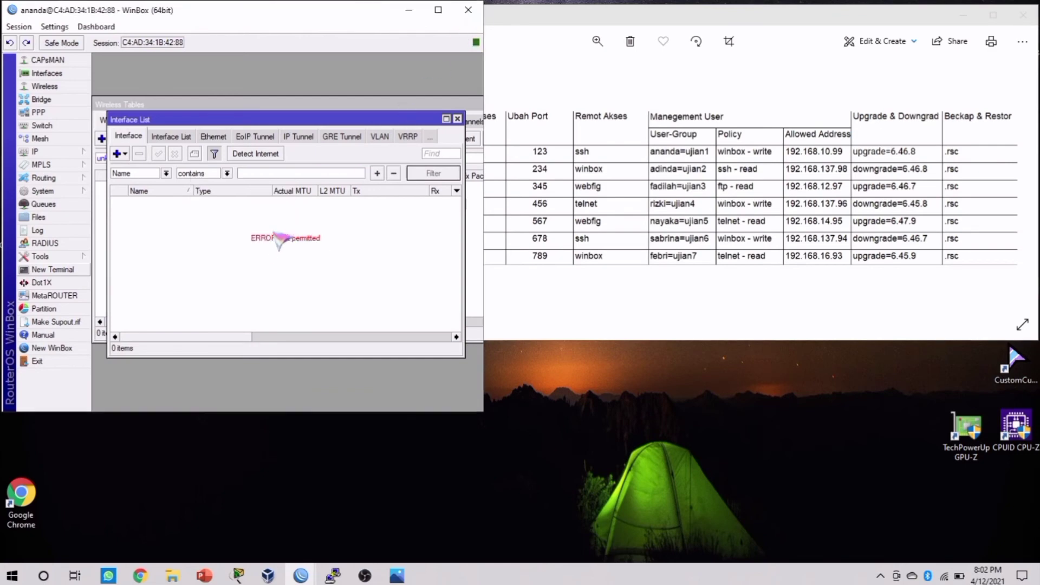
pyautogui.click(468, 10)
# - Review Ethernet 2's IPv4 settings (static 192.168.10.50, gateway 192.168.10.1) and close the network windows
pyautogui.rightClick(944, 576)
pyautogui.click(947, 555)
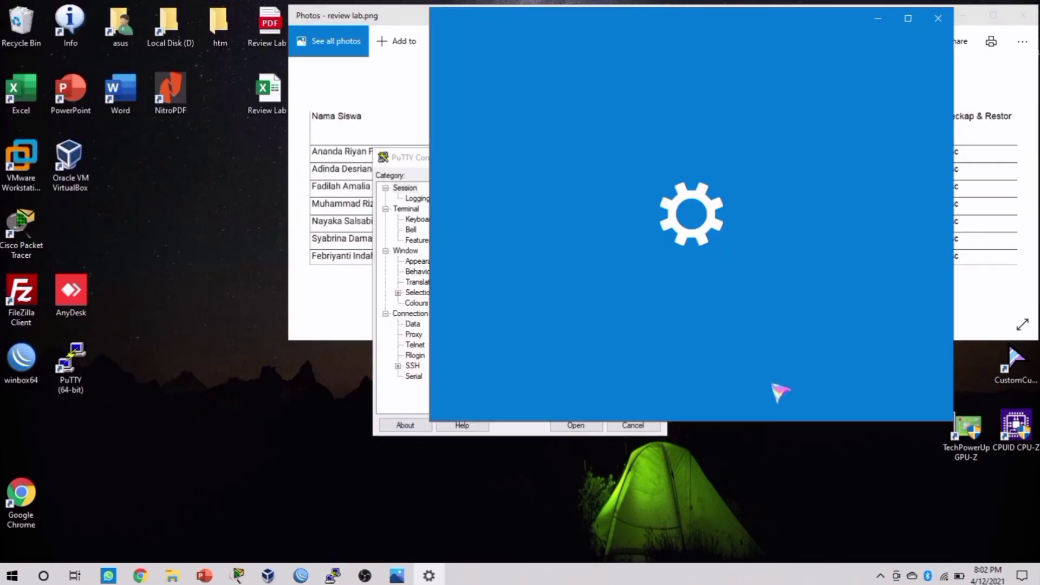
pyautogui.click(767, 401)
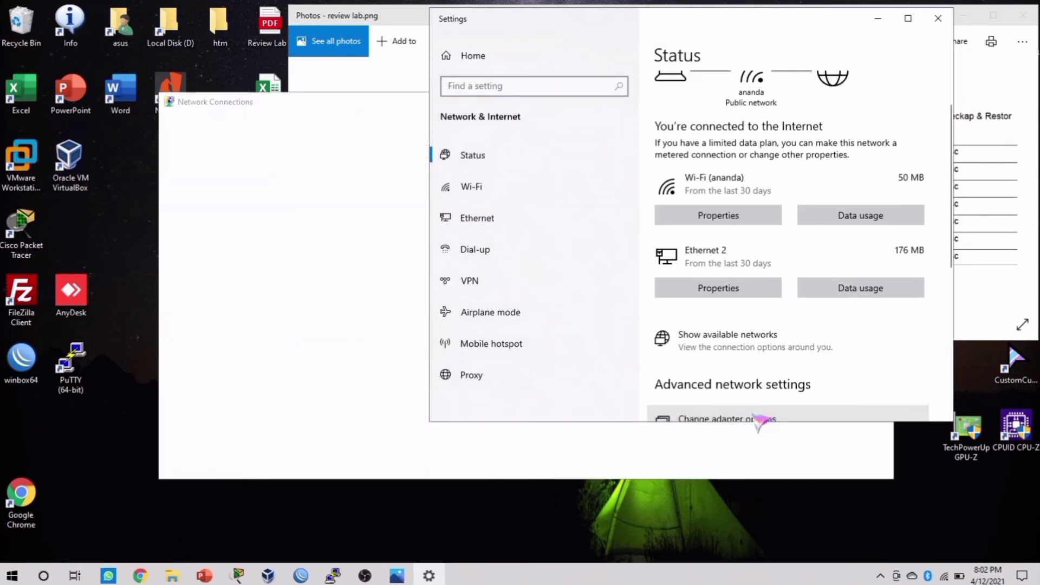
pyautogui.rightClick(433, 171)
pyautogui.click(499, 291)
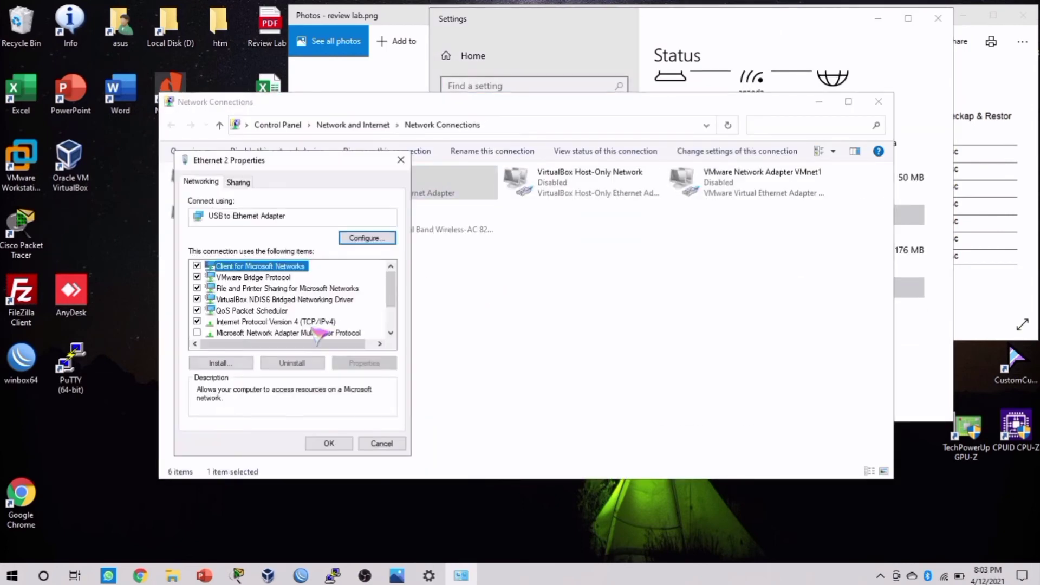
pyautogui.doubleClick(324, 331)
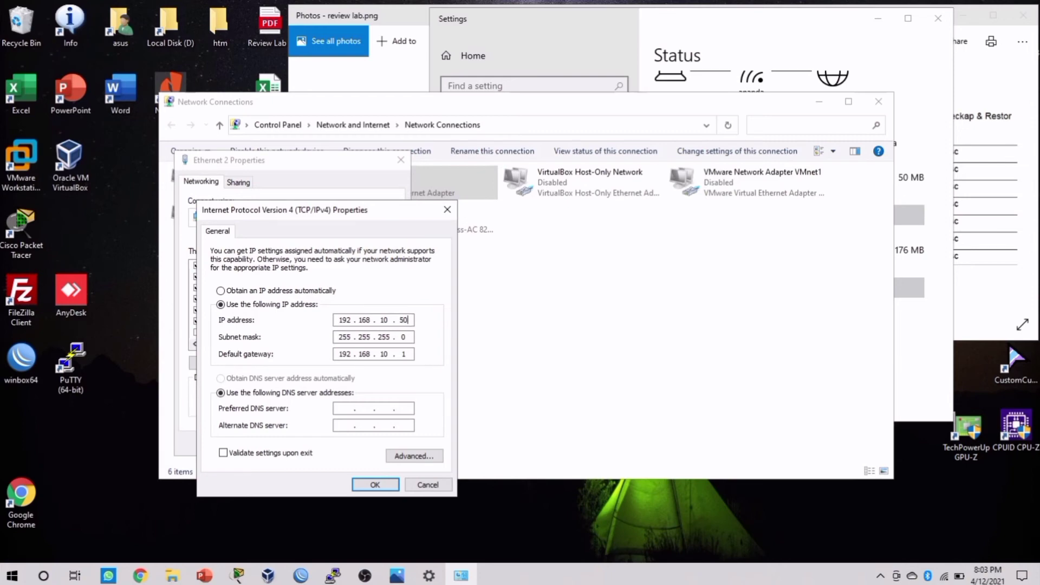
pyautogui.click(375, 485)
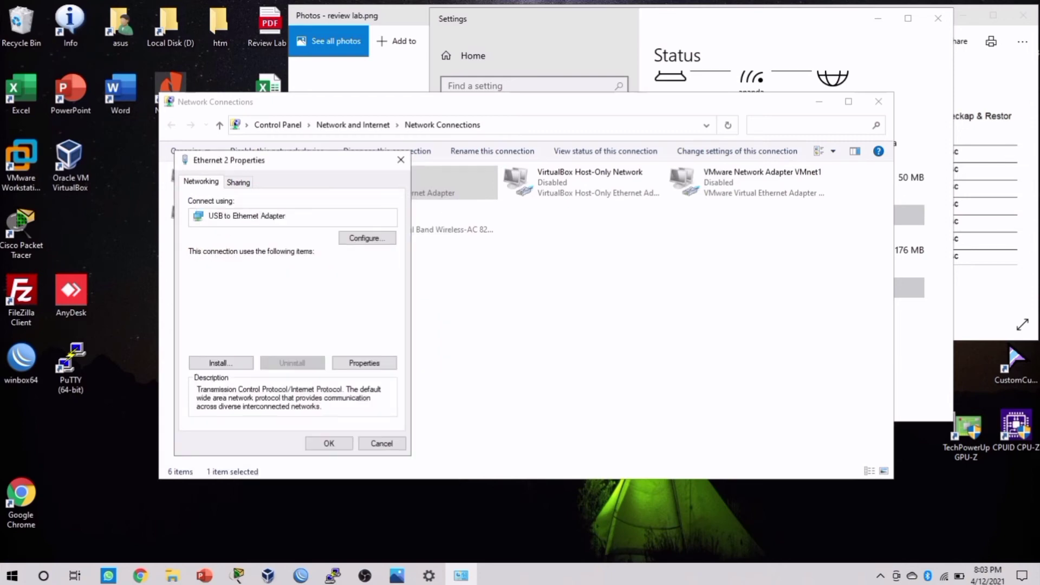
pyautogui.click(338, 443)
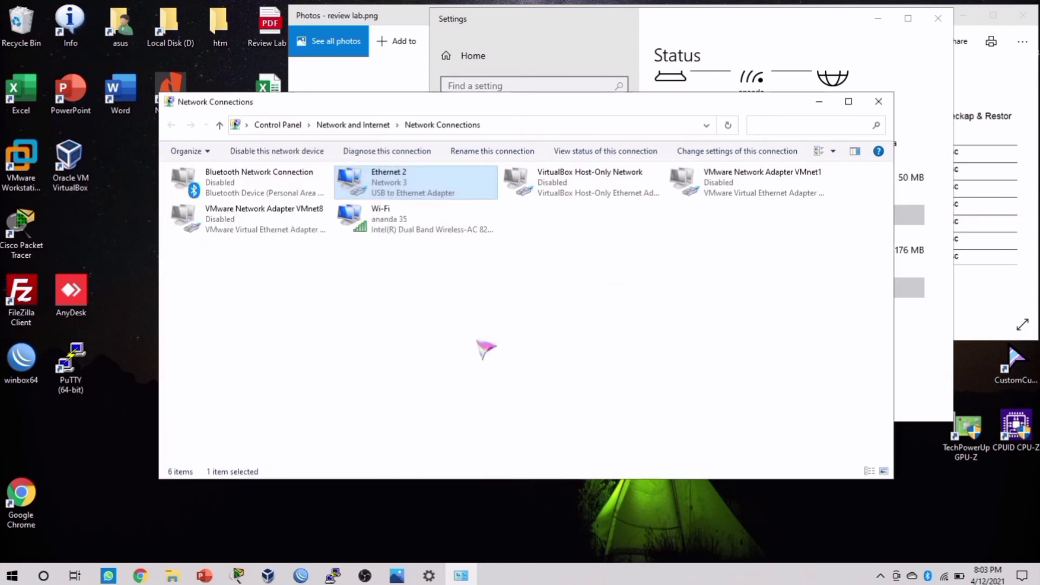
pyautogui.click(878, 103)
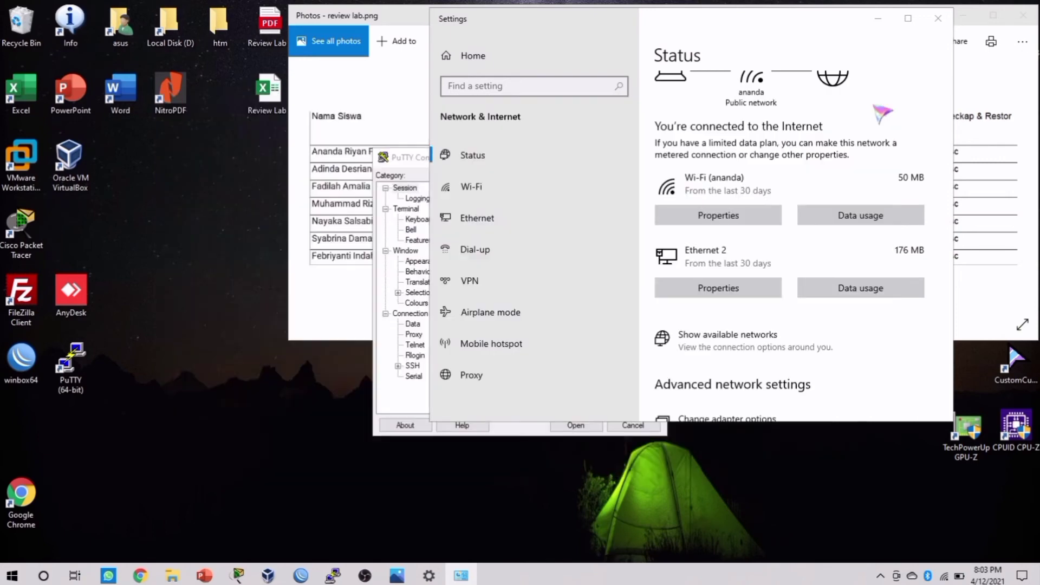
pyautogui.click(939, 21)
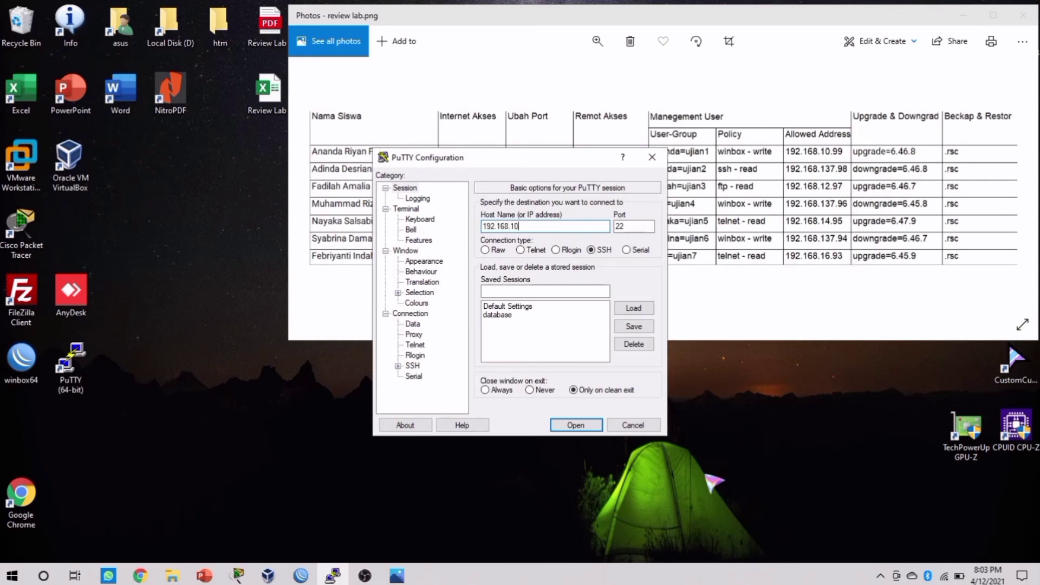
# - Open an SSH session to 192.168.10.1, dismiss the connection-closed error, and close the dead PuTTY window
pyautogui.write('.1')
pyautogui.press('Tab')
pyautogui.click(598, 426)
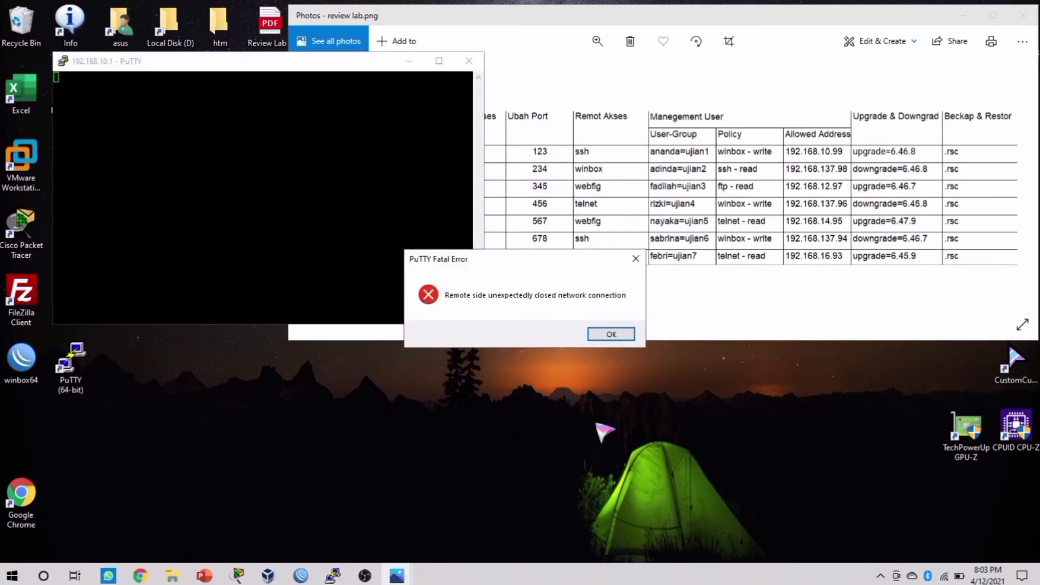
pyautogui.click(630, 335)
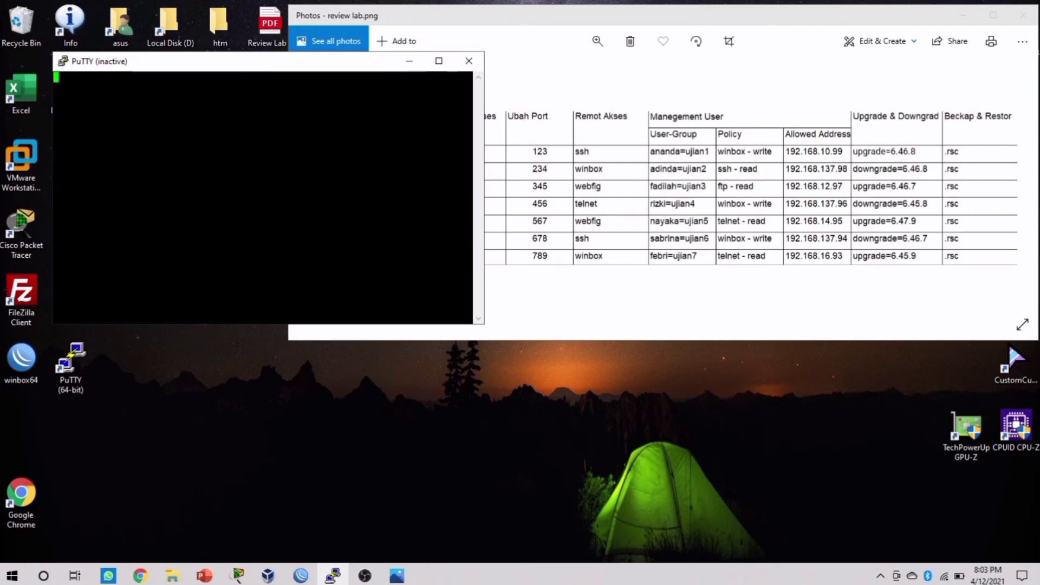
pyautogui.click(476, 69)
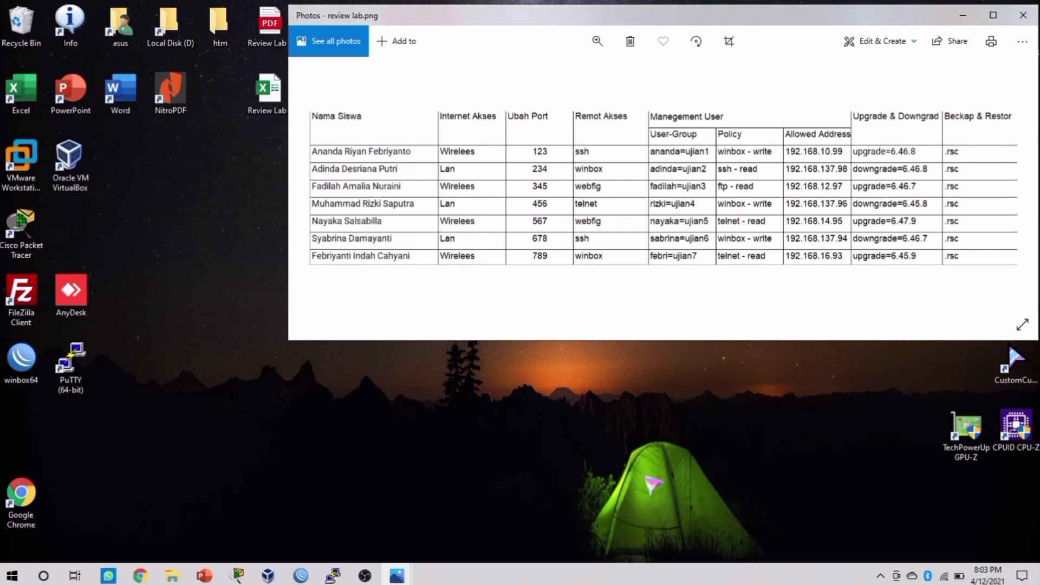
# - Open the network adapter list from Network & Internet settings
pyautogui.rightClick(946, 577)
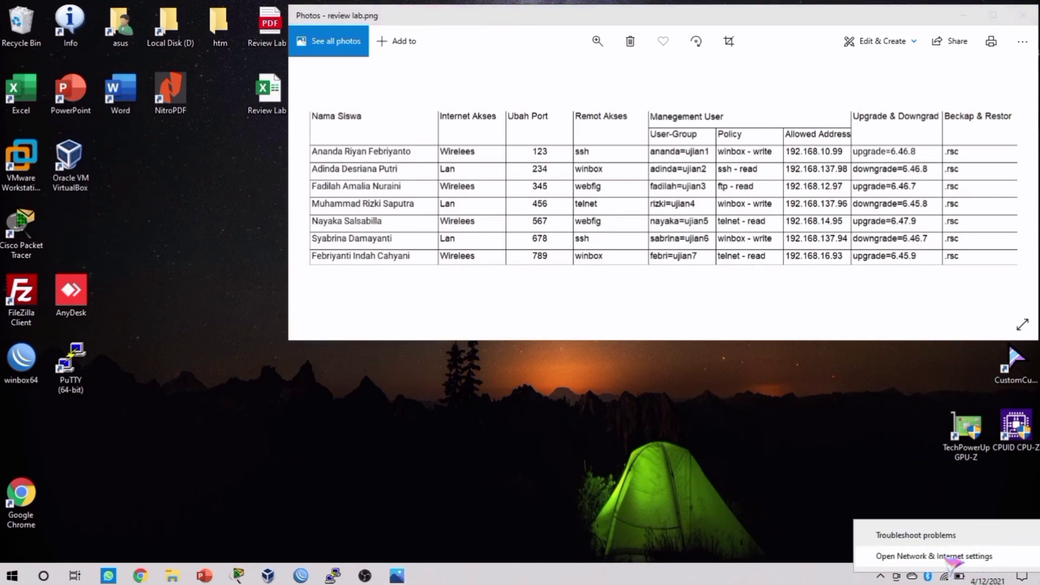
pyautogui.click(947, 556)
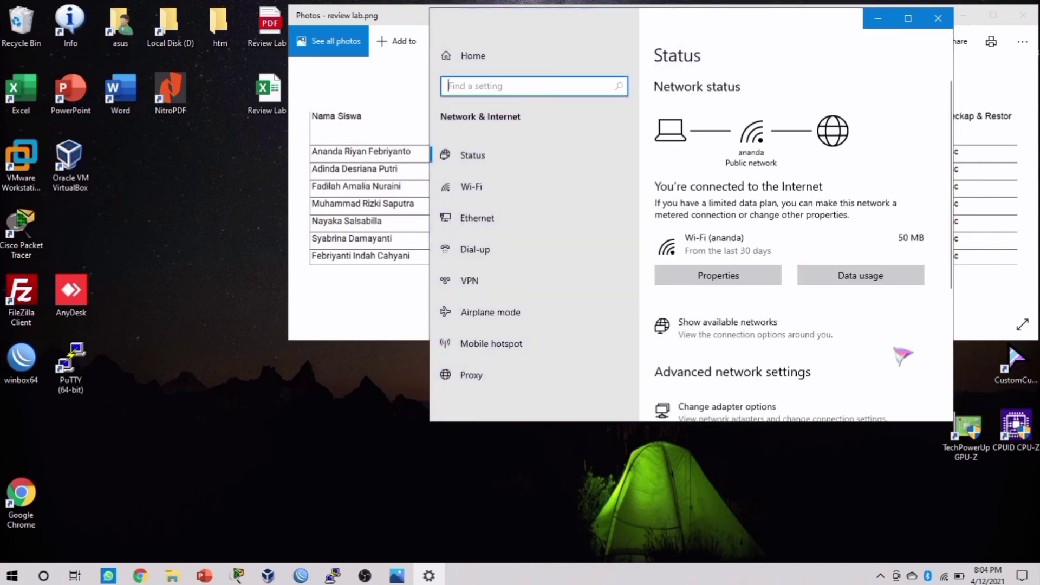
pyautogui.scroll(-2, 901, 355)
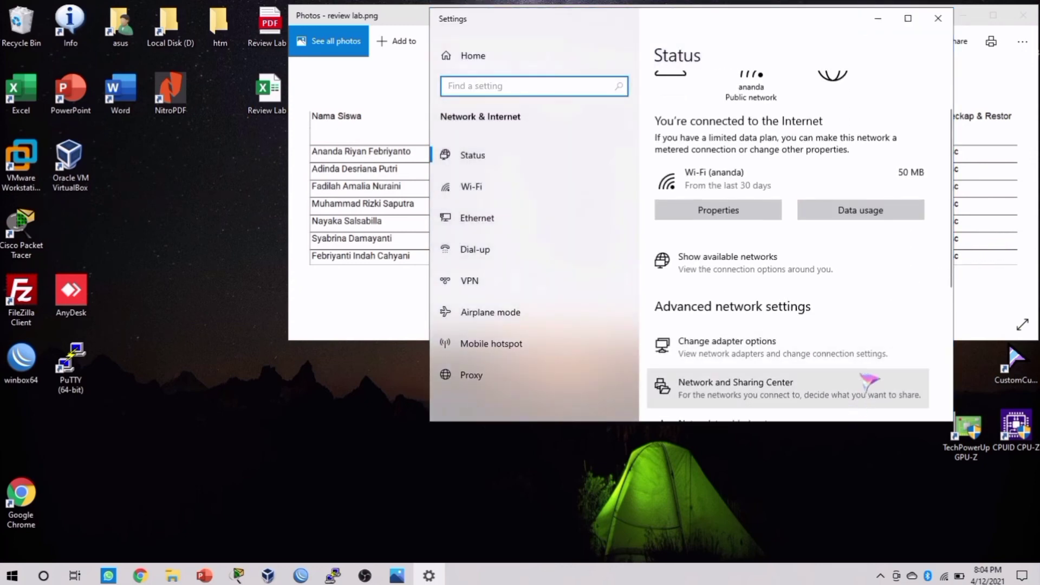
pyautogui.click(1025, 215)
# - Change the Ethernet 2 IPv4 address to 192.168.10.99 and confirm the properties
pyautogui.rightClick(470, 181)
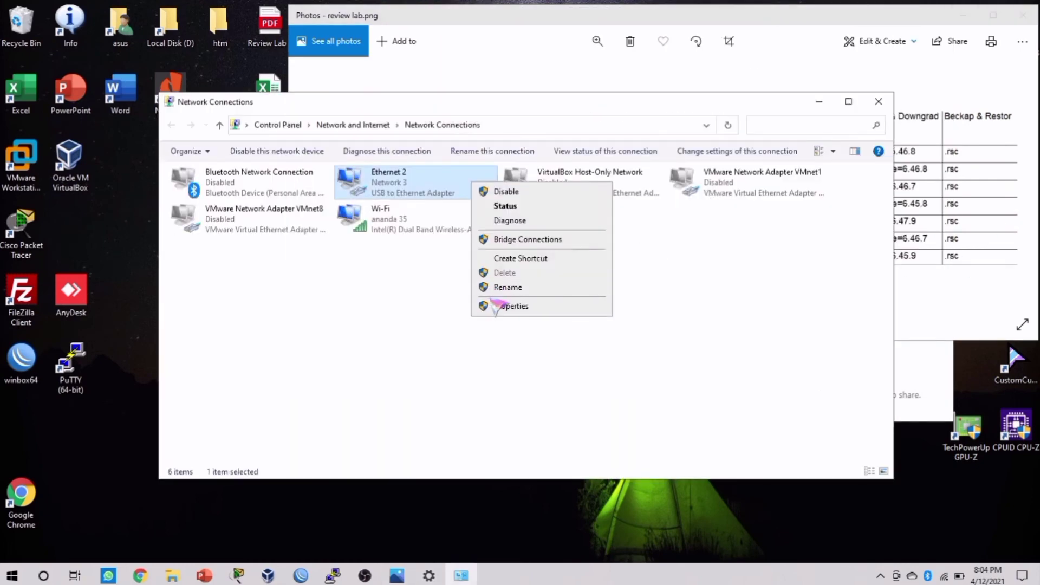
pyautogui.click(488, 305)
pyautogui.doubleClick(321, 323)
pyautogui.click(411, 320)
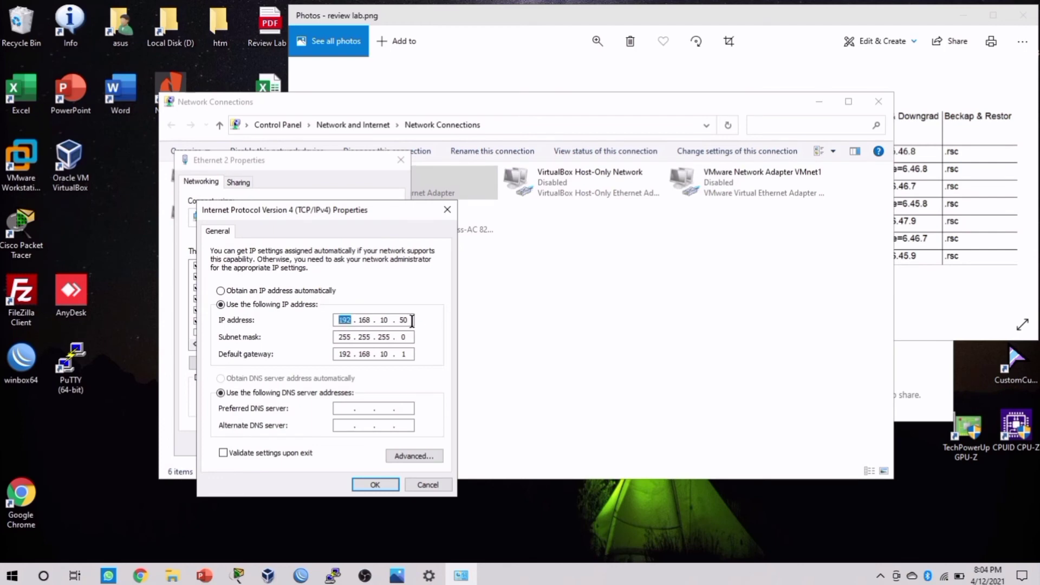
pyautogui.click(392, 320)
pyautogui.write('99')
pyautogui.click(375, 484)
pyautogui.click(334, 442)
# - Close the network windows and launch PuTTY
pyautogui.click(879, 102)
pyautogui.click(938, 19)
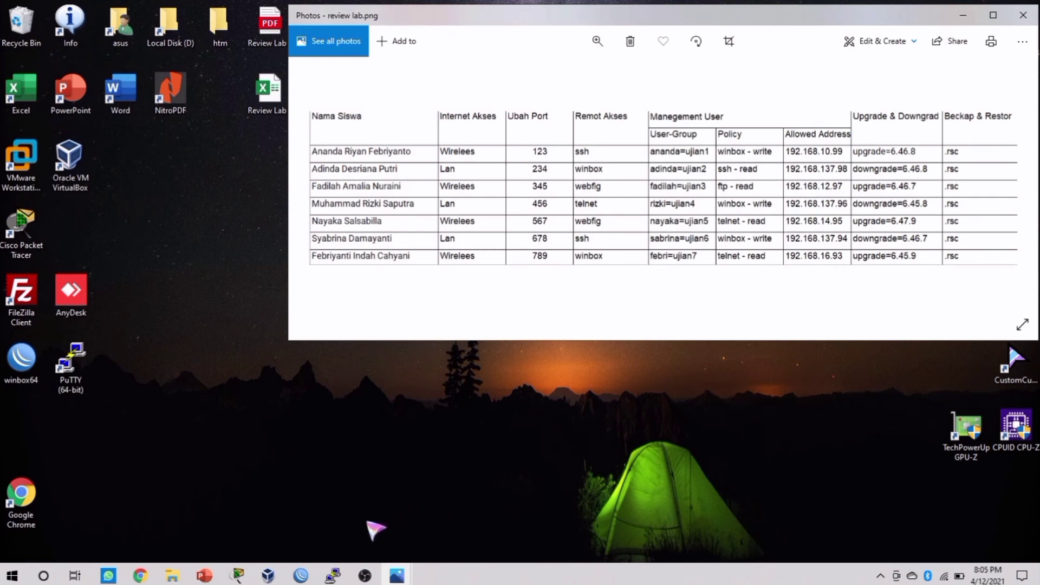
pyautogui.click(333, 575)
# - Start an SSH session to 192.168.10.1 on port 123
pyautogui.write('192.168.10.1')
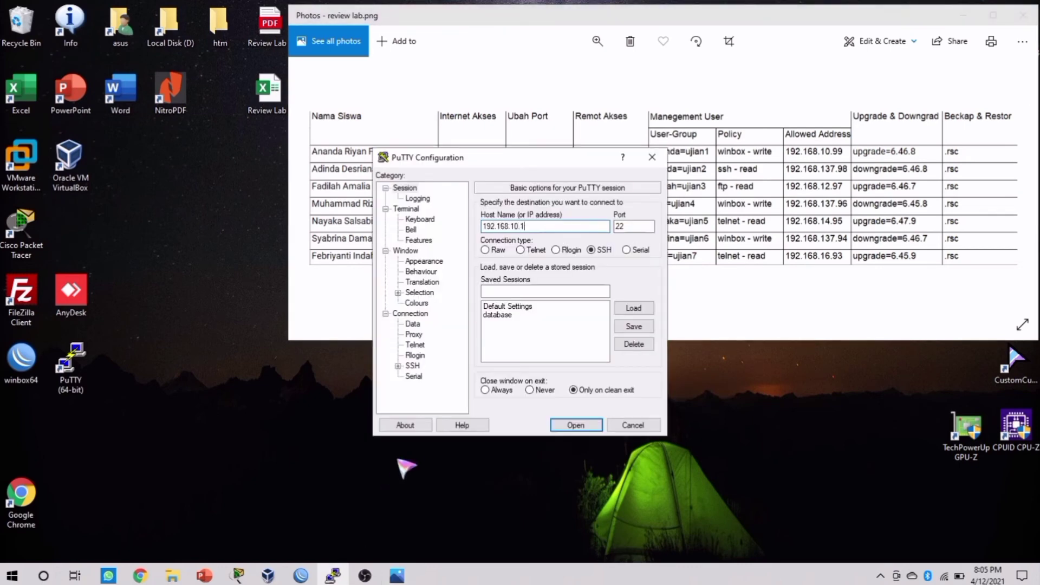
pyautogui.press('Tab')
pyautogui.write('123')
pyautogui.click(575, 425)
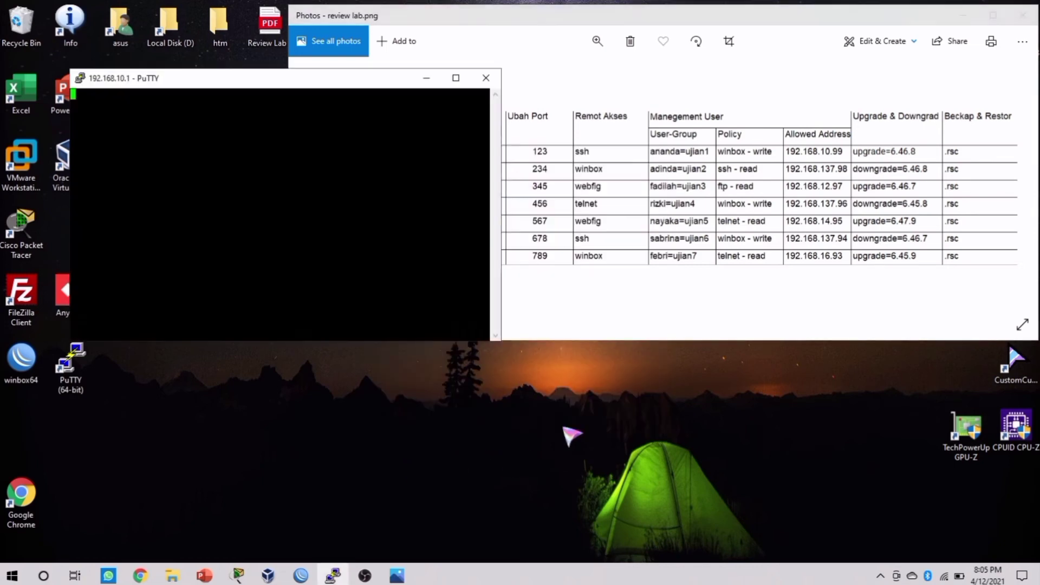
# - Log in as admin and run 'file print' to list the router's files
pyautogui.write('admin')
pyautogui.press('Return')
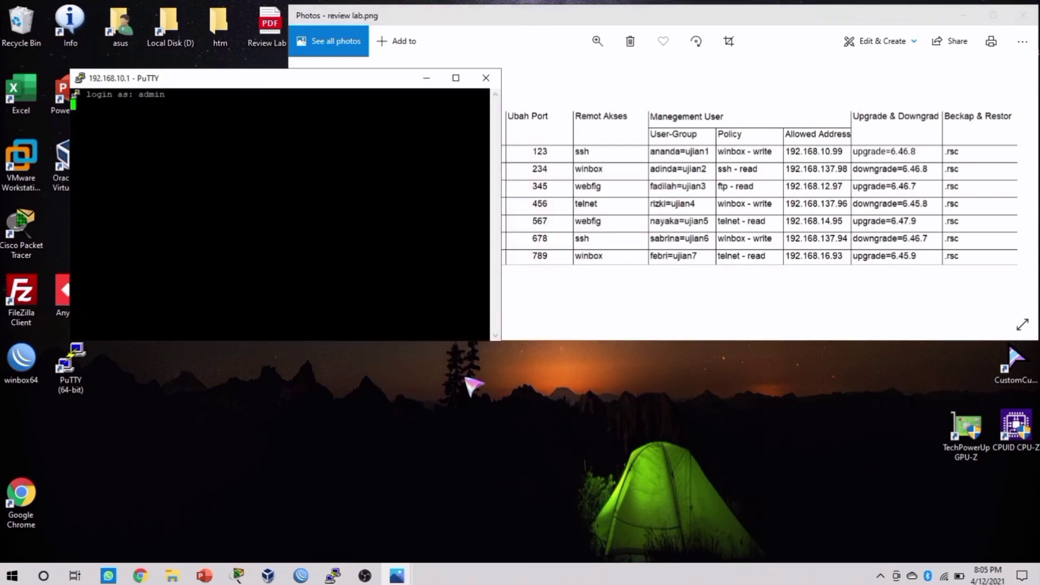
pyautogui.write('file print')
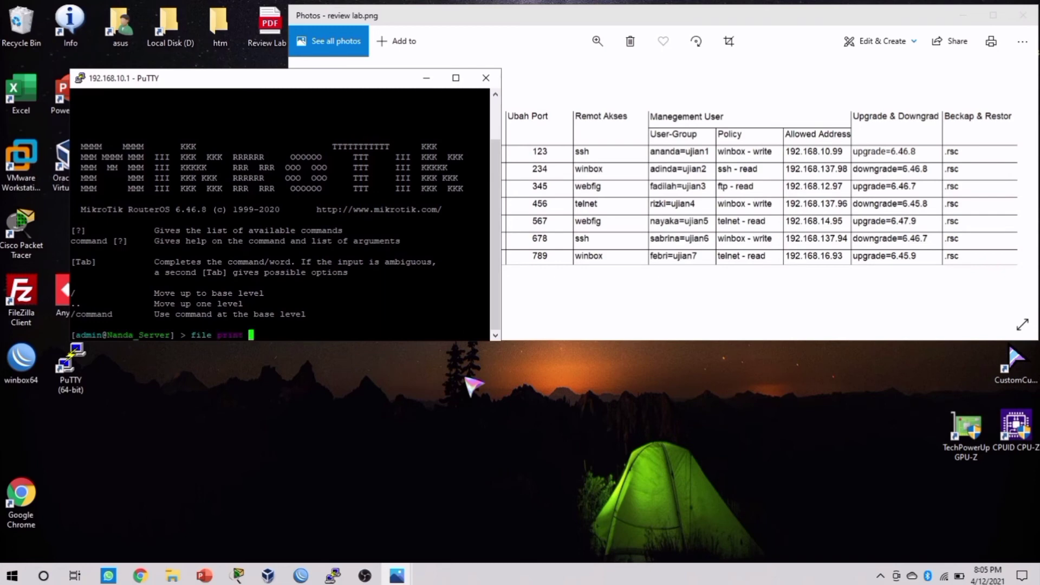
pyautogui.press('Return')
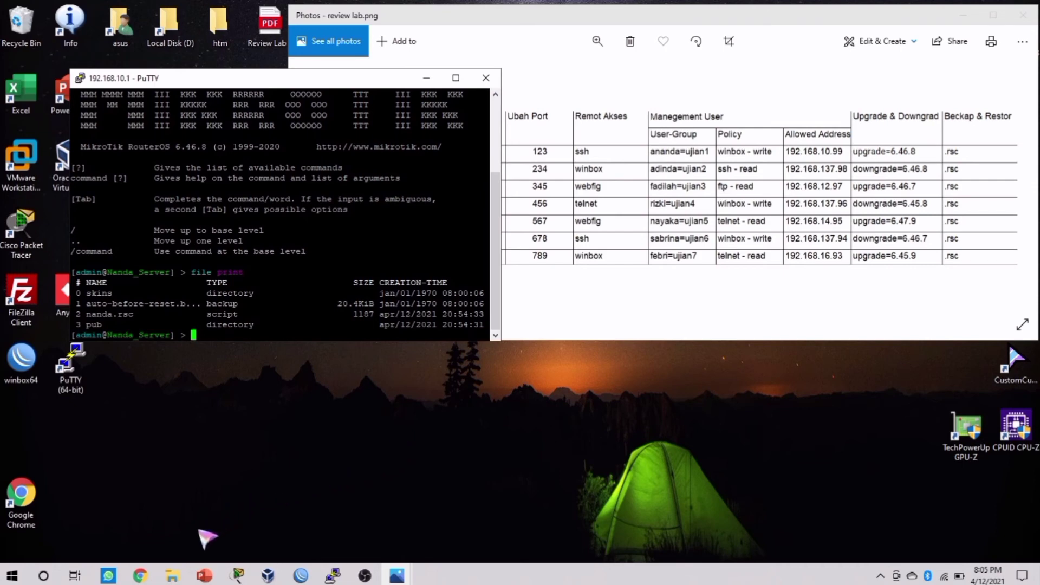
# - Browse to ftp://192.168.10.1/ in File Explorer and log on to the router's FTP server
pyautogui.click(173, 575)
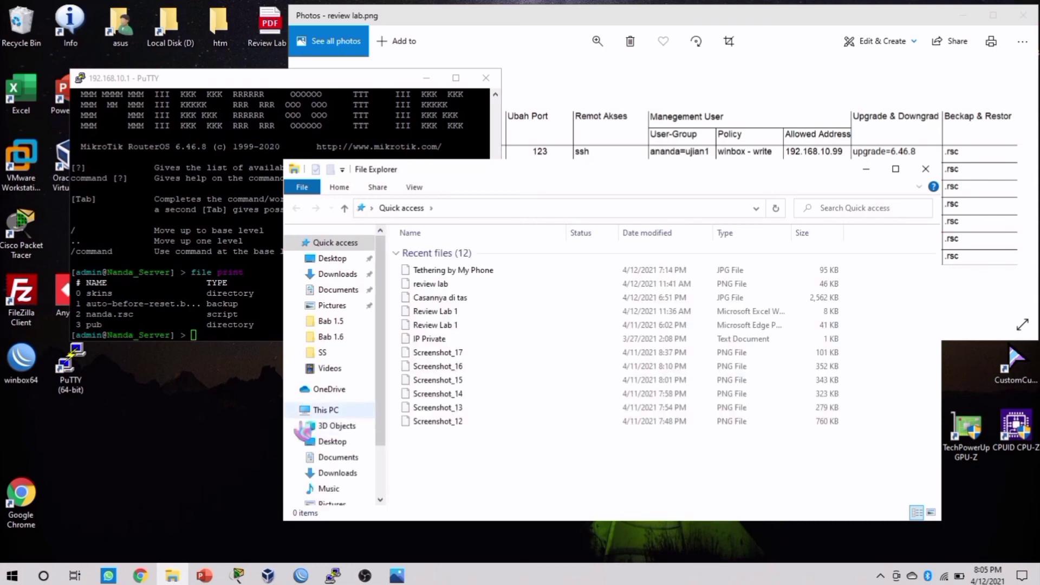
pyautogui.click(520, 207)
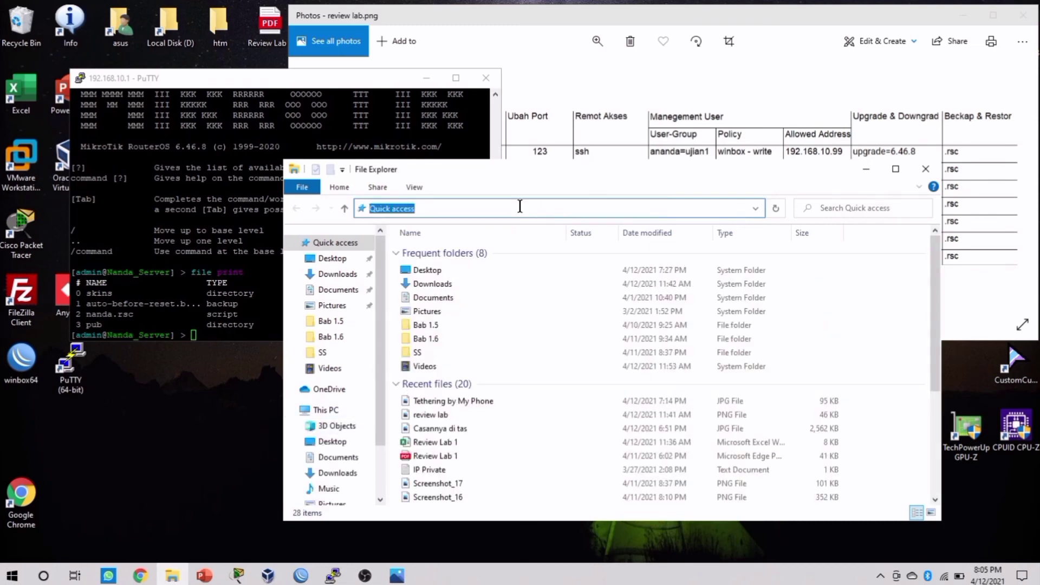
pyautogui.write('ftp://1')
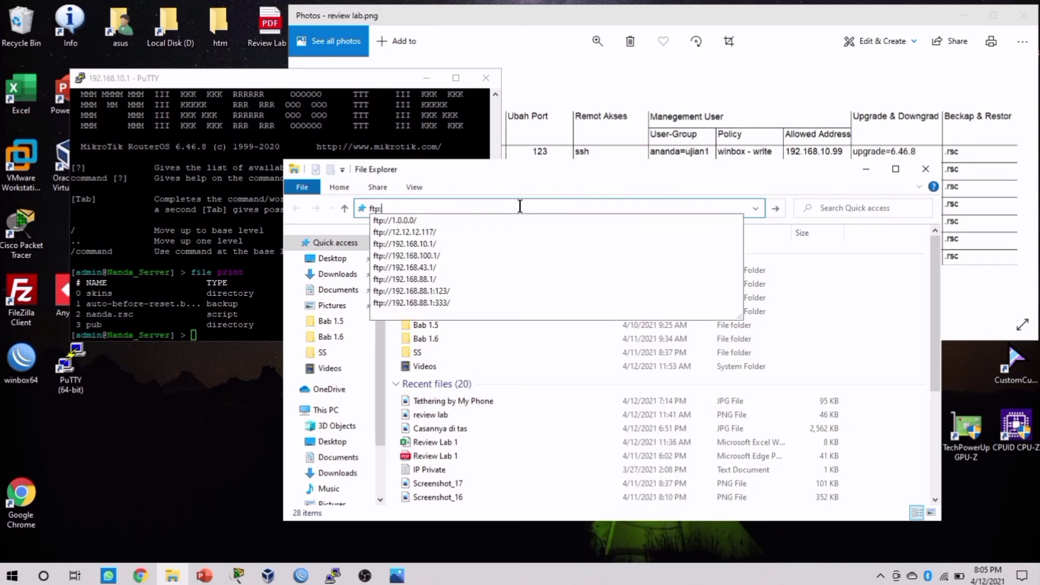
pyautogui.write('.1')
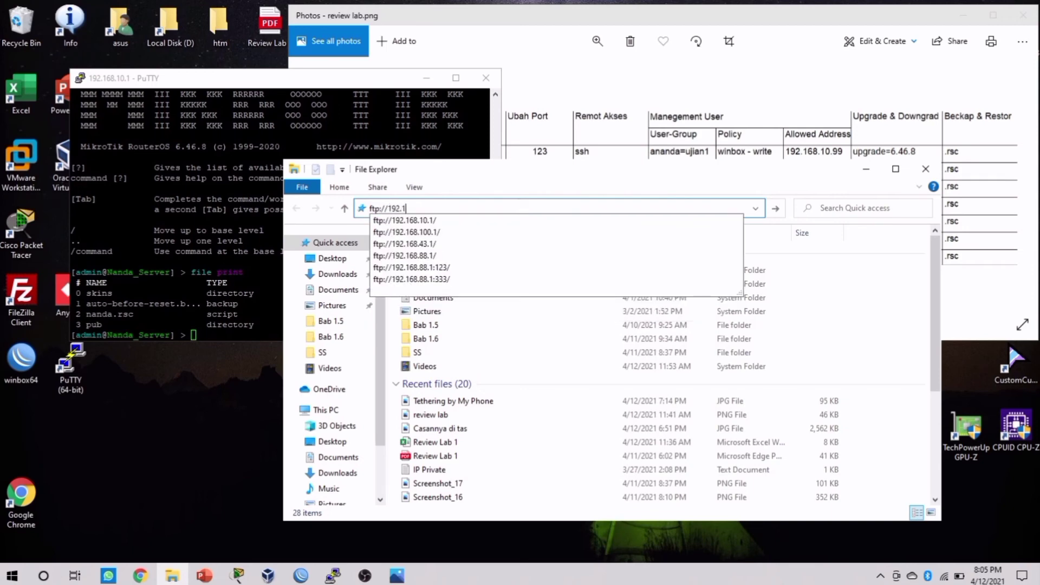
pyautogui.write('68.10.1/')
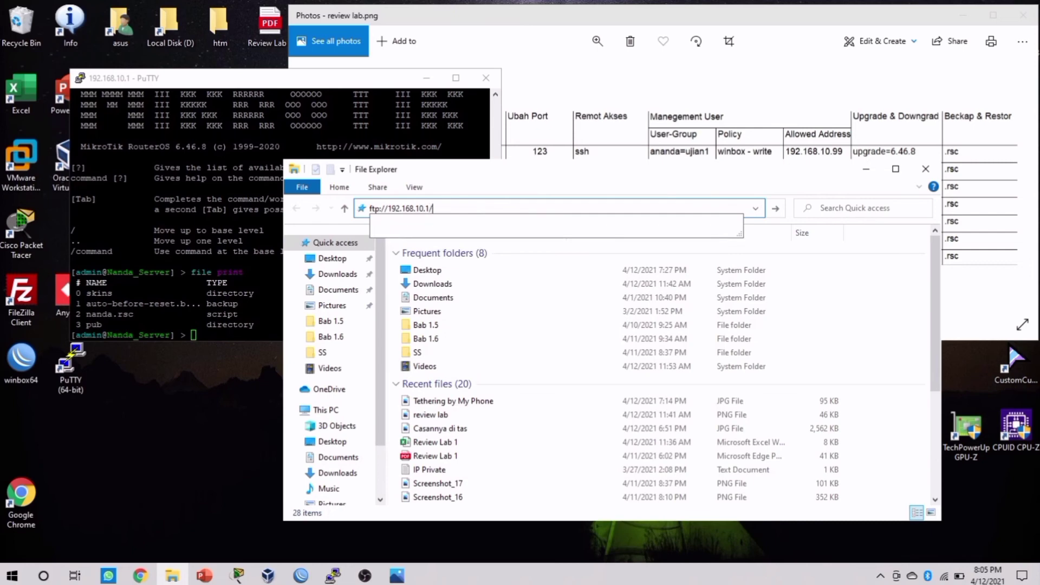
pyautogui.press('Return')
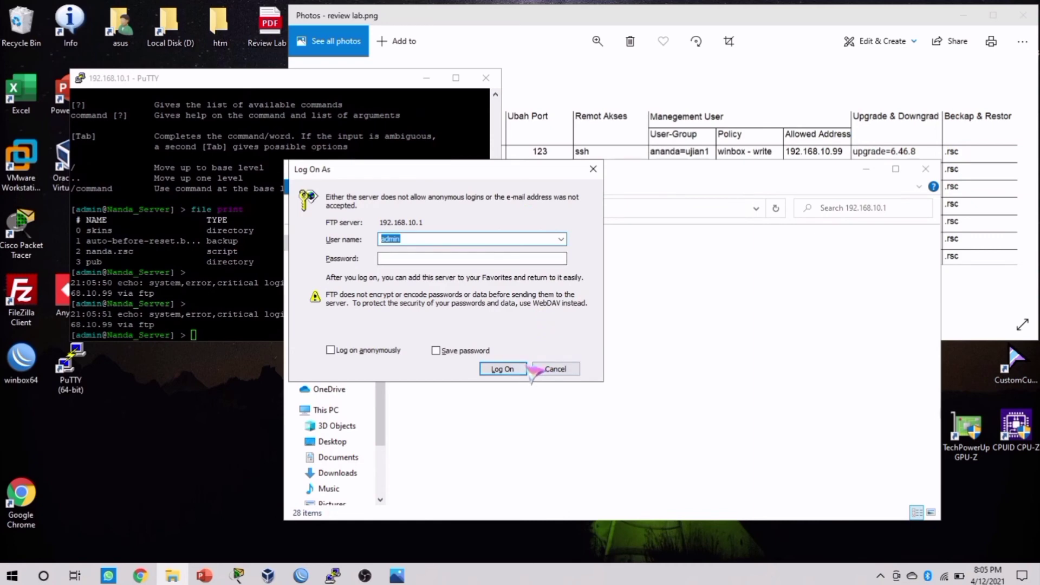
pyautogui.click(524, 369)
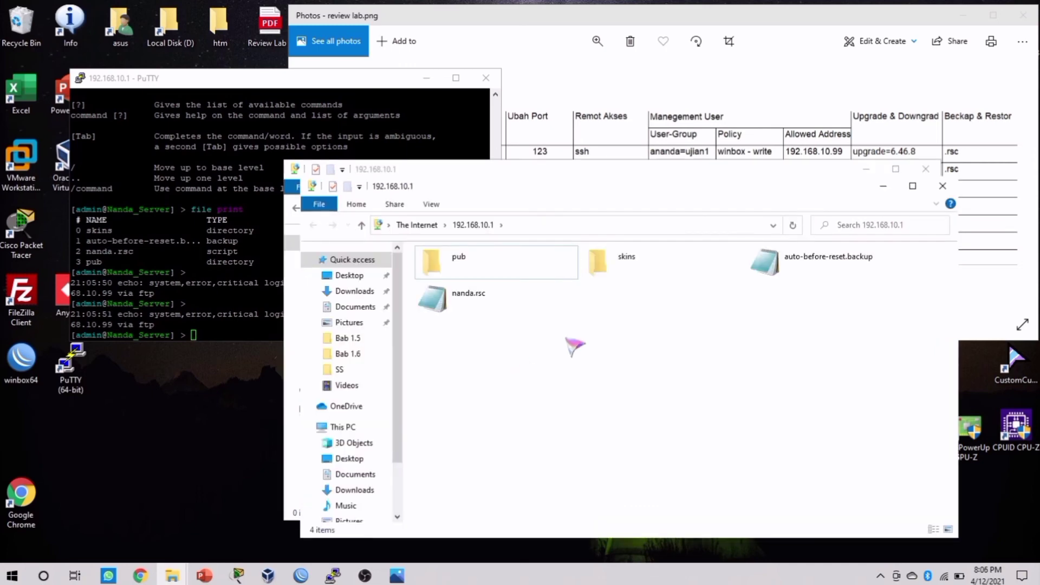
# - Copy nanda.rsc from the FTP folder to the desktop and select the downloaded file
pyautogui.moveTo(515, 303); pyautogui.dragTo(187, 396)
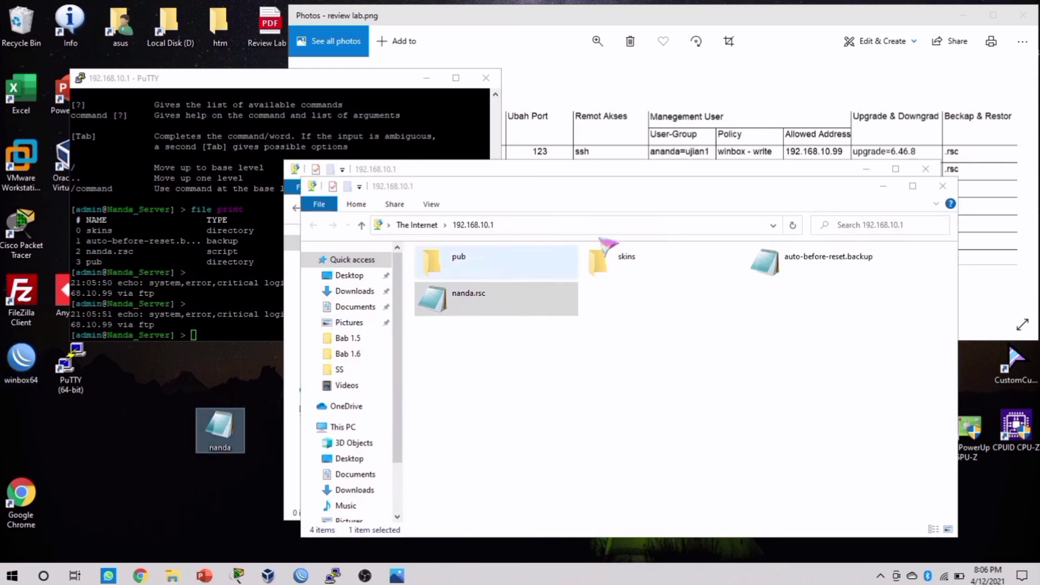
pyautogui.click(866, 169)
pyautogui.click(882, 186)
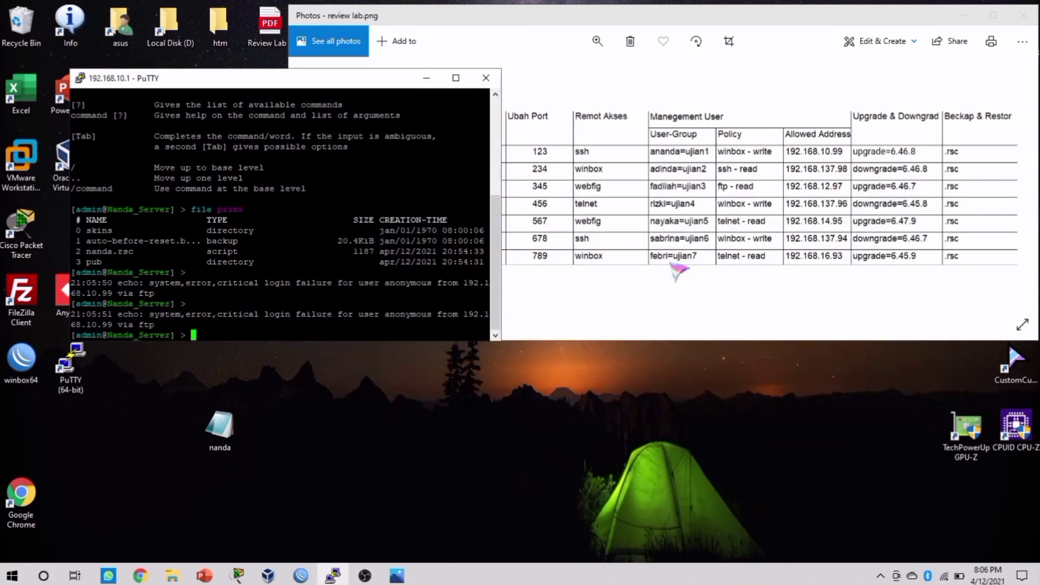
pyautogui.click(228, 422)
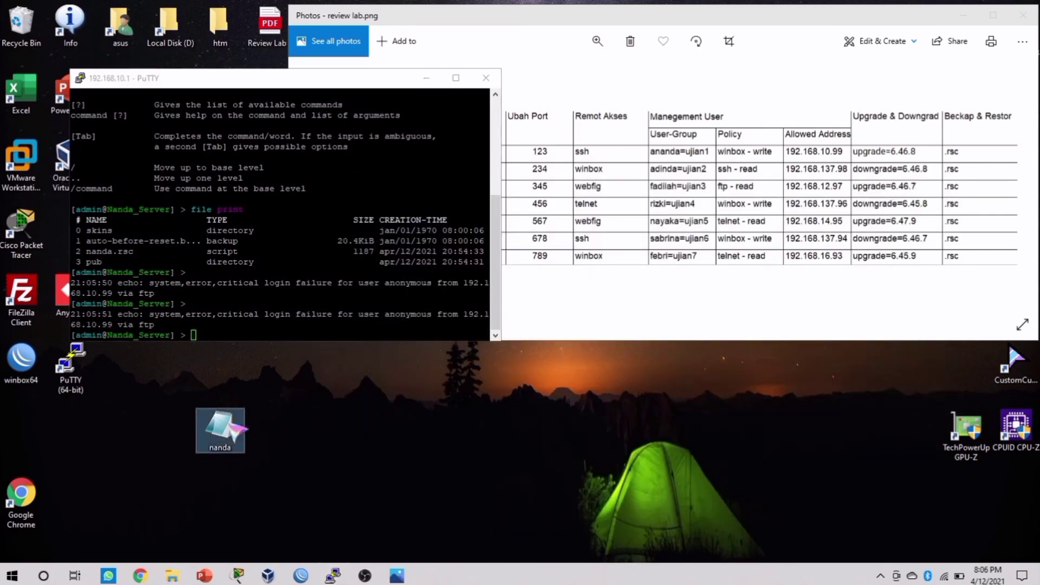
# - Open the desktop nanda script in Notepad
pyautogui.rightClick(229, 423)
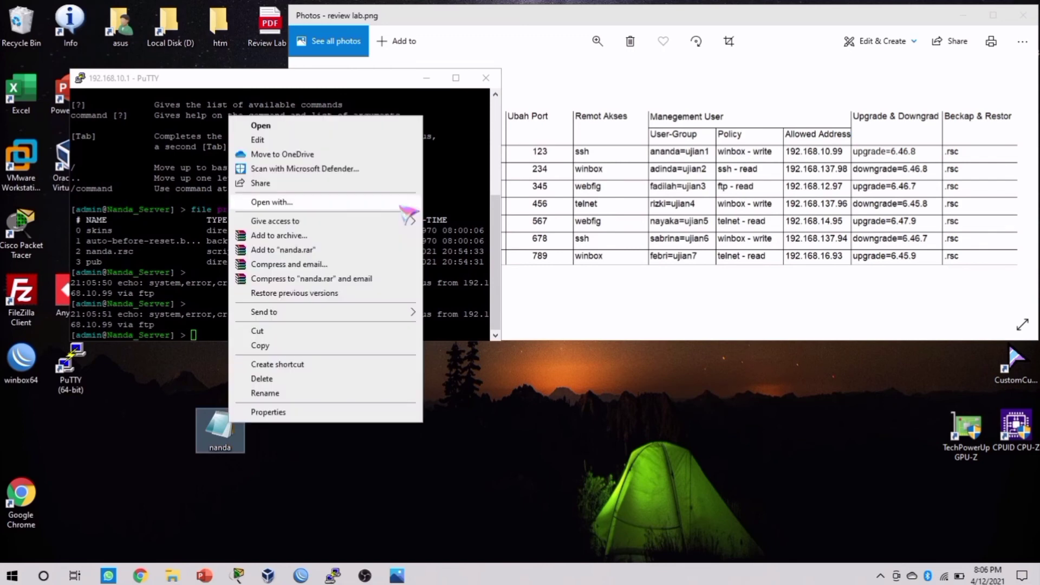
pyautogui.click(400, 206)
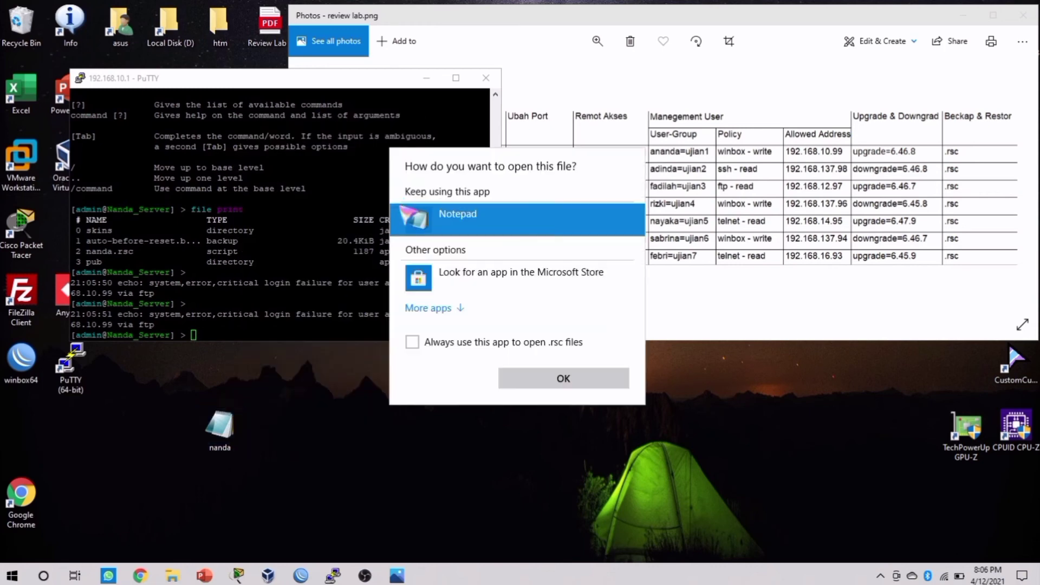
pyautogui.click(455, 304)
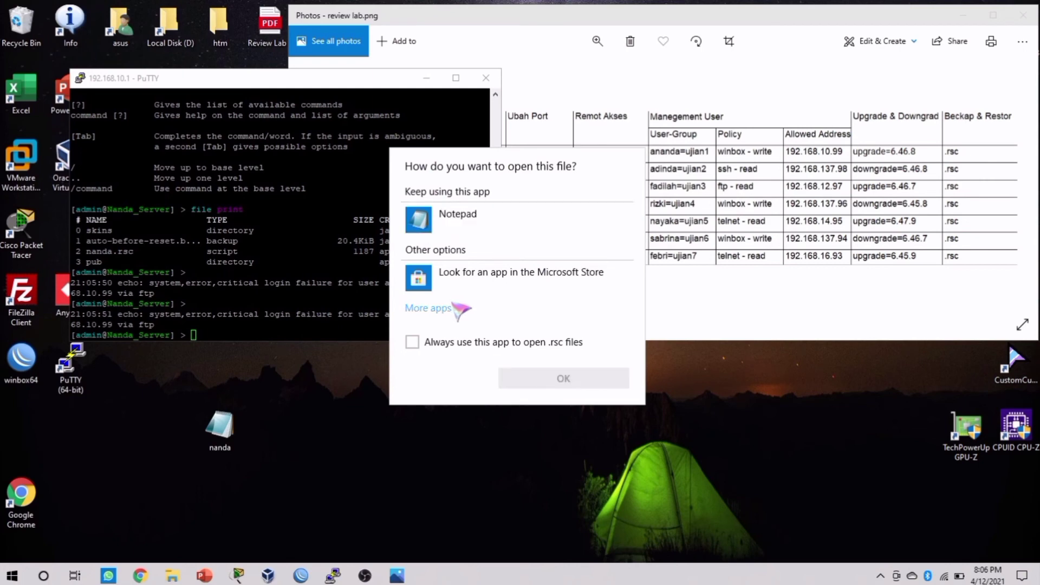
pyautogui.click(428, 308)
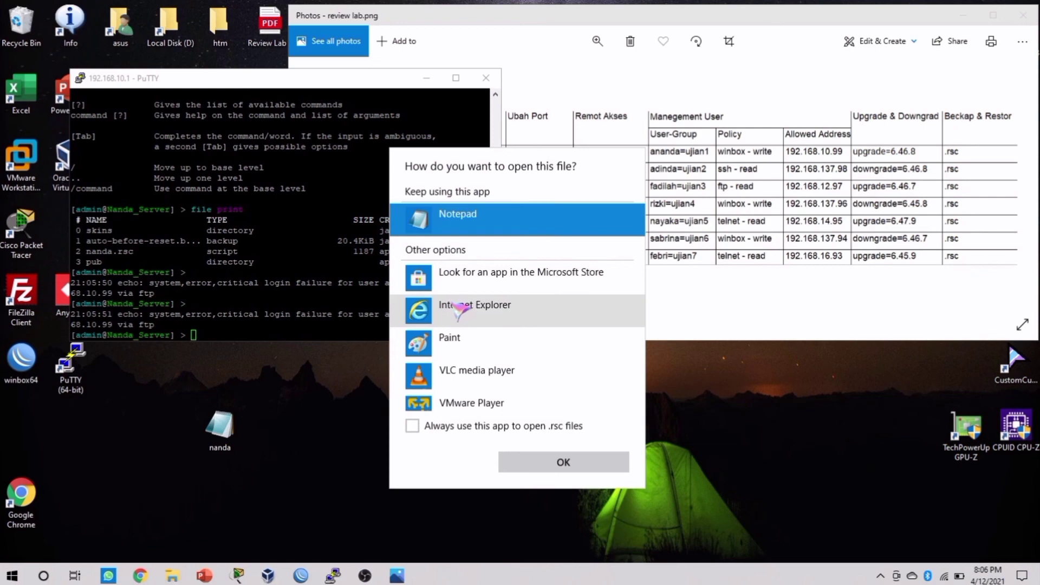
pyautogui.doubleClick(489, 218)
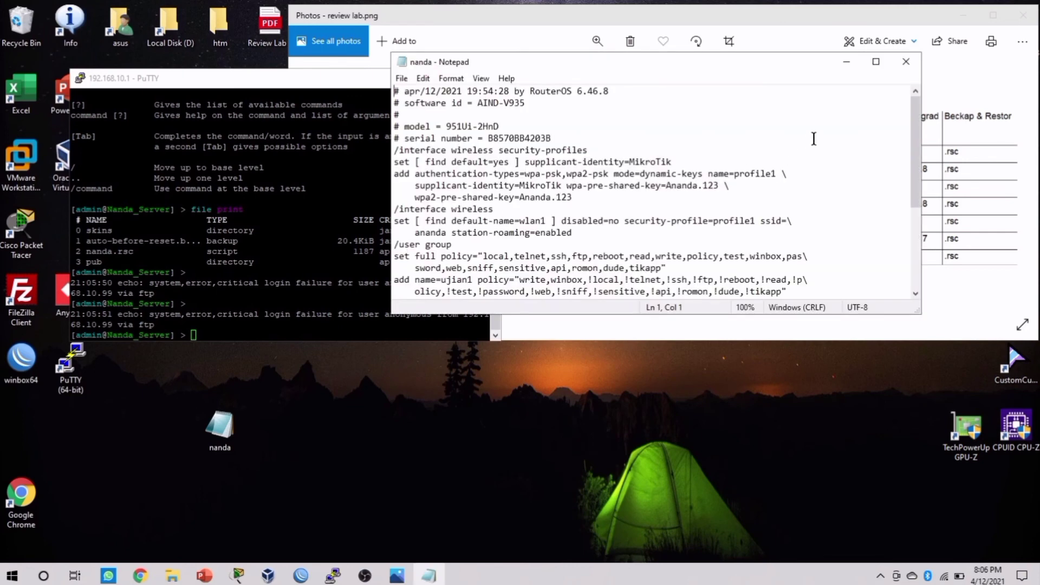
pyautogui.moveTo(915, 113); pyautogui.dragTo(915, 260)
# - Change the router identity name from Nanda_Server to Success
pyautogui.click(823, 278)
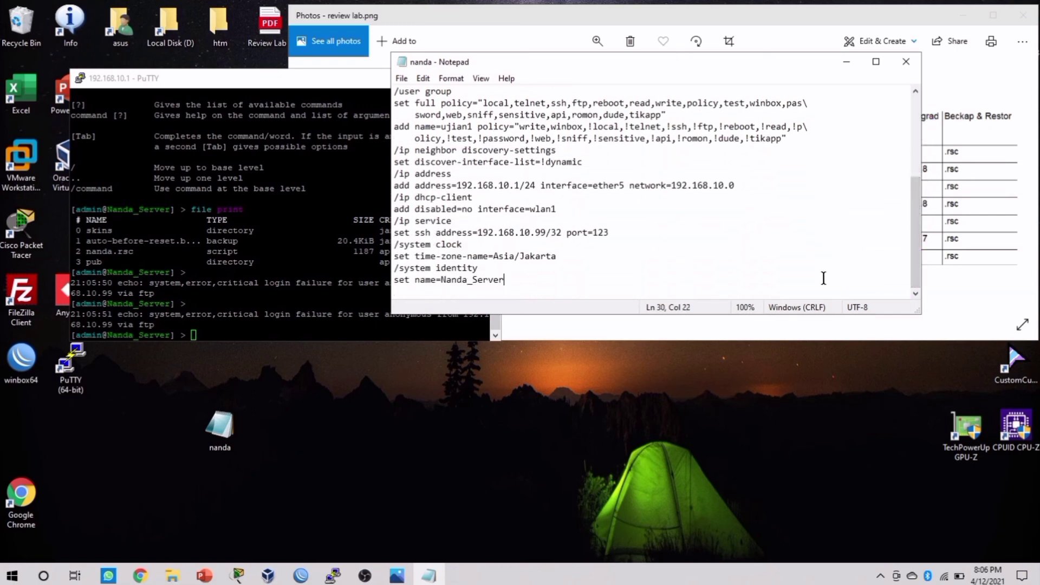
pyautogui.press('BackSpace')
pyautogui.press('BackSpace')
pyautogui.press('BackSpace')
pyautogui.press('BackSpace')
pyautogui.press('BackSpace')
pyautogui.press('BackSpace')
pyautogui.press('BackSpace')
pyautogui.press('BackSpace')
pyautogui.press('BackSpace')
pyautogui.press('BackSpace')
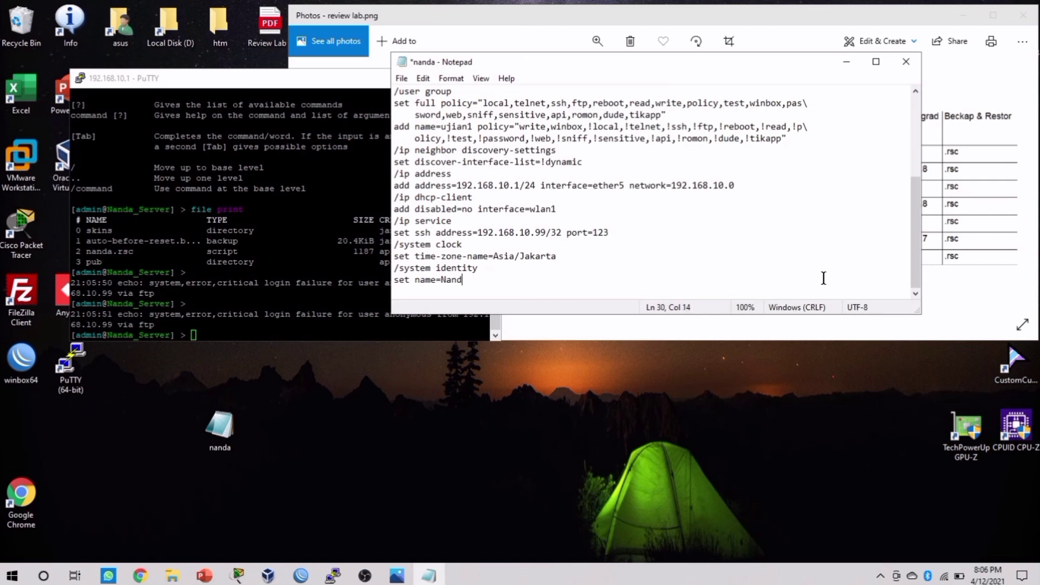
pyautogui.press('BackSpace')
pyautogui.press('BackSpace')
pyautogui.write('Success')
# - Duplicate the ether5 address line onto a new line below it
pyautogui.click(783, 185)
pyautogui.press('Return')
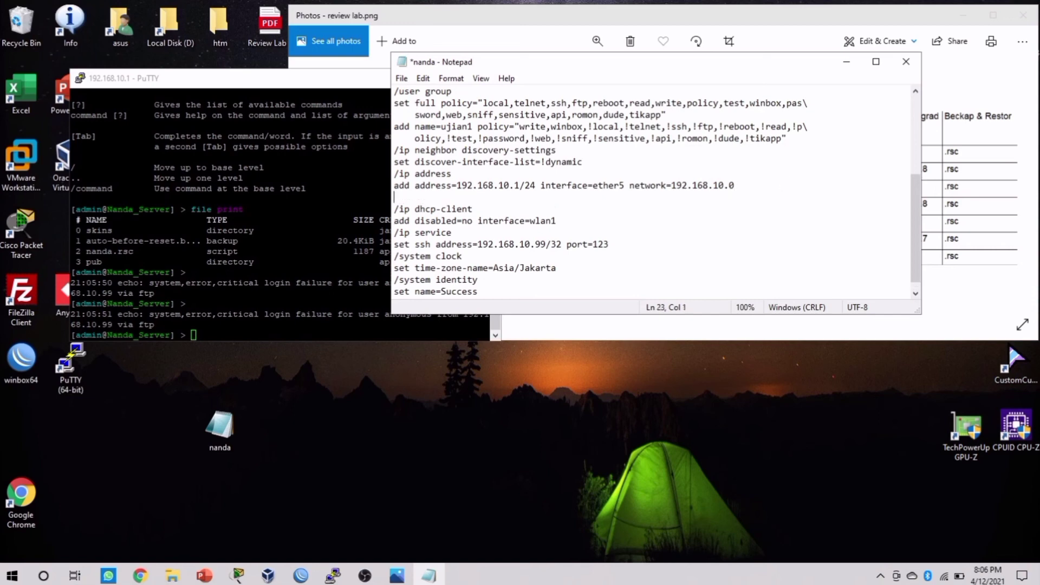
pyautogui.click(783, 184)
pyautogui.moveTo(782, 183); pyautogui.dragTo(392, 186)
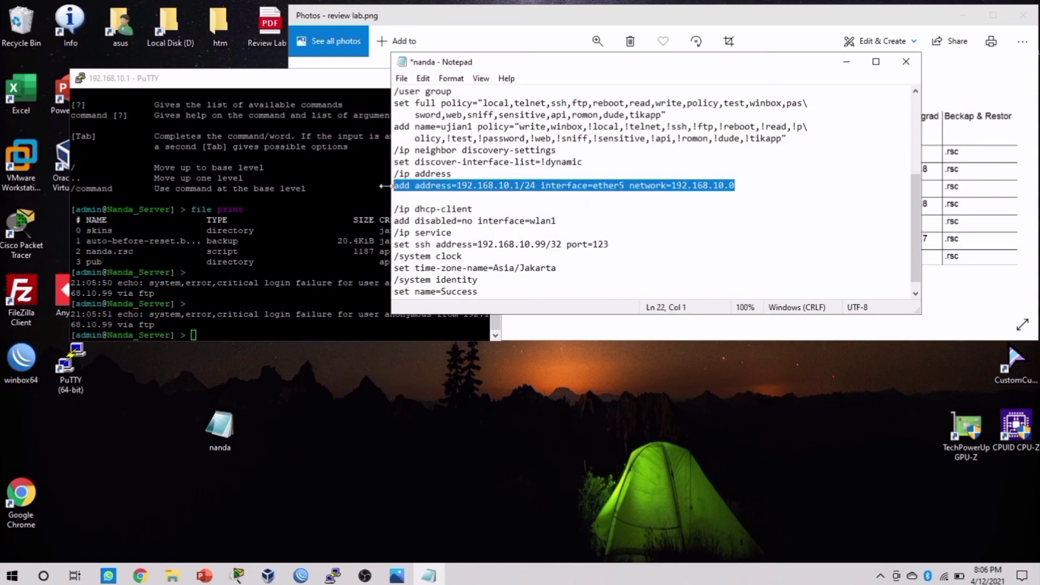
pyautogui.hotkey('ctrl', 'c')
pyautogui.click(402, 196)
pyautogui.hotkey('ctrl', 'v')
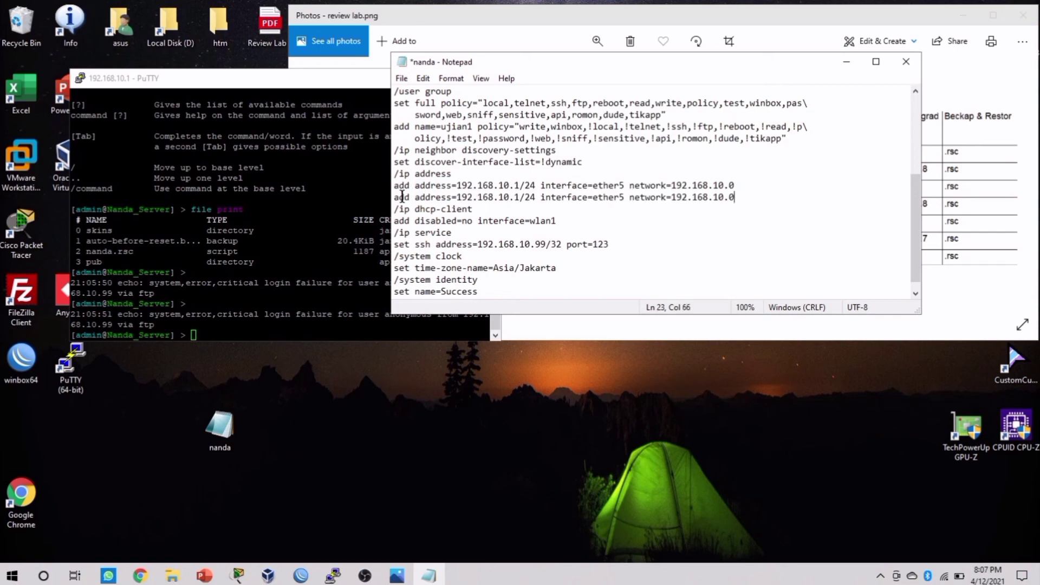
# - Edit the copy to interface ether4, address 192.168.20.1/24, network 192.168.20.0
pyautogui.click(625, 197)
pyautogui.press('BackSpace')
pyautogui.write('4')
pyautogui.press('Left')
pyautogui.press('BackSpace')
pyautogui.write('2')
pyautogui.click(719, 200)
pyautogui.press('BackSpace')
pyautogui.write('2')
pyautogui.click(402, 79)
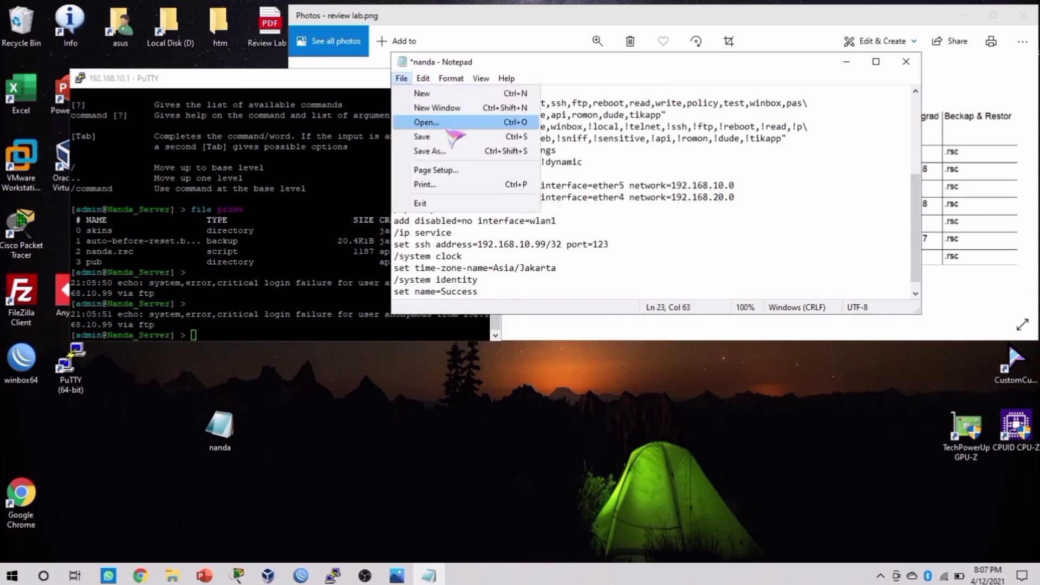
# - Save the edited script as riyan.rsc with the file type set to All Files
pyautogui.click(468, 154)
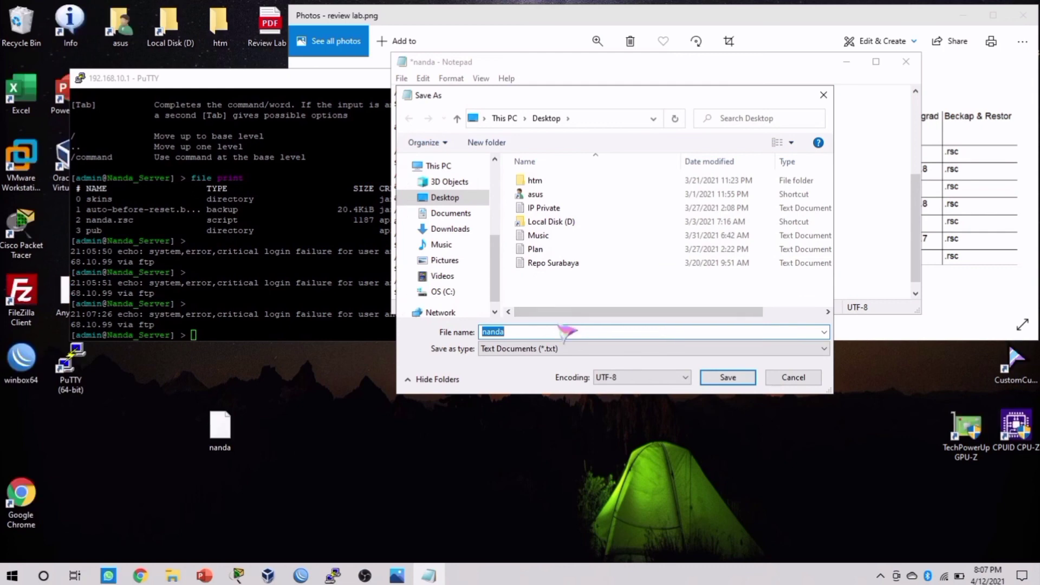
pyautogui.write('r')
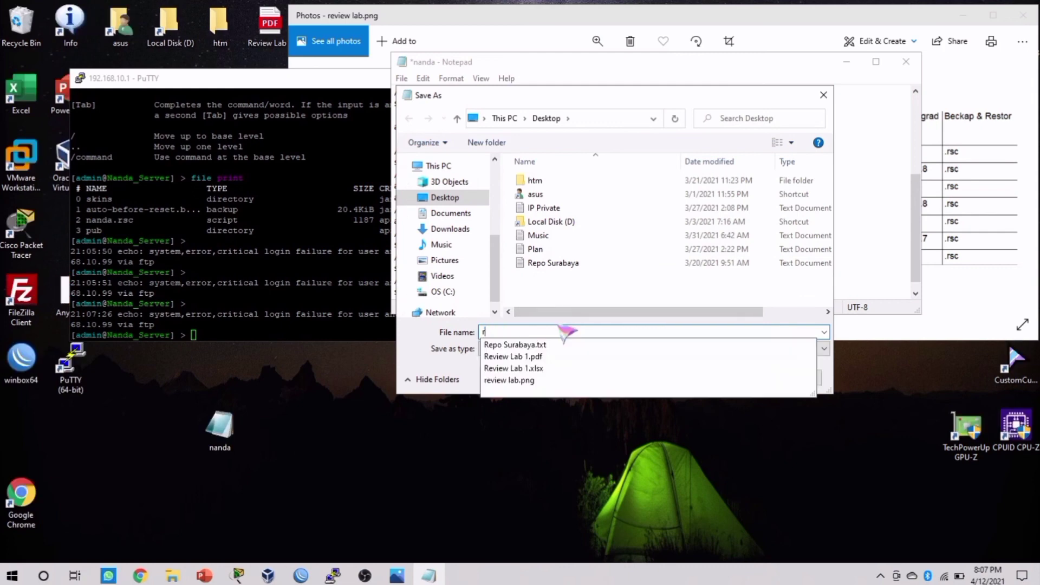
pyautogui.write('iya')
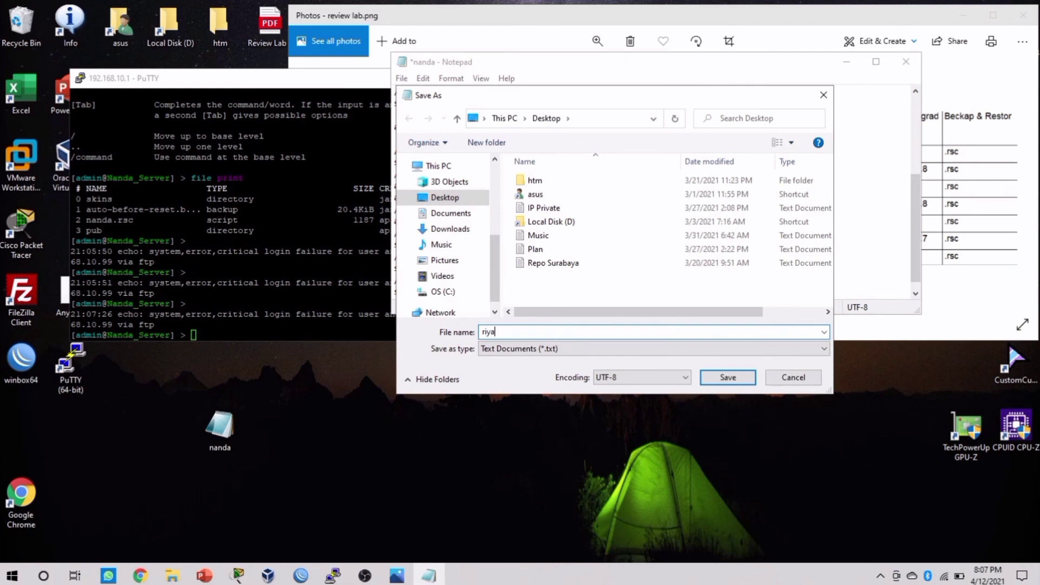
pyautogui.write('n')
pyautogui.click(561, 351)
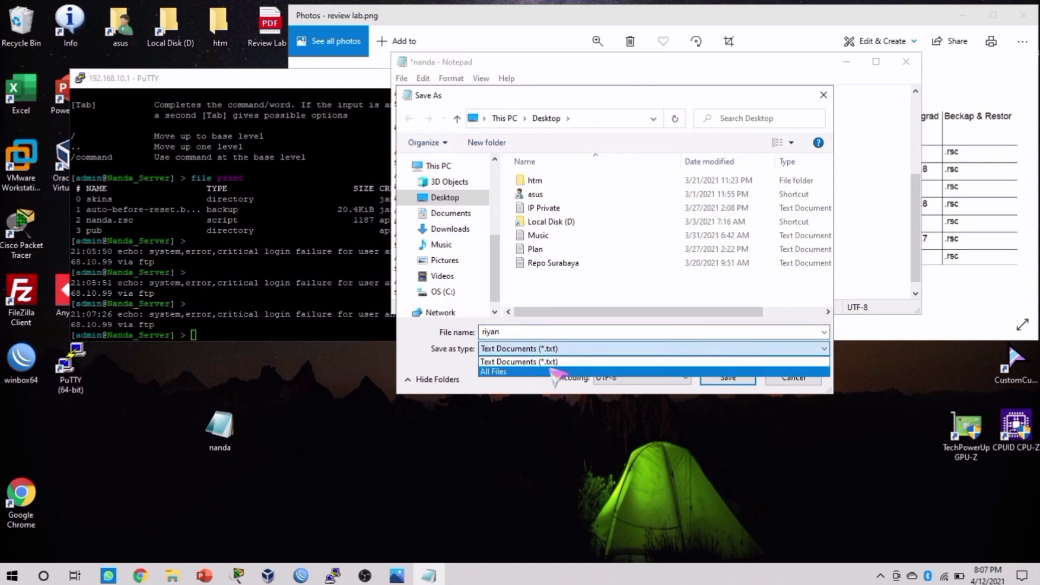
pyautogui.click(552, 371)
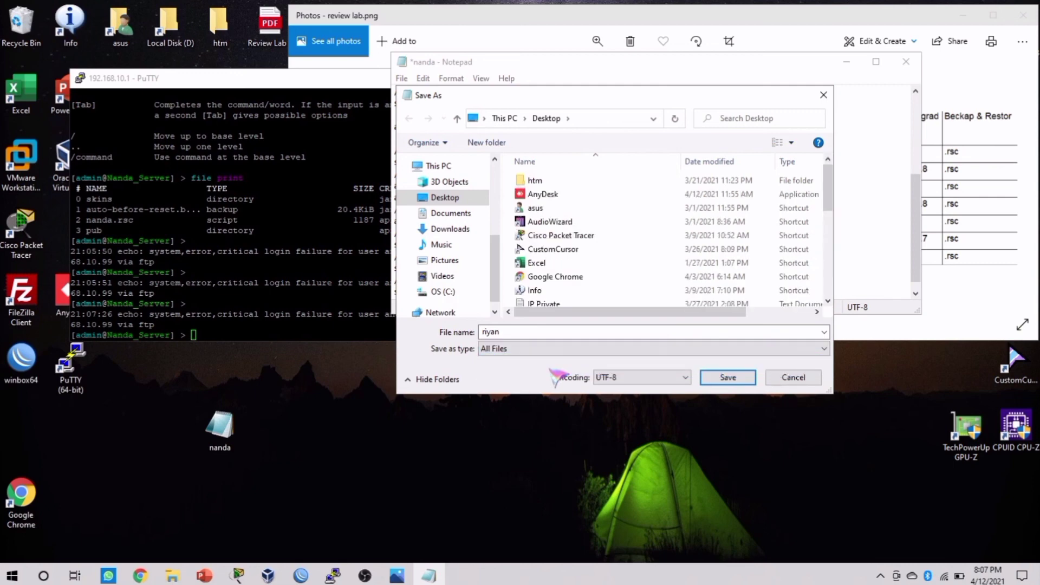
pyautogui.doubleClick(566, 332)
pyautogui.click(566, 332)
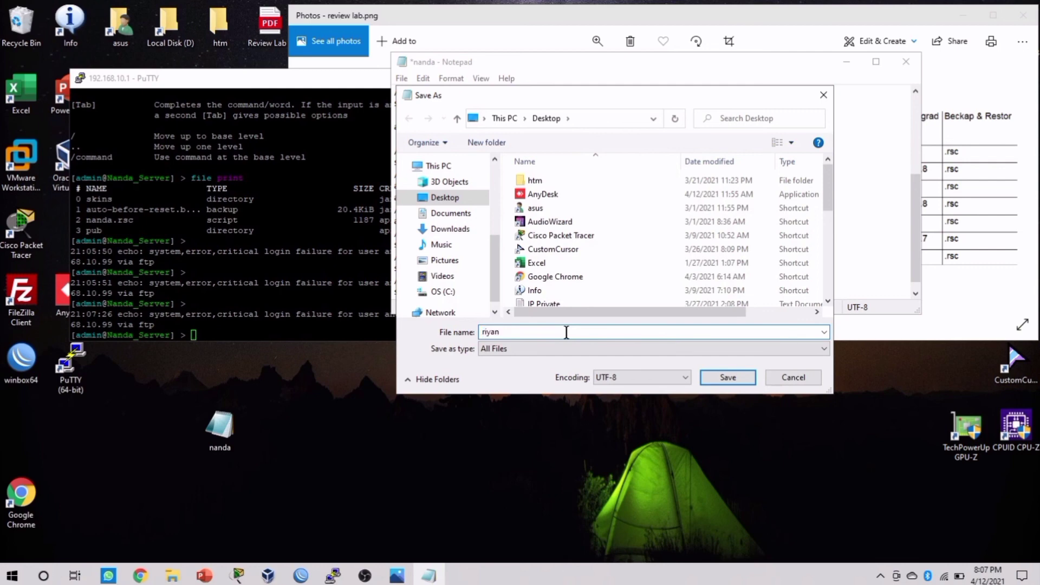
pyautogui.write('.rsc')
pyautogui.click(728, 377)
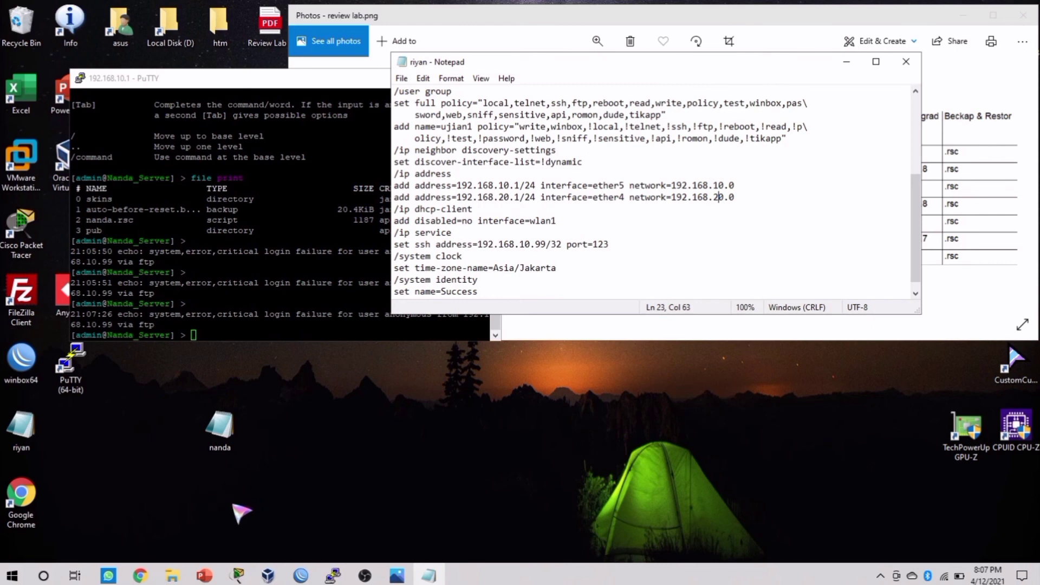
# - Upload the riyan desktop file into the router's FTP folder, then minimize Explorer and Notepad
pyautogui.moveTo(174, 577)
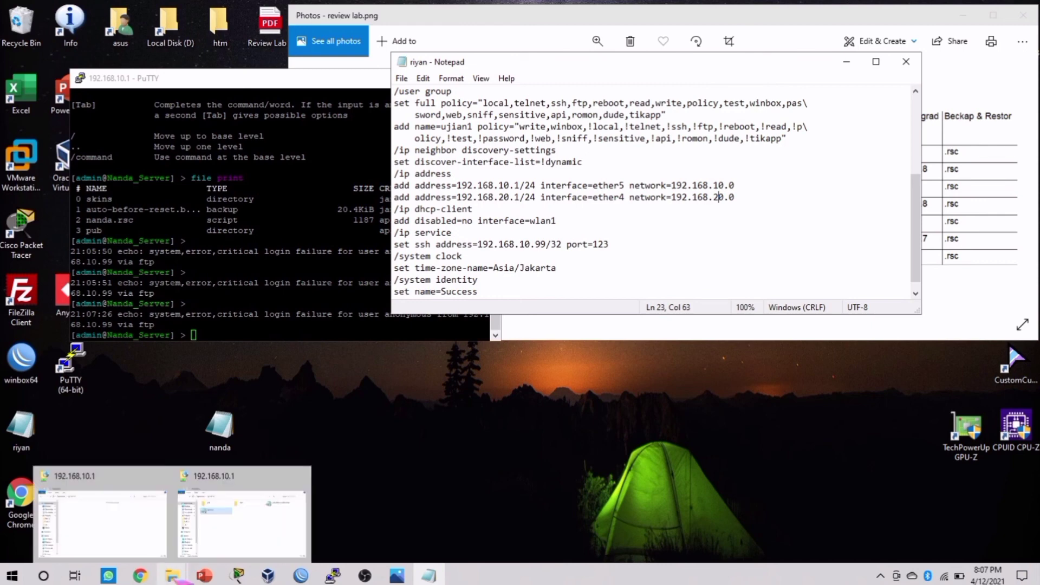
pyautogui.click(219, 524)
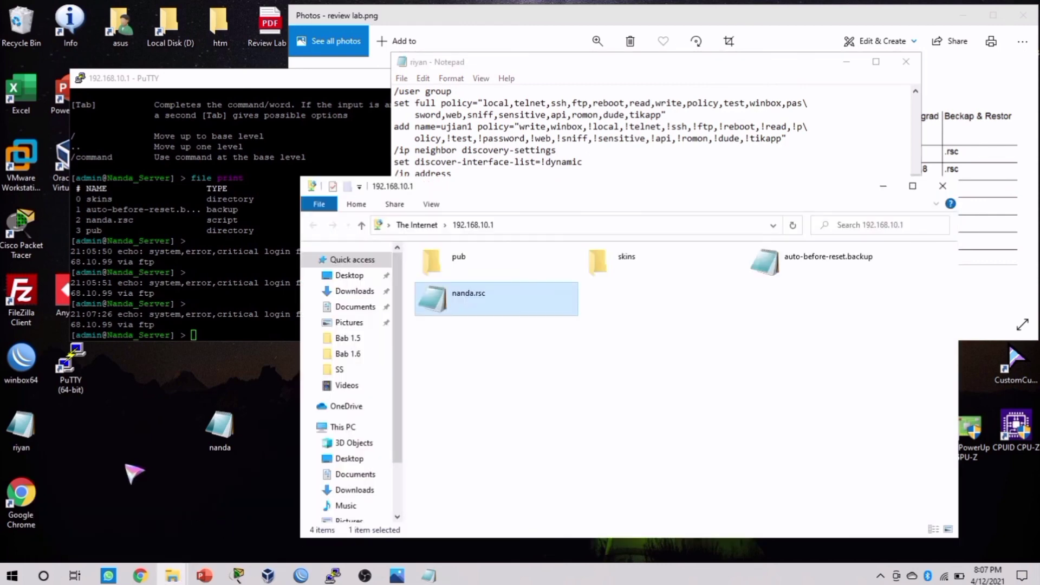
pyautogui.moveTo(21, 429); pyautogui.dragTo(480, 421)
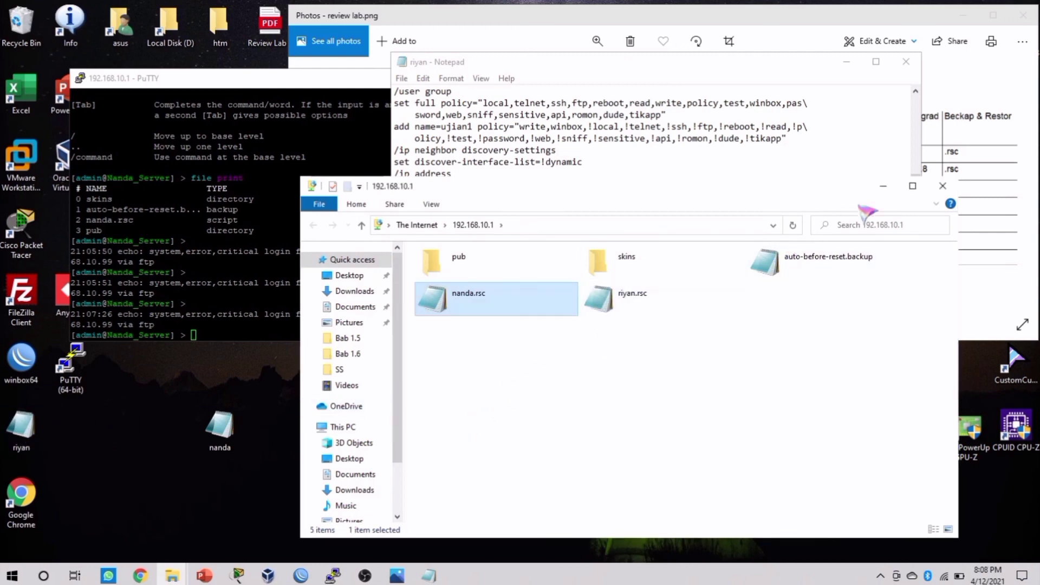
pyautogui.click(883, 186)
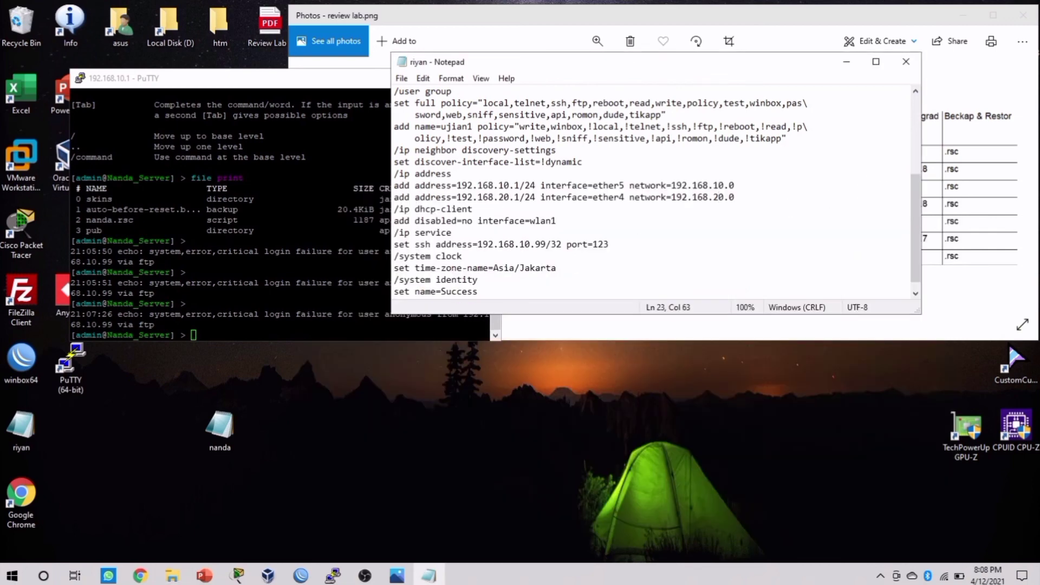
pyautogui.click(847, 61)
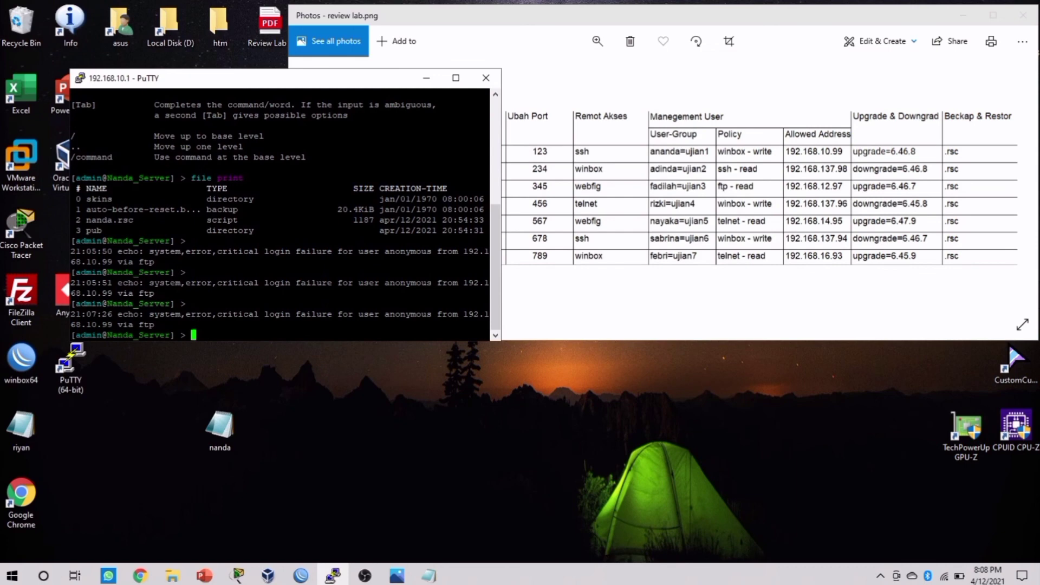
# - List the router's files, then run system reset-configuration no-defaults=yes
pyautogui.write('file print')
pyautogui.press('Return')
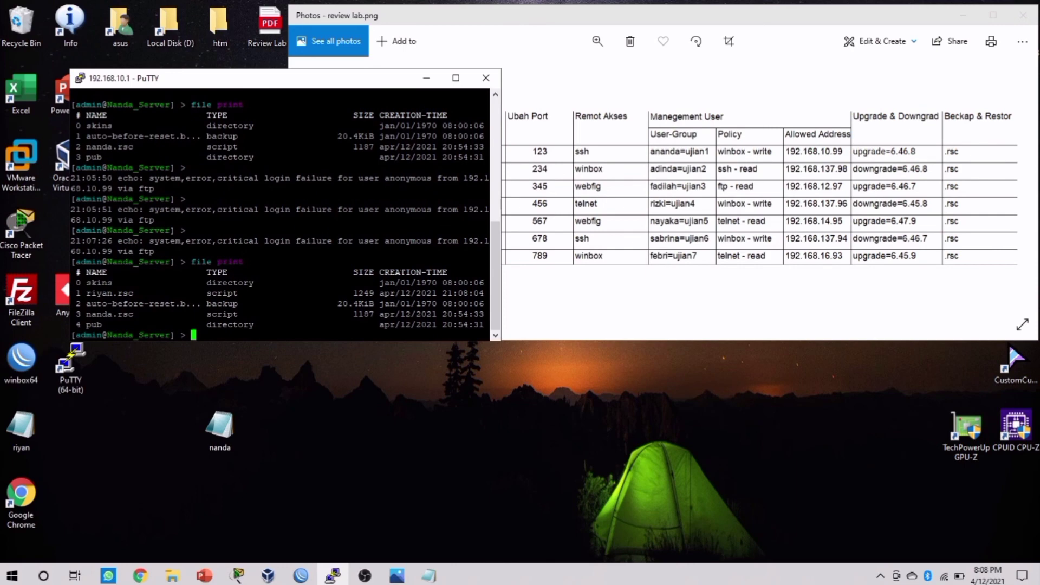
pyautogui.write('system rese')
pyautogui.press('Tab')
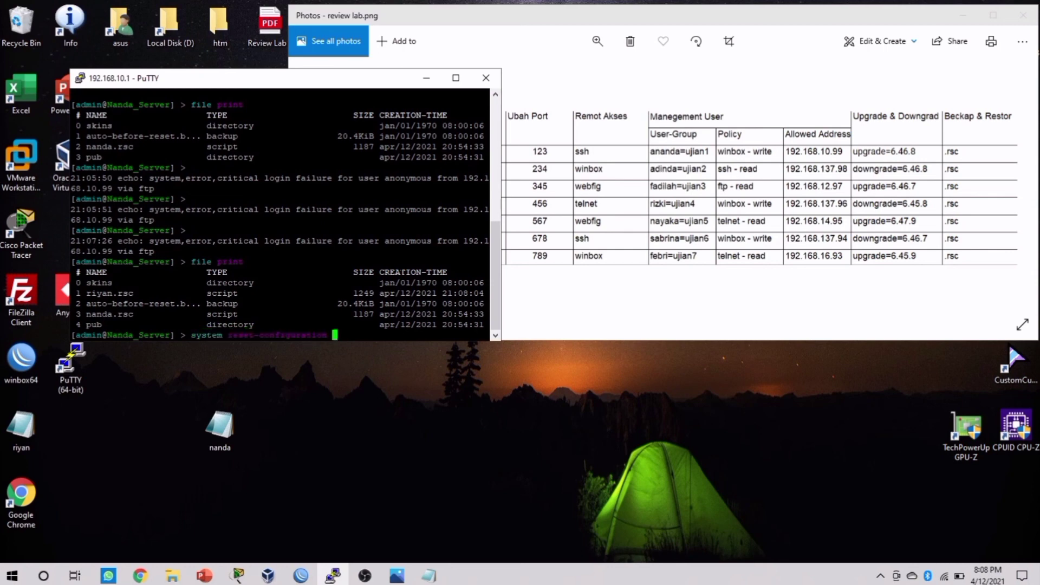
pyautogui.write('no')
pyautogui.press('Tab')
pyautogui.write('yes')
pyautogui.press('Return')
# - Confirm the reset with y, dismiss the disconnect error and close PuTTY
pyautogui.write('y')
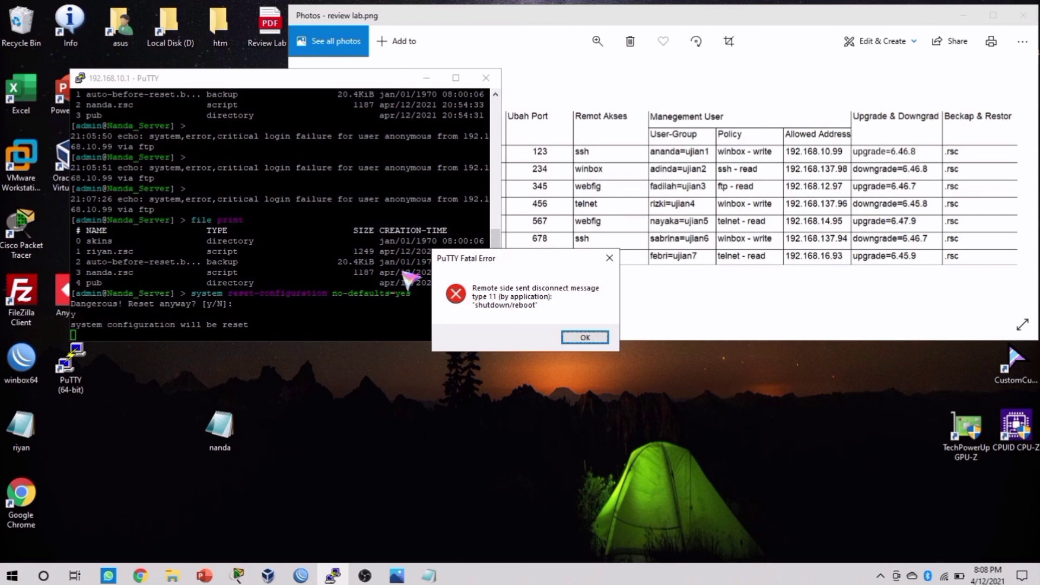
pyautogui.press('Return')
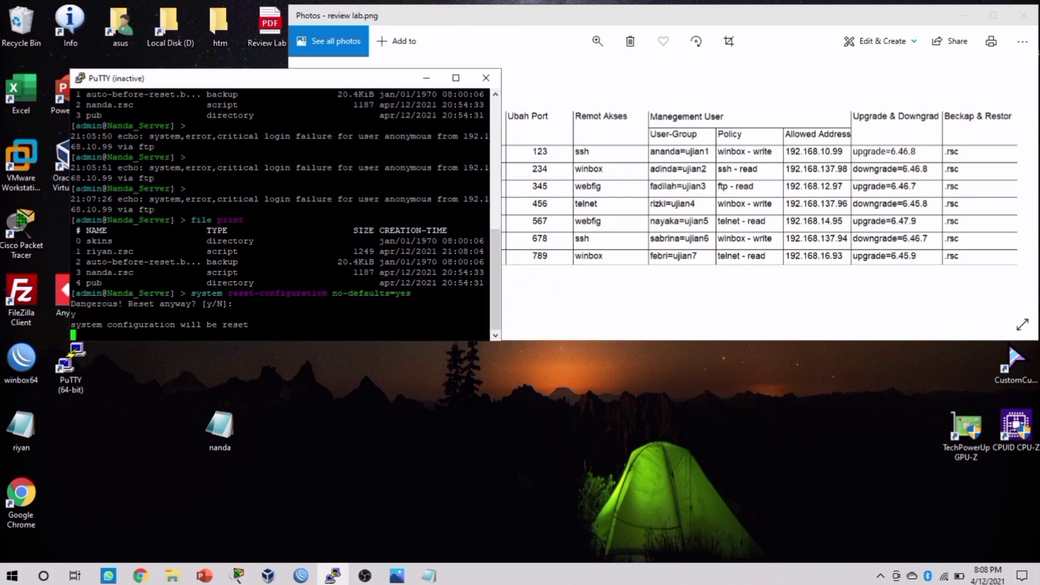
pyautogui.click(486, 78)
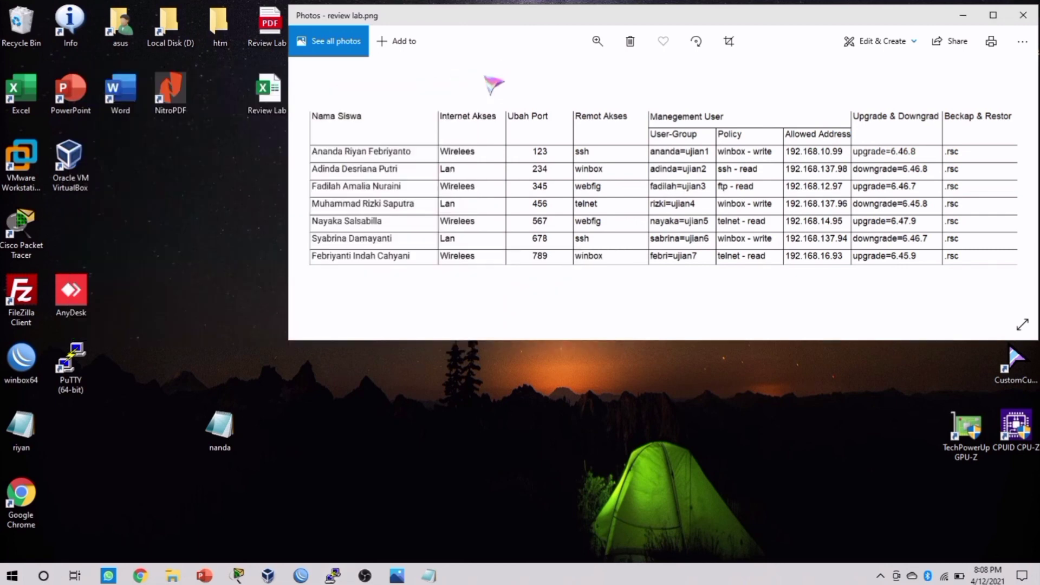
# - Connect WinBox to the discovered router as admin with an empty password
pyautogui.click(25, 368)
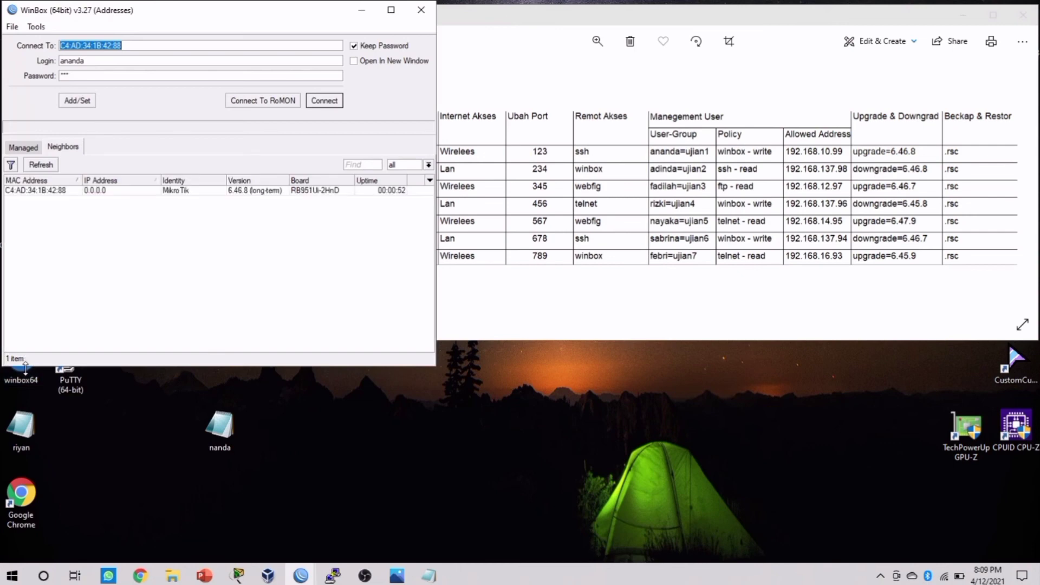
pyautogui.click(60, 190)
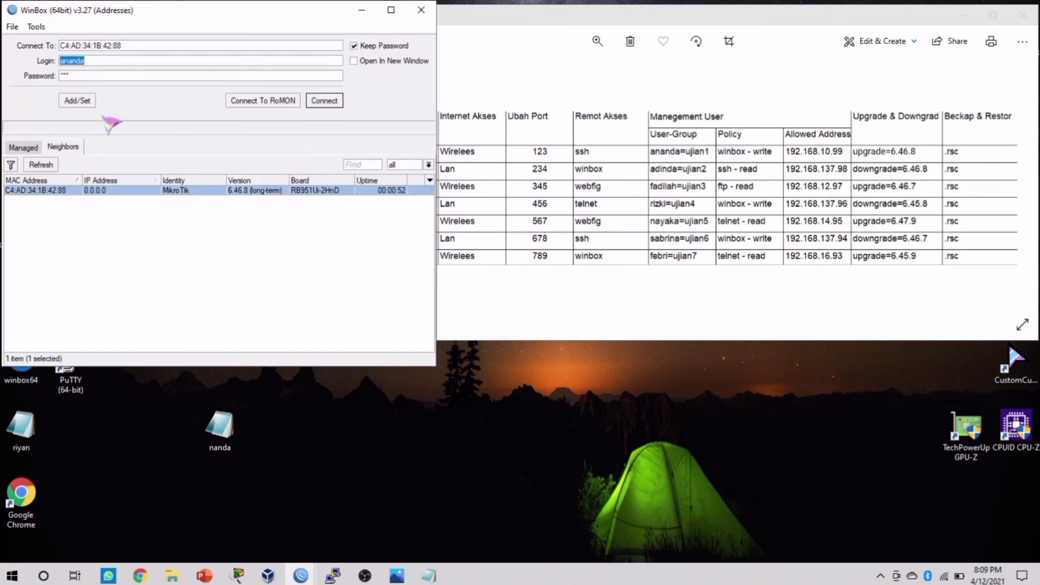
pyautogui.write('admin')
pyautogui.press('Tab')
pyautogui.press('BackSpace')
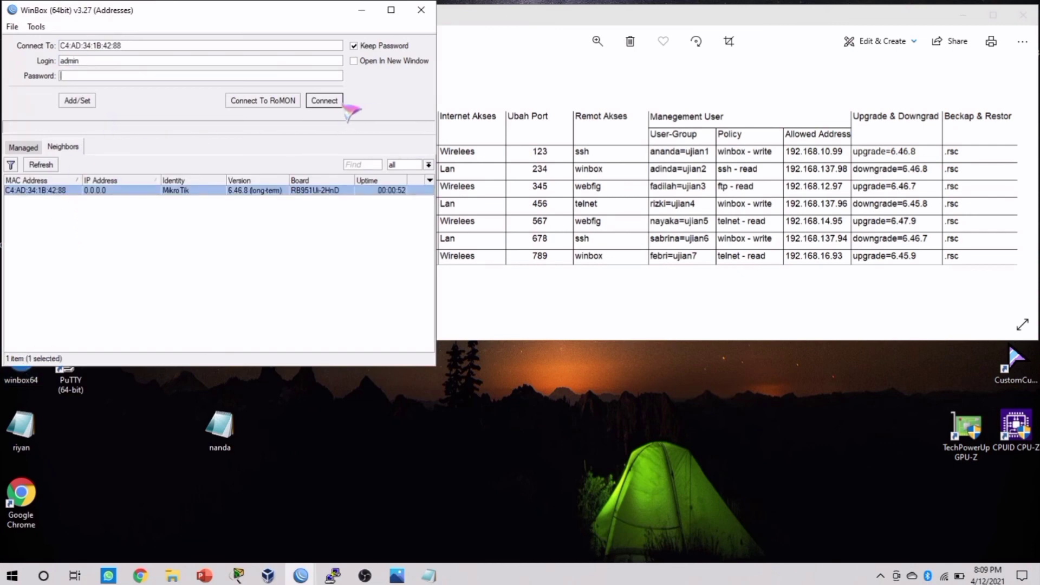
pyautogui.click(324, 100)
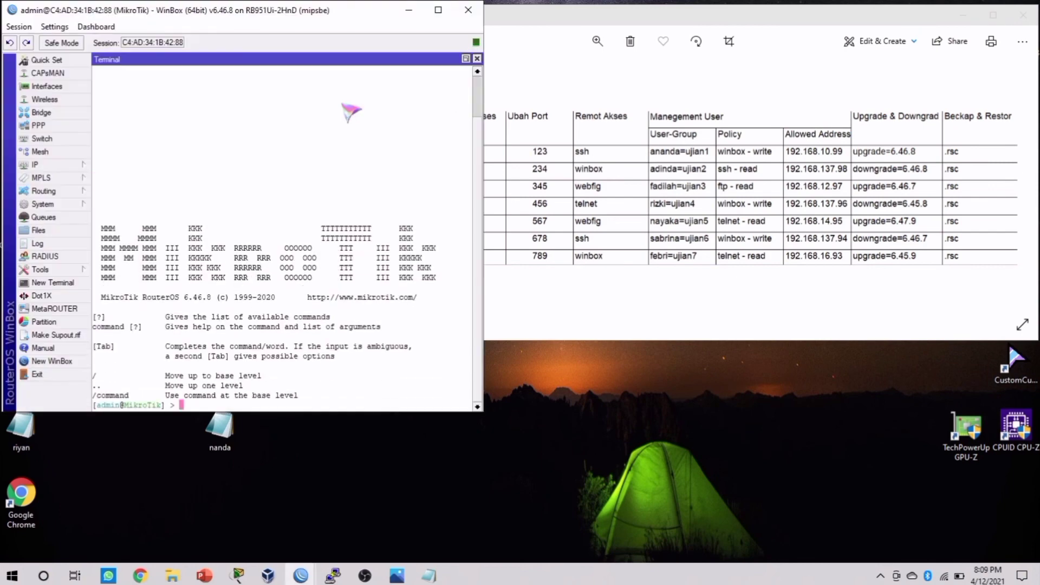
# - Run import file-name=riyan.rsc in the terminal, then ip address print
pyautogui.write('import file-name=')
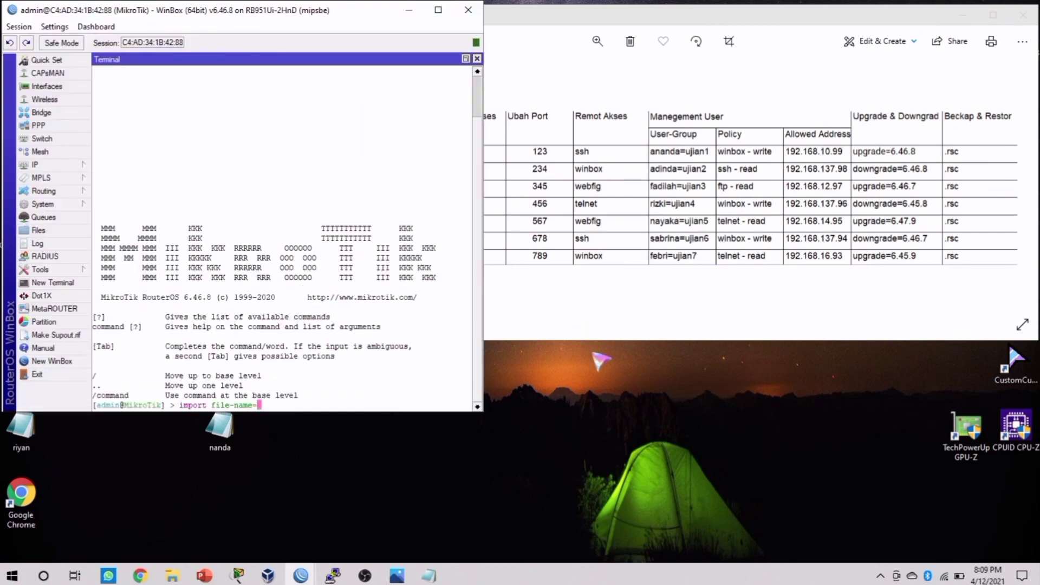
pyautogui.press('Tab')
pyautogui.press('Tab')
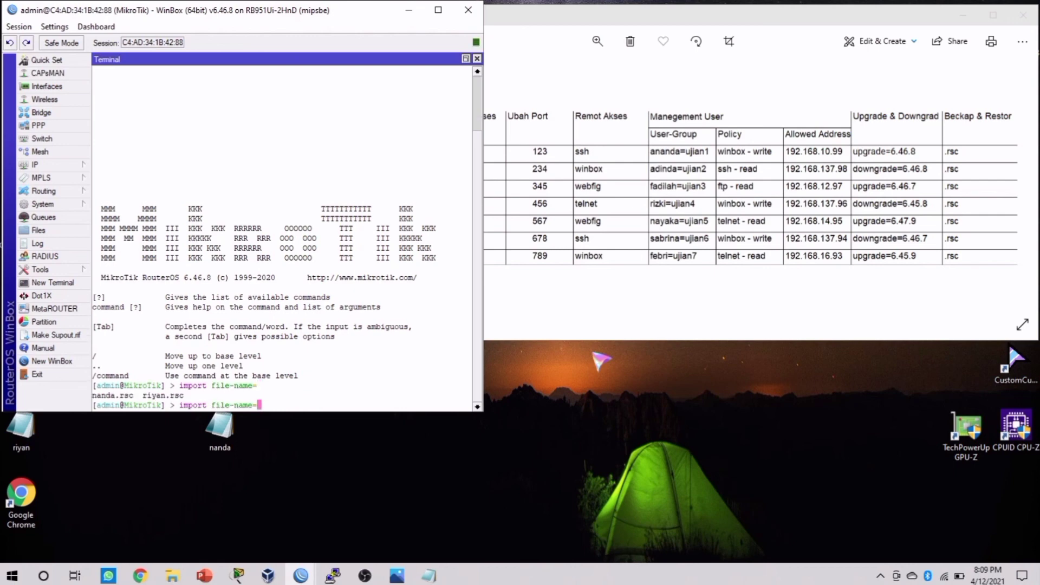
pyautogui.write('r')
pyautogui.press('Tab')
pyautogui.press('Return')
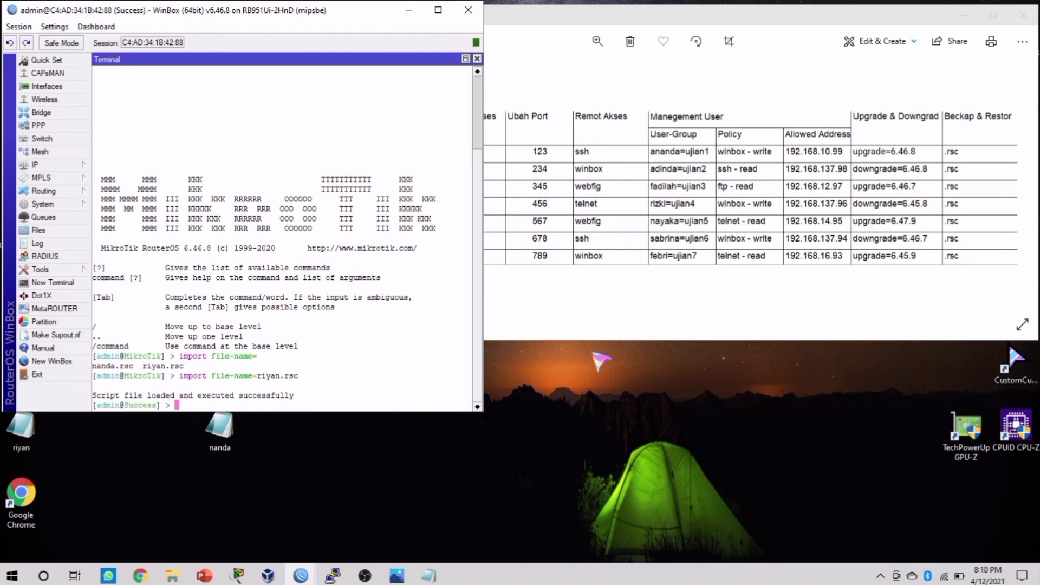
pyautogui.write('ip address print')
pyautogui.press('Return')
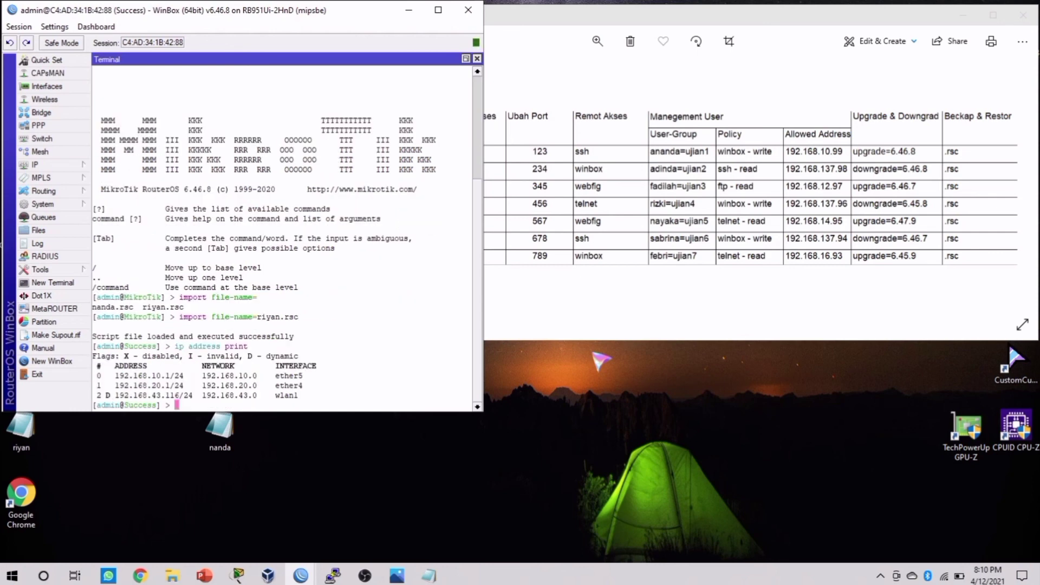